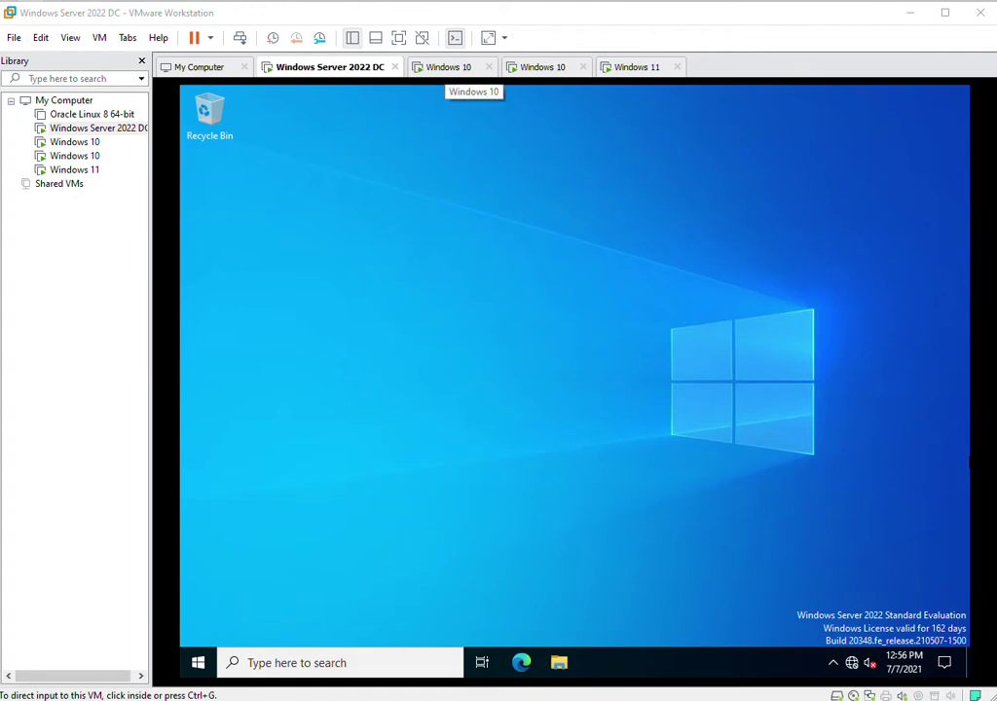
# Switch between the virtual machines and return input to the Windows Server 2022 DC.
pyautogui.click(448, 67)
pyautogui.click(474, 318)
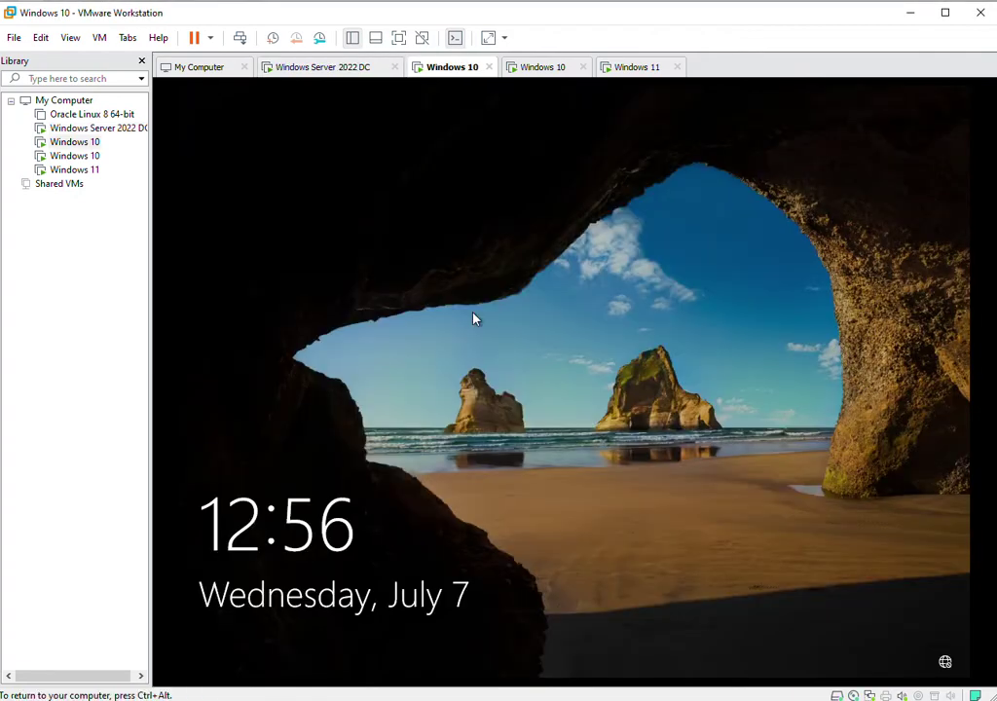
pyautogui.hotkey('ctrl', 'alt')
pyautogui.click(260, 641)
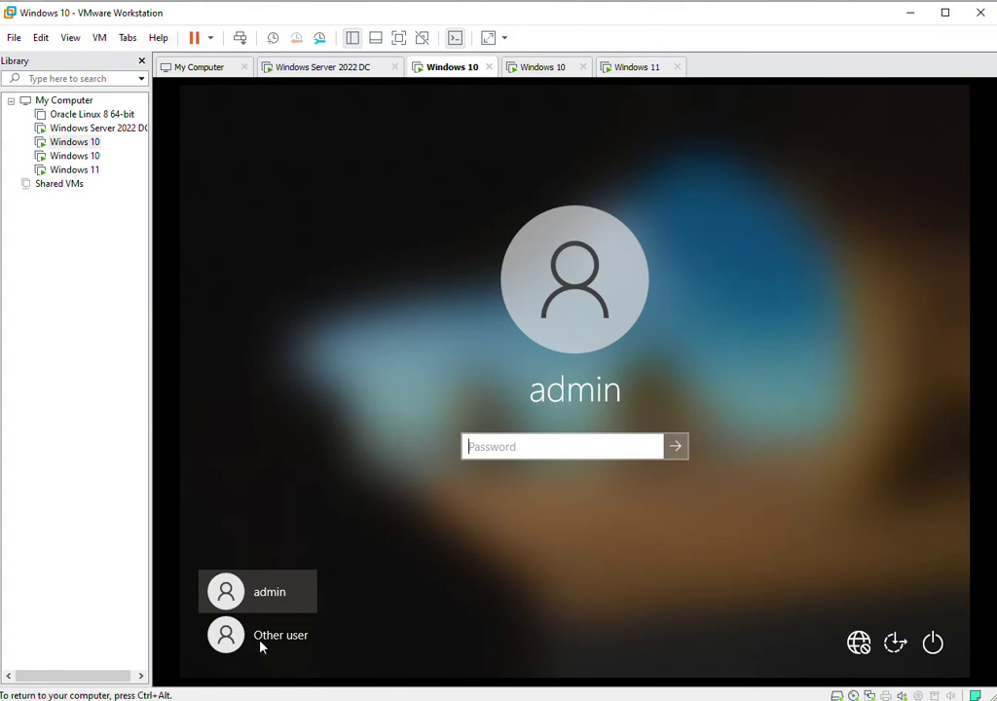
pyautogui.click(292, 68)
pyautogui.hotkey('ctrl', 'g')
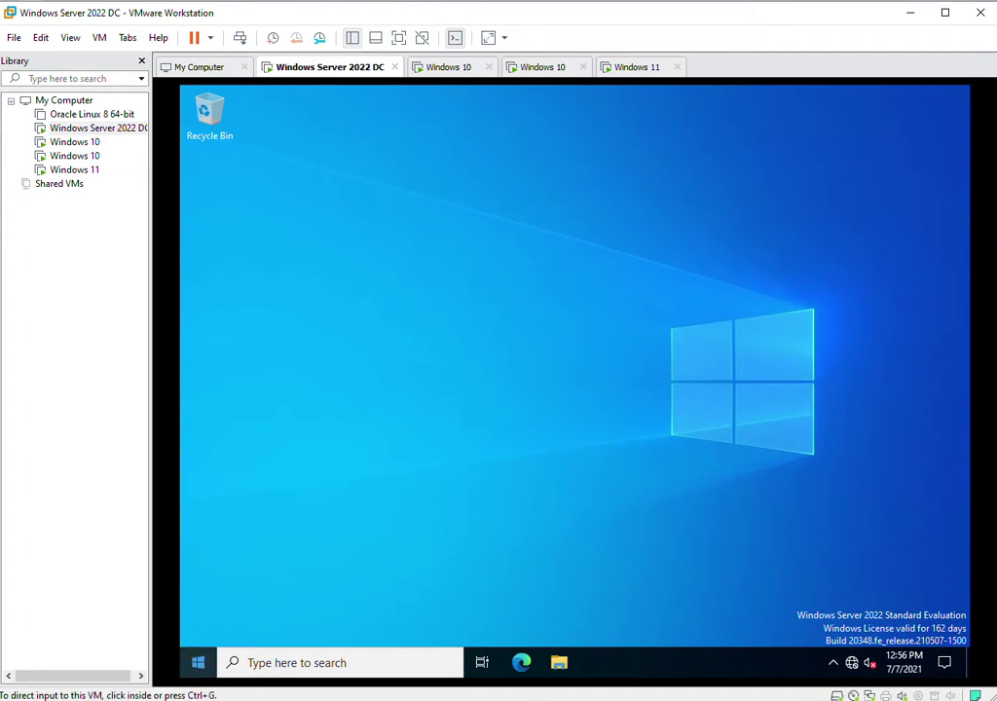
# Launch gpmc.msc from Run and widen the console tree so GPO names are readable.
pyautogui.rightClick(203, 664)
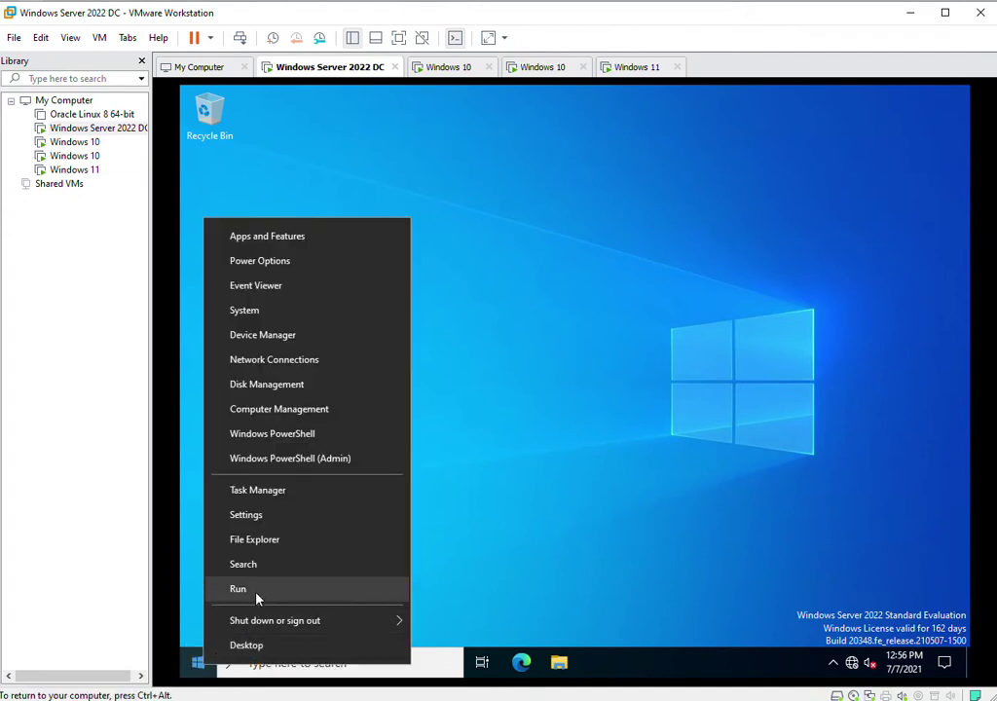
pyautogui.click(258, 593)
pyautogui.write('gpmc')
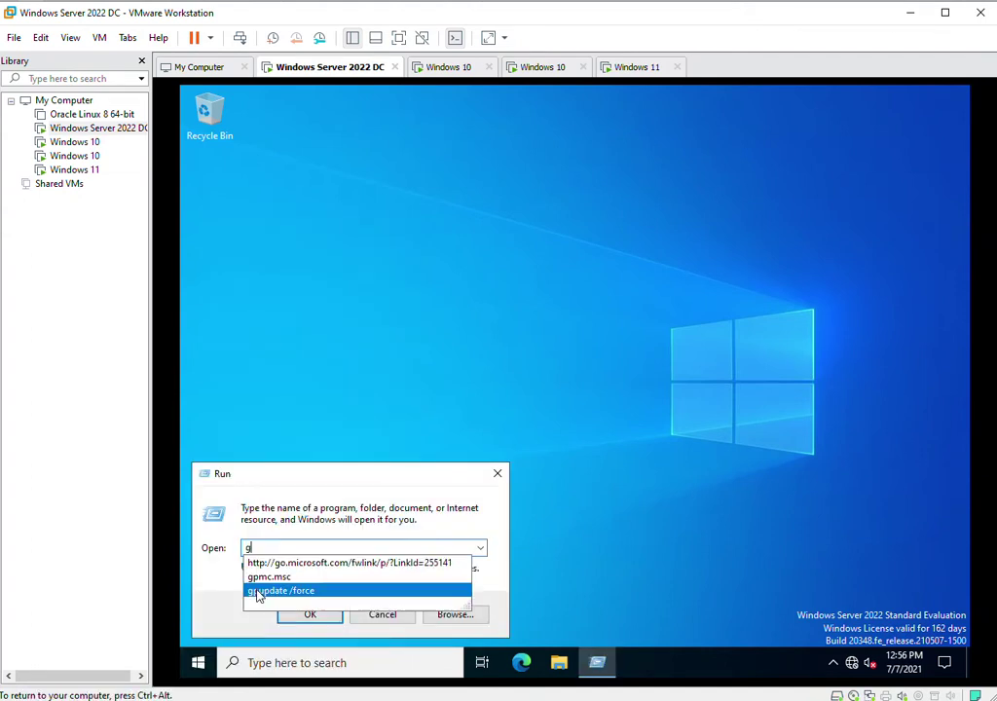
pyautogui.write('.msc')
pyautogui.press('Return')
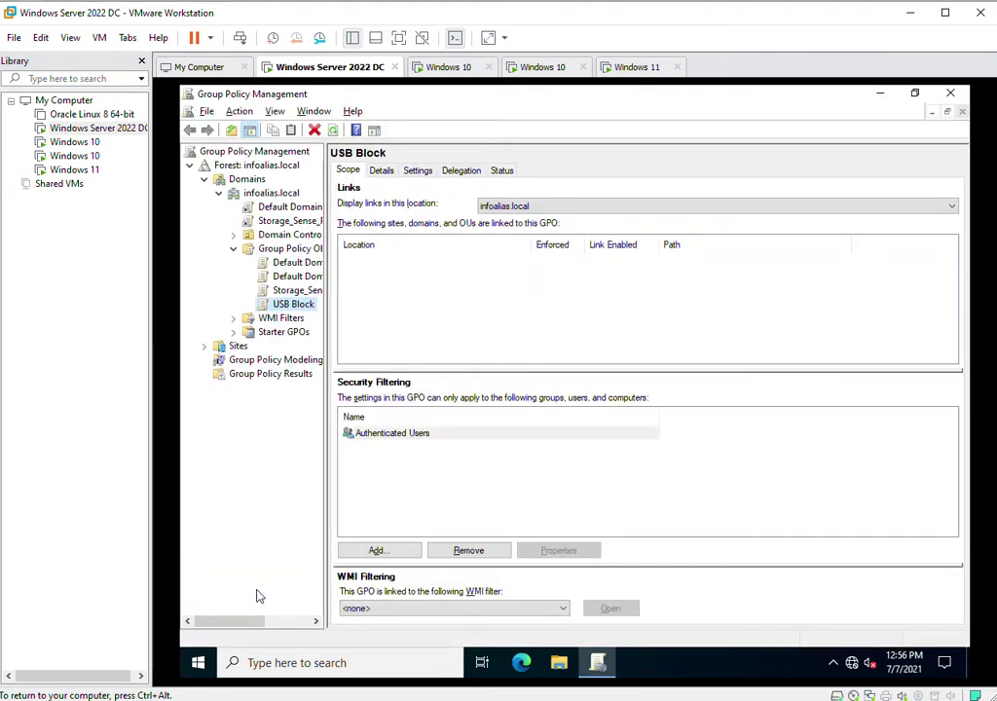
pyautogui.moveTo(325, 463); pyautogui.dragTo(437, 445)
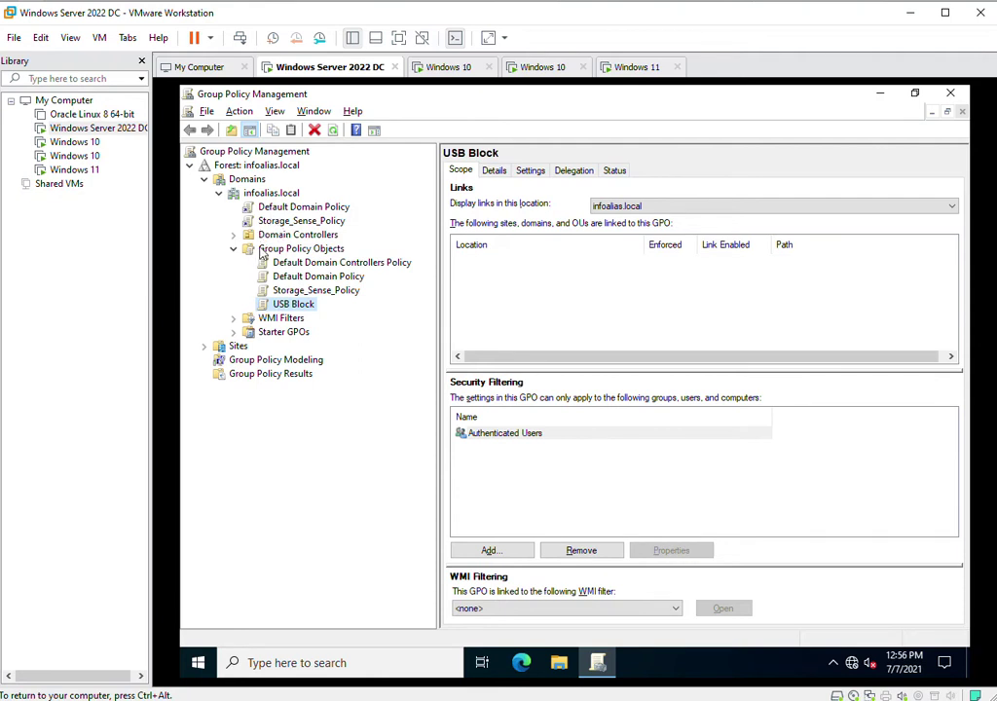
pyautogui.rightClick(261, 251)
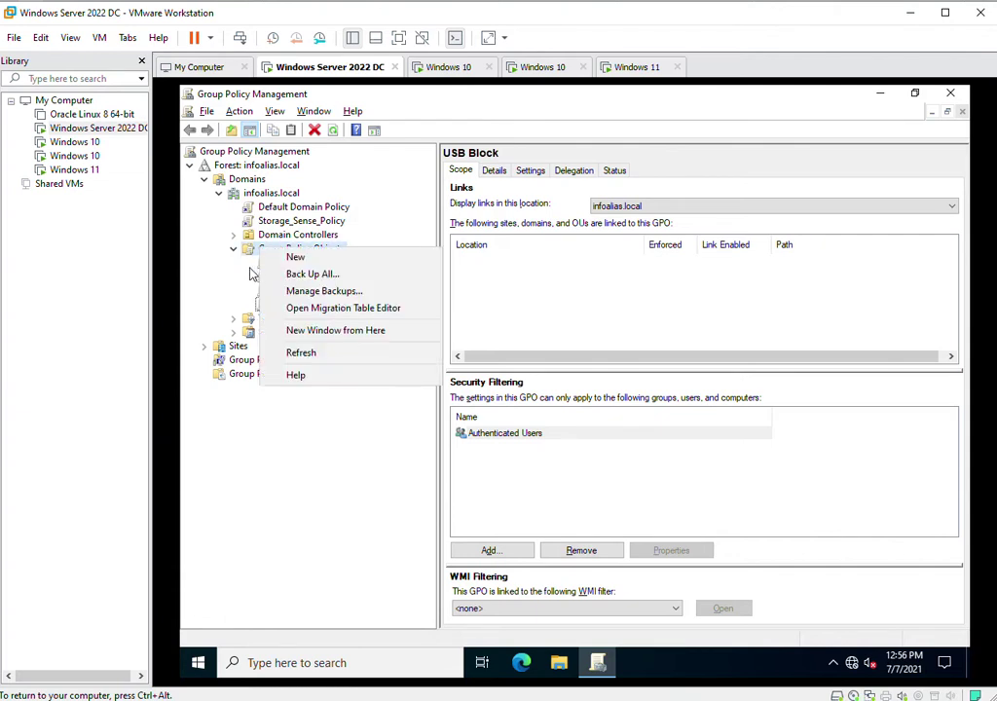
# Create a new GPO named 'Advance Audit Management Policy' in the Group Policy Objects container.
pyautogui.click(222, 279)
pyautogui.click(292, 249)
pyautogui.rightClick(295, 252)
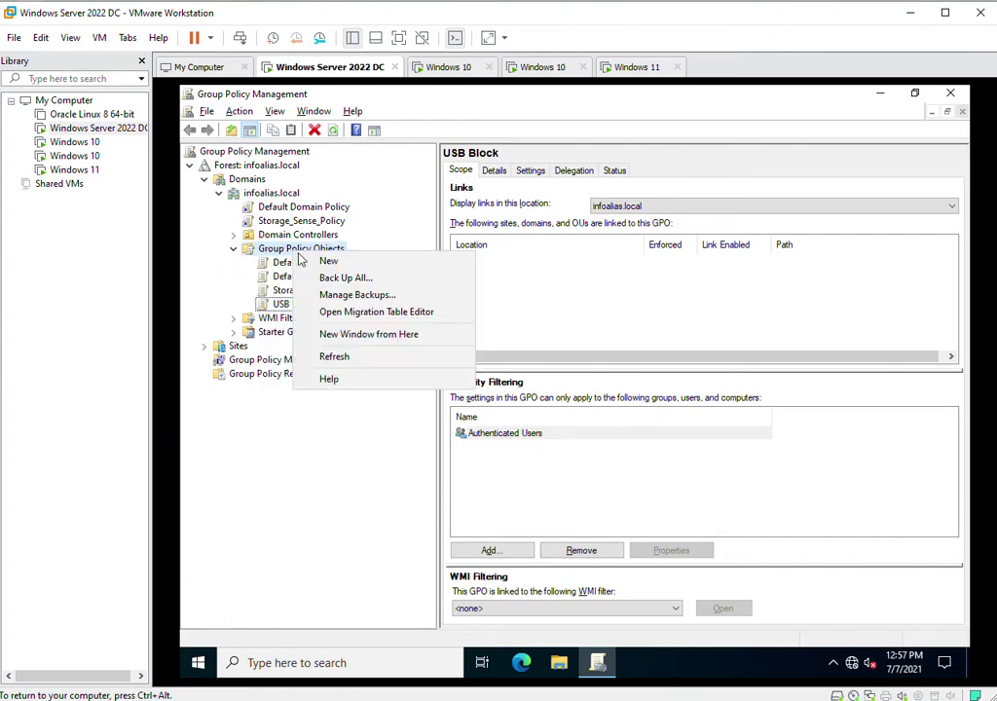
pyautogui.click(327, 261)
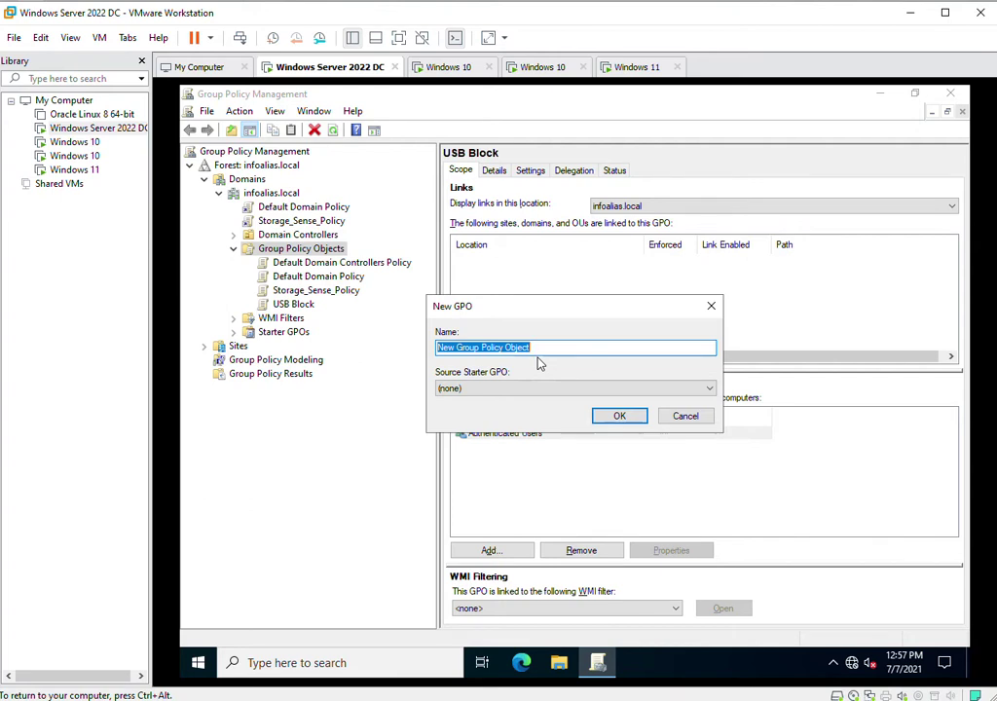
pyautogui.write('Advance Audit Management')
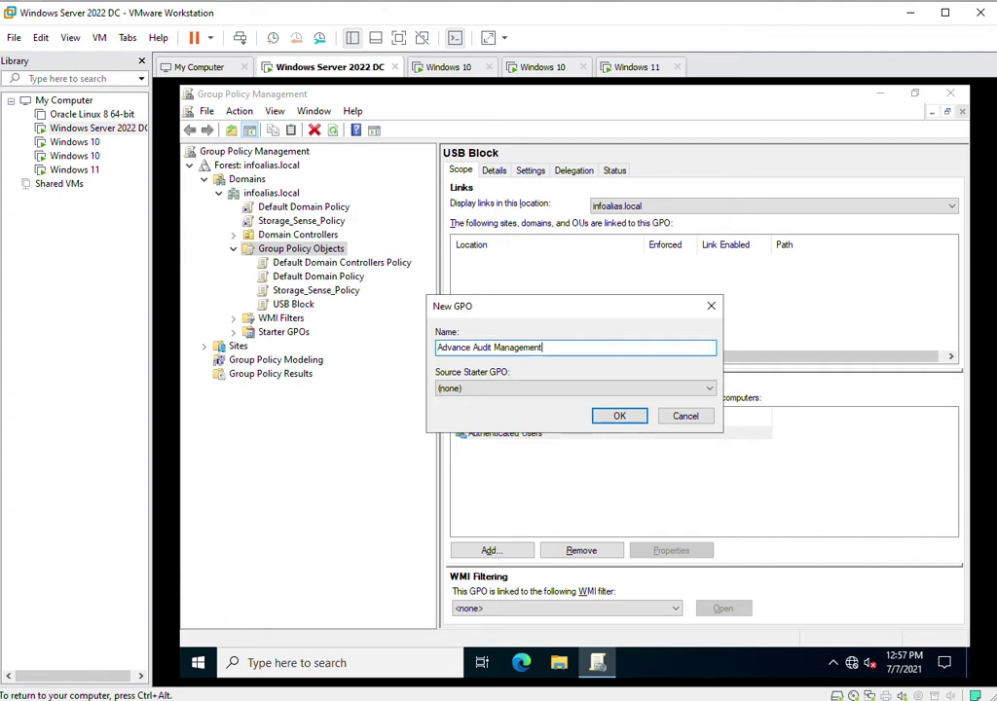
pyautogui.write('Policy')
pyautogui.click(617, 417)
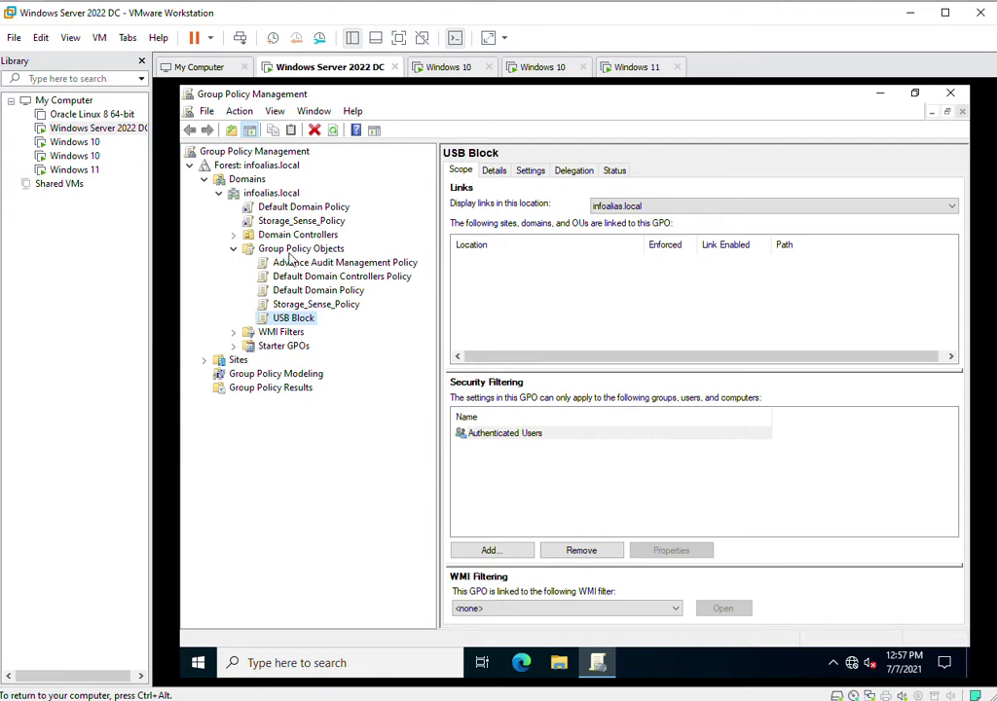
# Edit the new GPO and expand Computer Configuration Policies down to Windows Settings.
pyautogui.rightClick(312, 271)
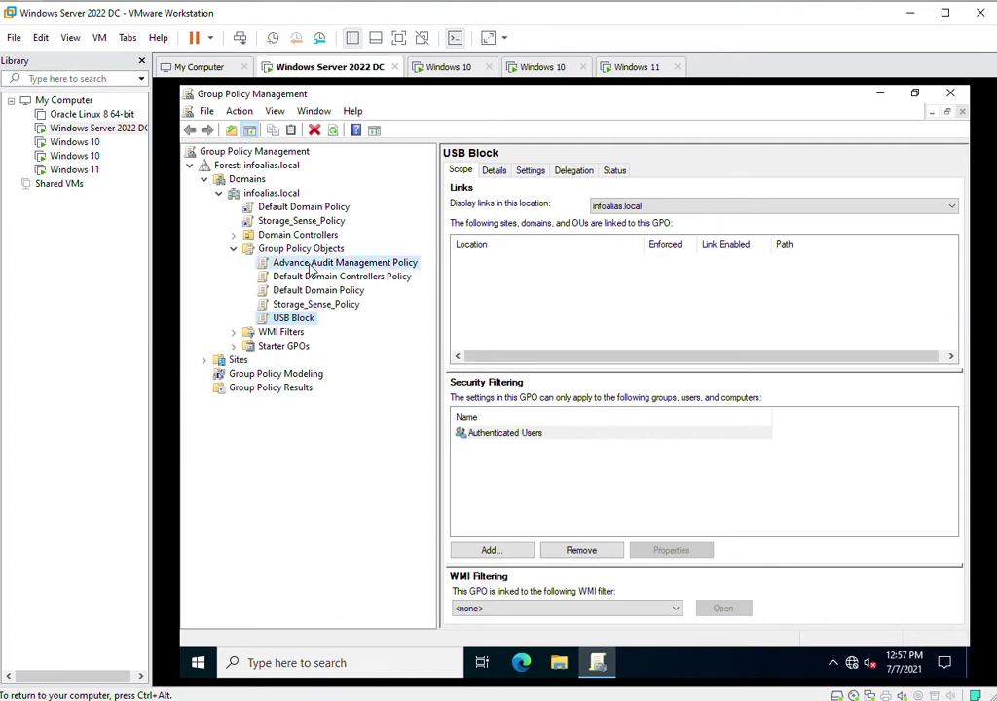
pyautogui.click(343, 273)
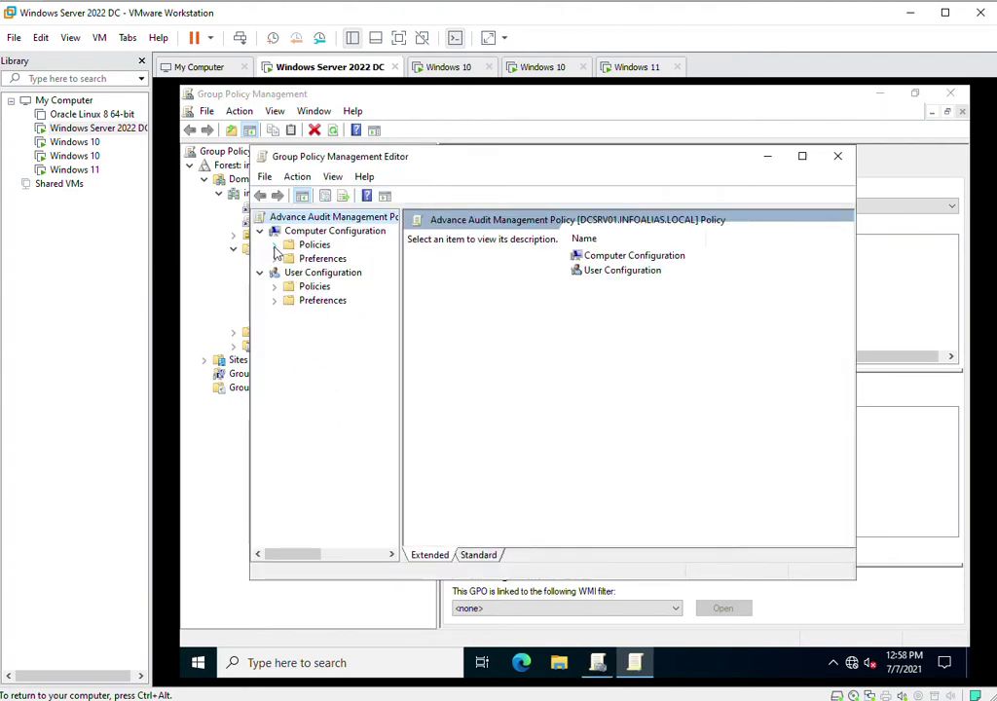
pyautogui.click(274, 246)
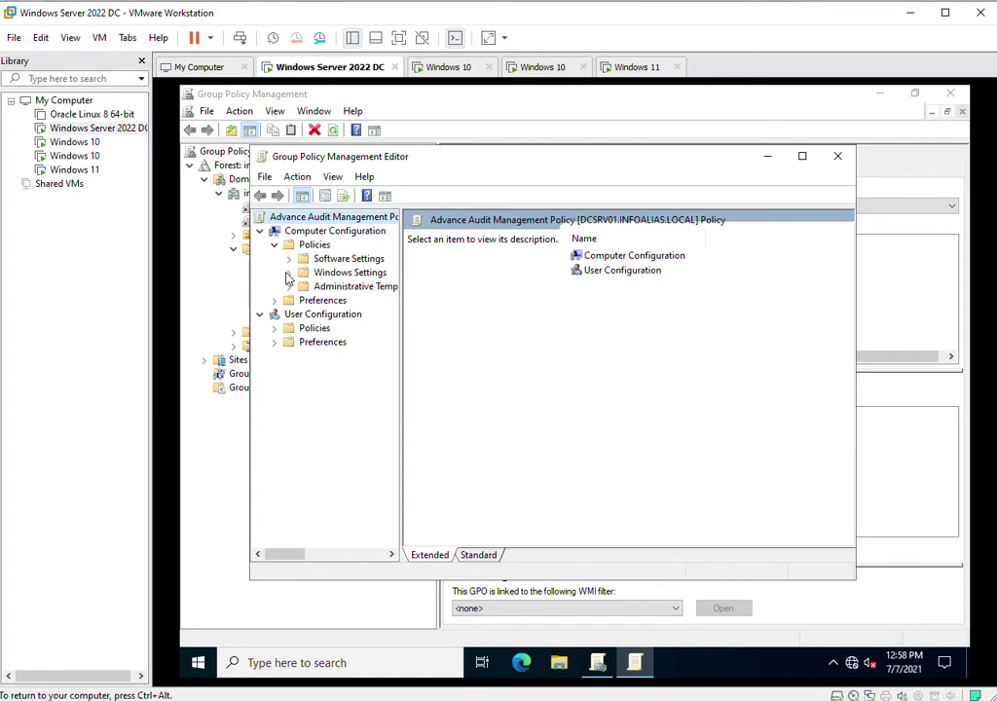
pyautogui.click(289, 273)
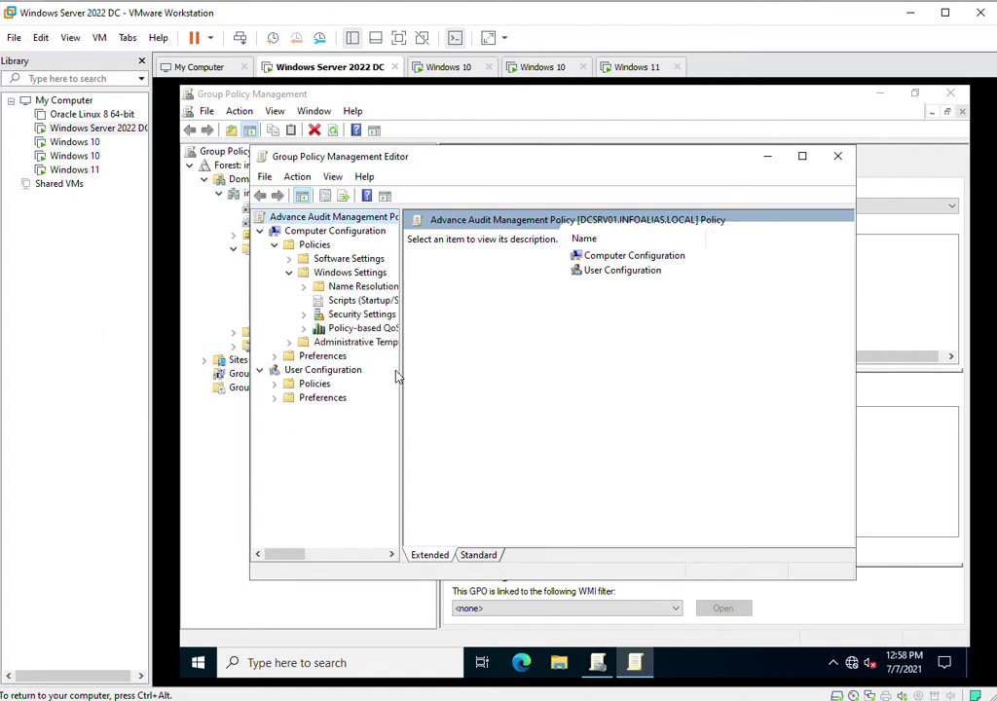
pyautogui.moveTo(459, 371); pyautogui.dragTo(593, 369)
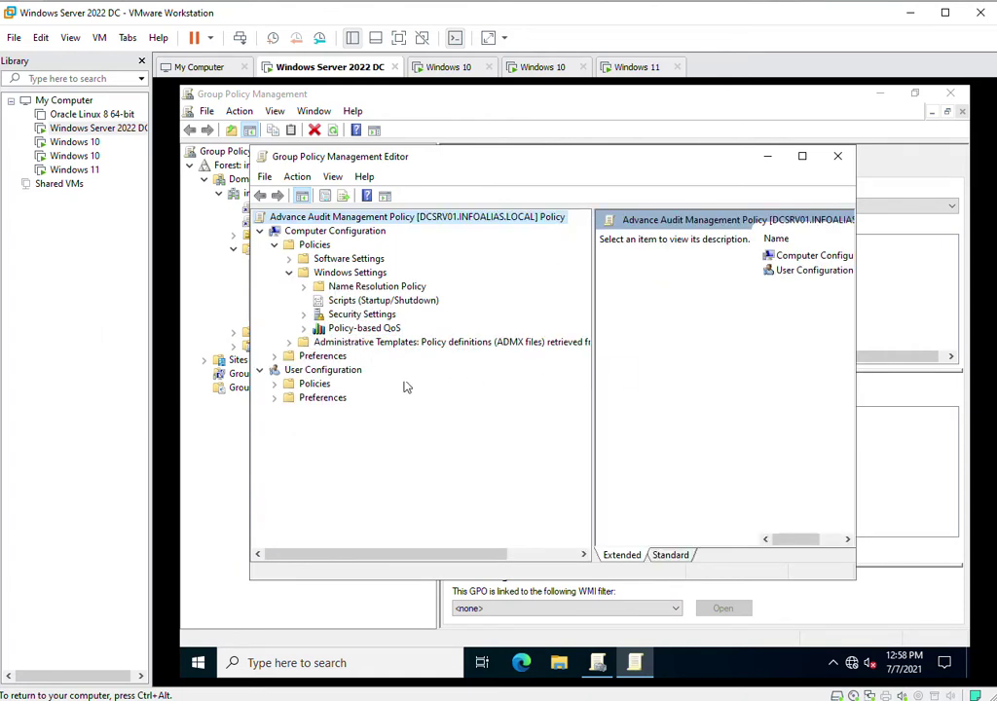
# Expand Security Settings and Advanced Audit Policy Configuration, maximize the editor, reveal Audit Policies.
pyautogui.click(302, 314)
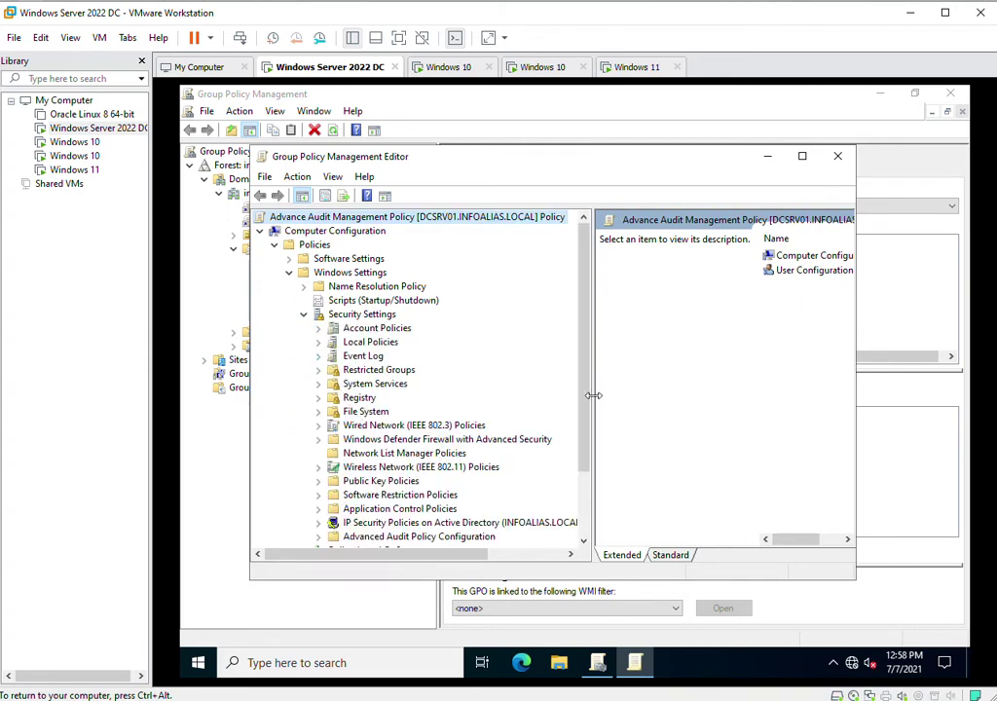
pyautogui.moveTo(584, 390); pyautogui.dragTo(584, 432)
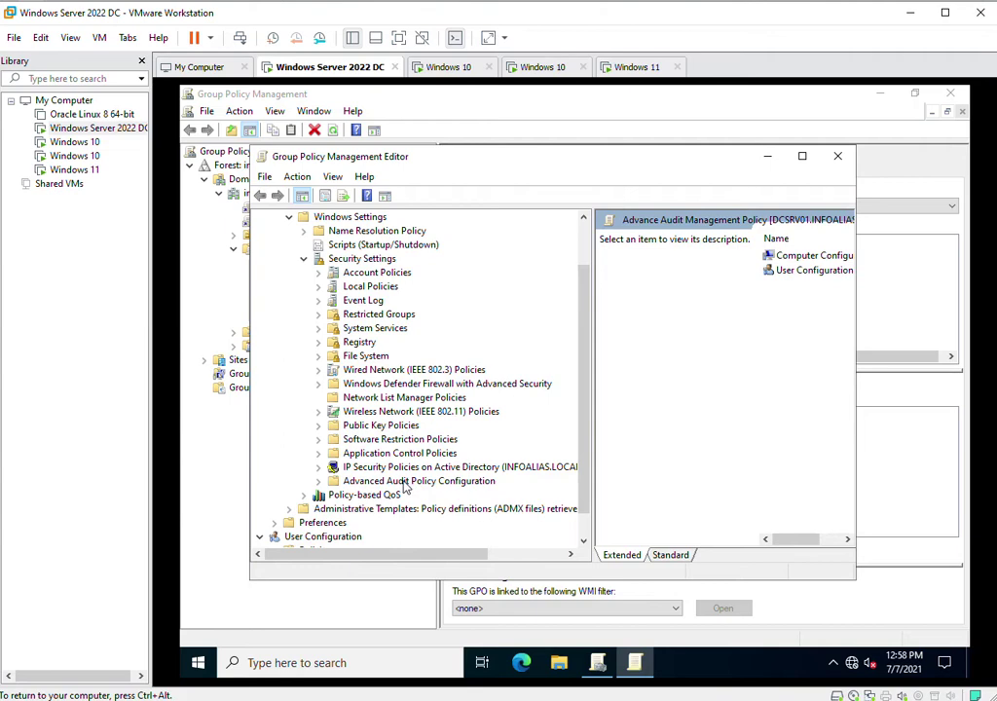
pyautogui.doubleClick(402, 482)
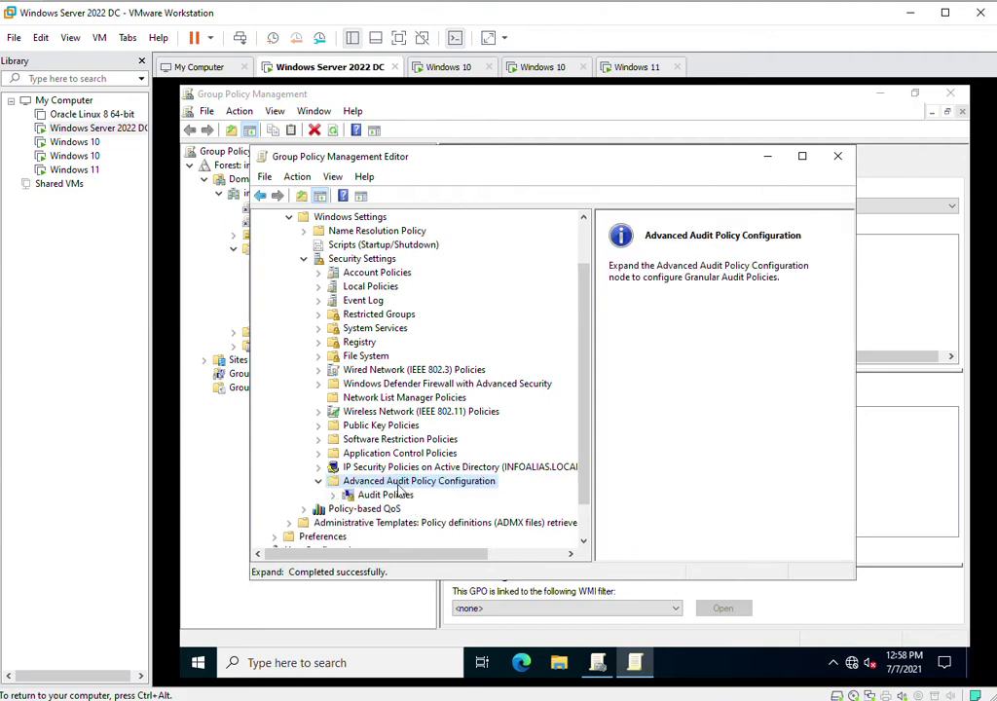
pyautogui.click(801, 156)
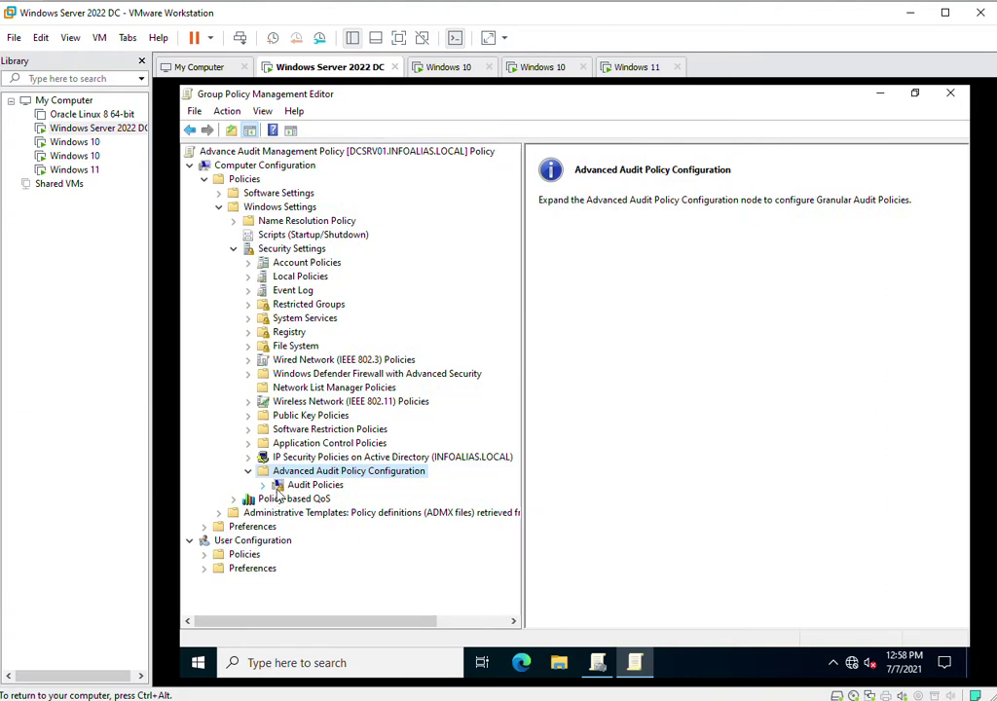
pyautogui.doubleClick(292, 485)
pyautogui.click(302, 484)
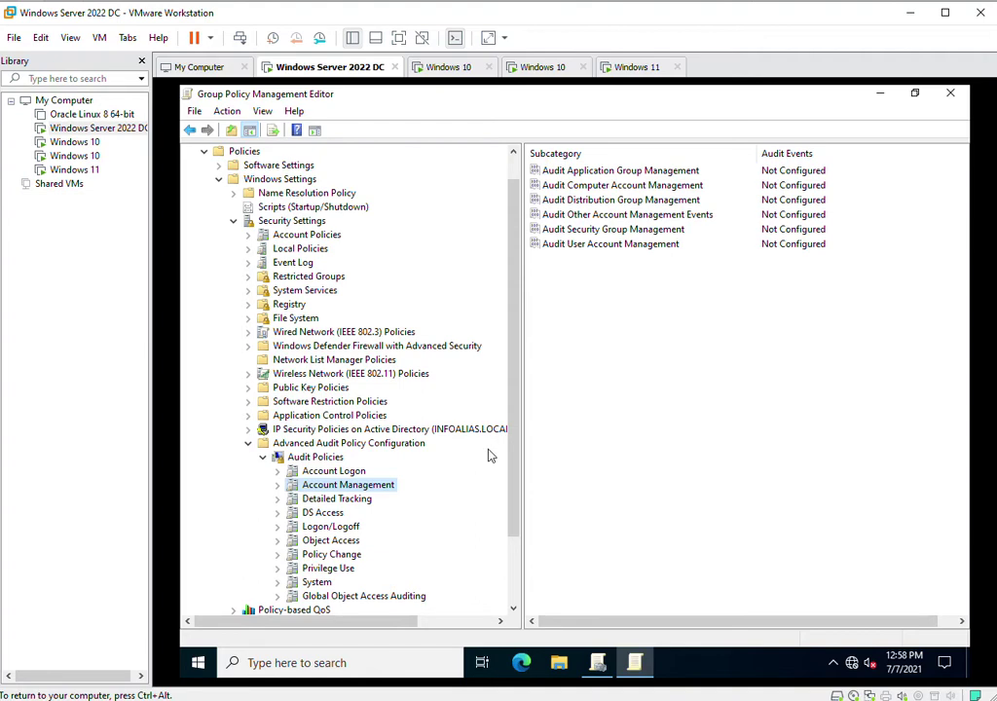
# Open Audit User Account Management properties, close them unchanged, then reopen them.
pyautogui.moveTo(515, 461); pyautogui.dragTo(522, 501)
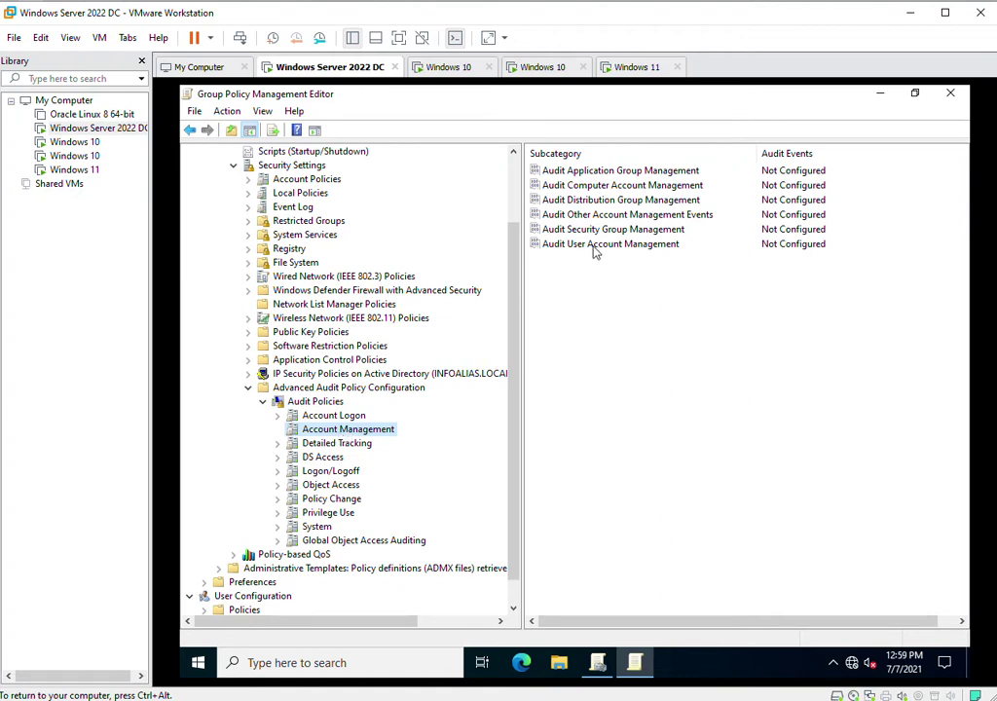
pyautogui.doubleClick(586, 244)
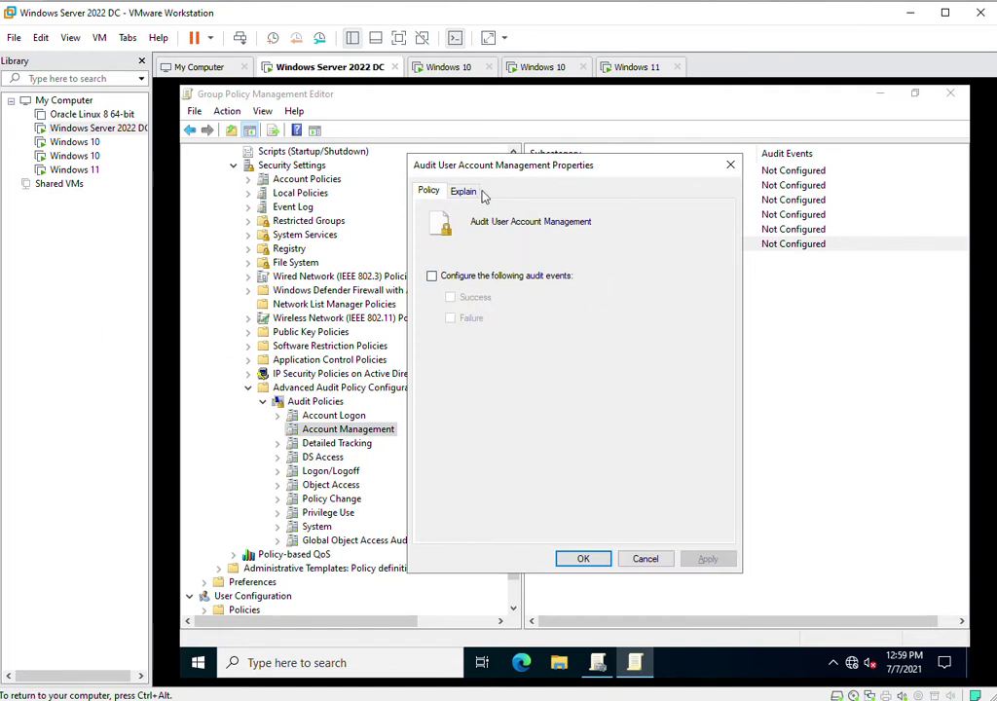
pyautogui.click(728, 165)
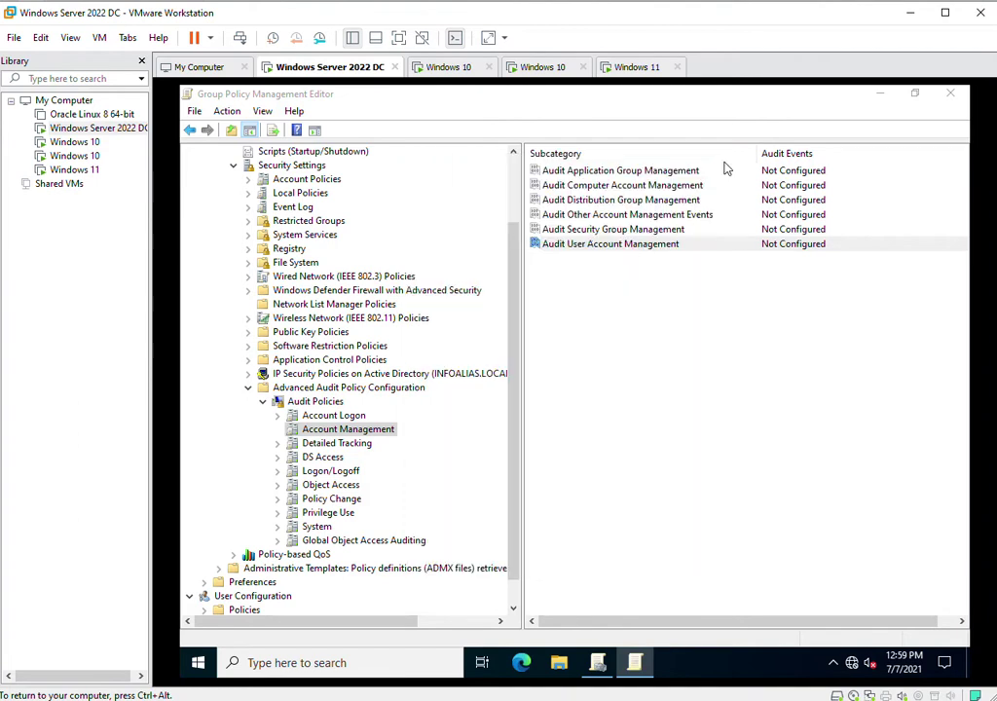
pyautogui.doubleClick(594, 247)
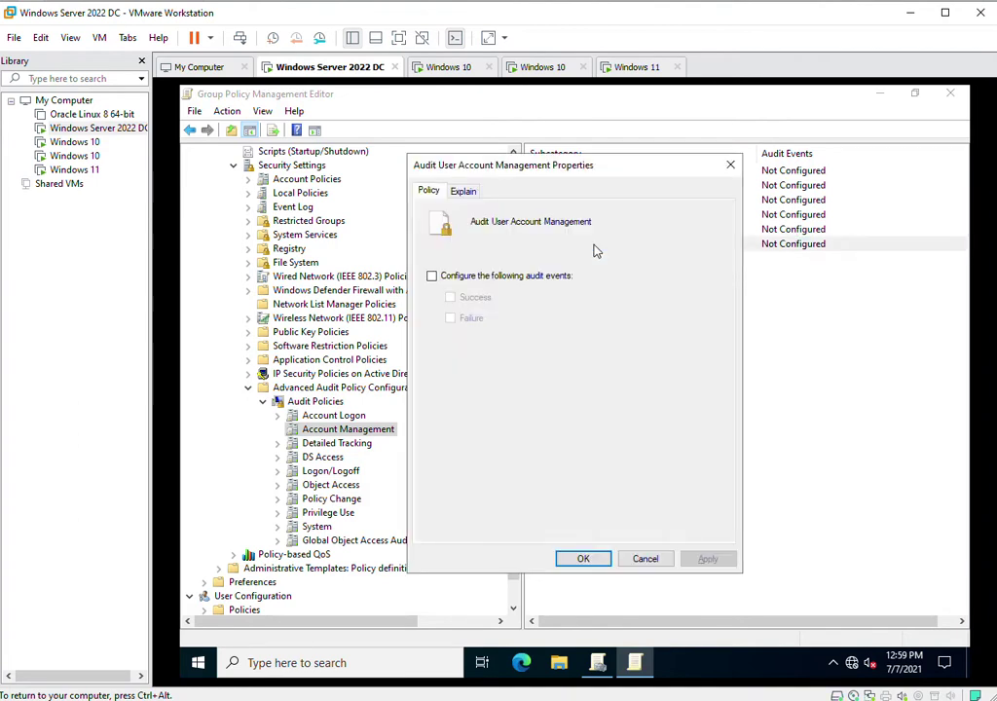
# Turn on Success auditing for Audit User Account Management and apply it.
pyautogui.click(463, 192)
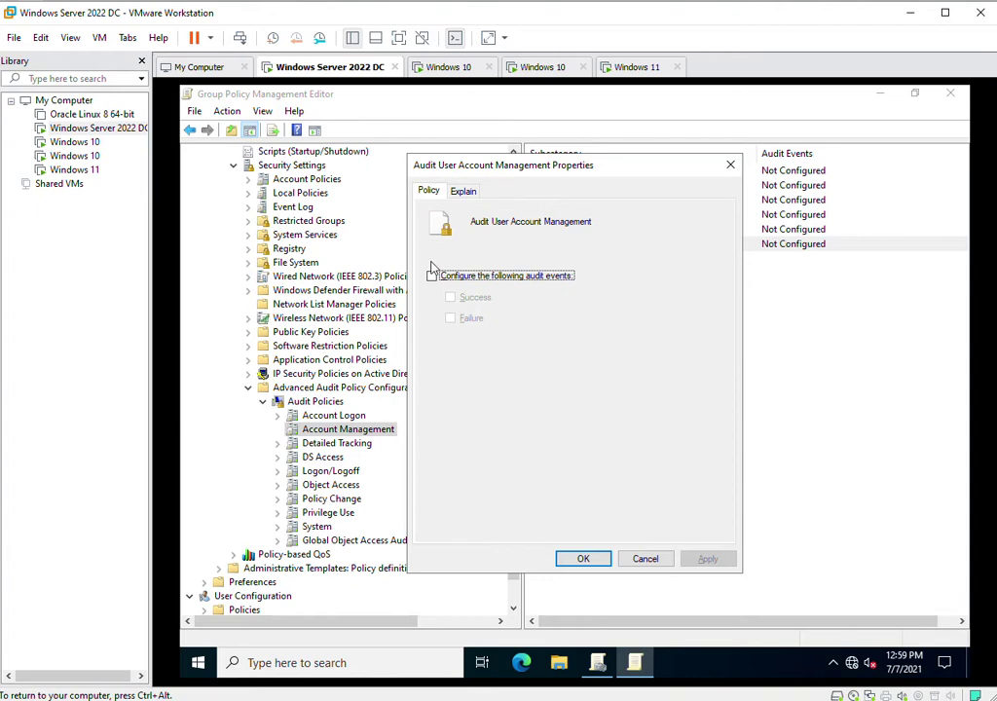
pyautogui.click(431, 277)
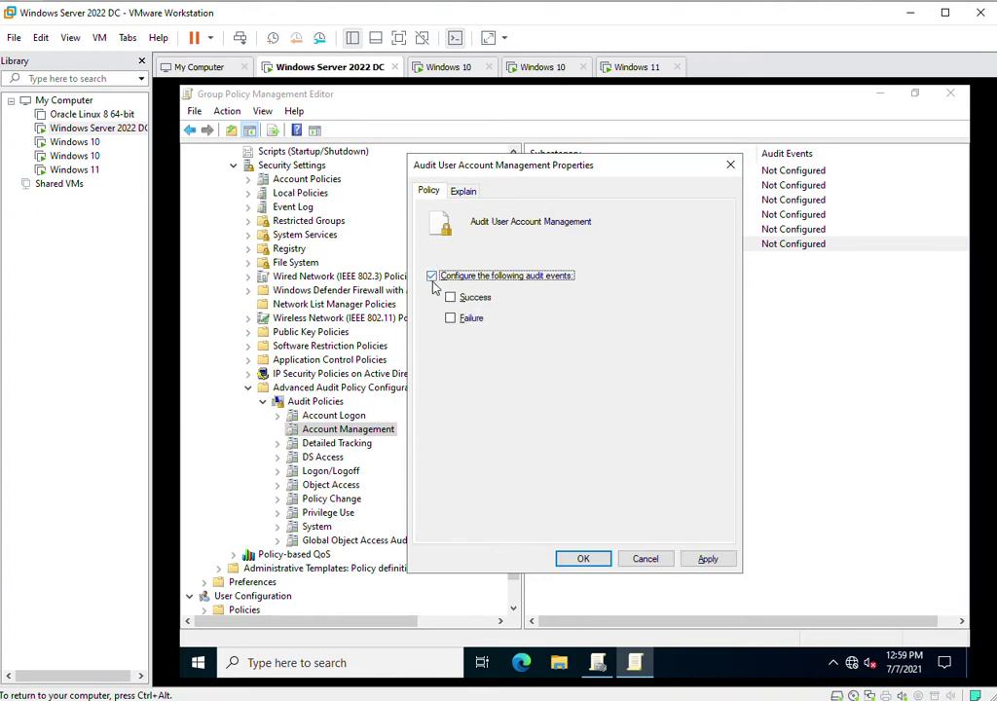
pyautogui.click(449, 297)
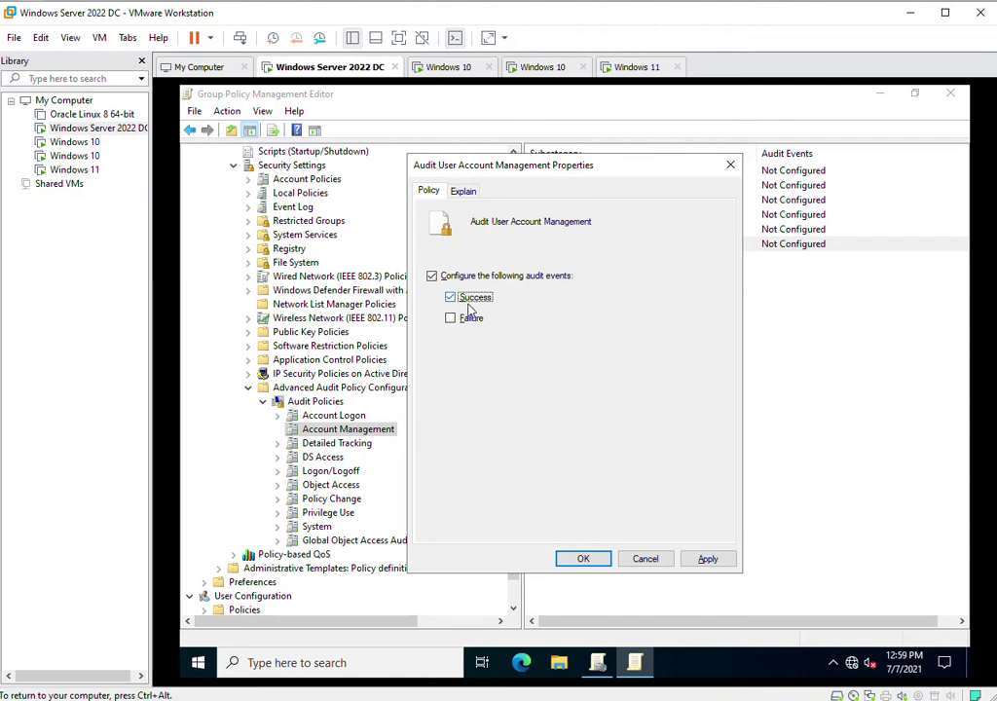
pyautogui.click(707, 559)
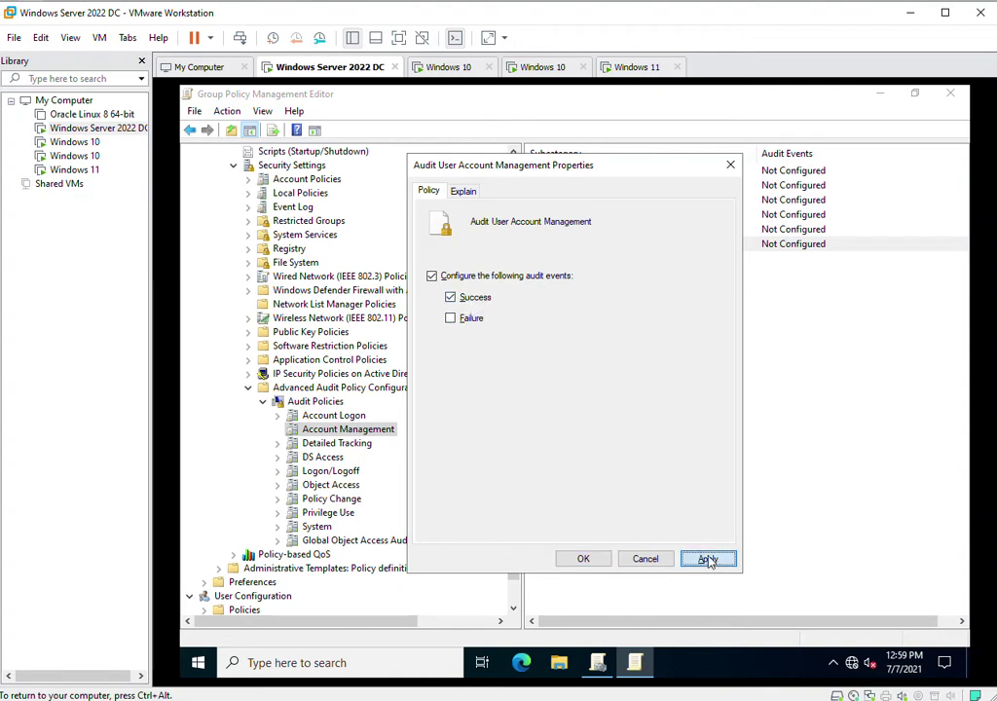
pyautogui.click(584, 559)
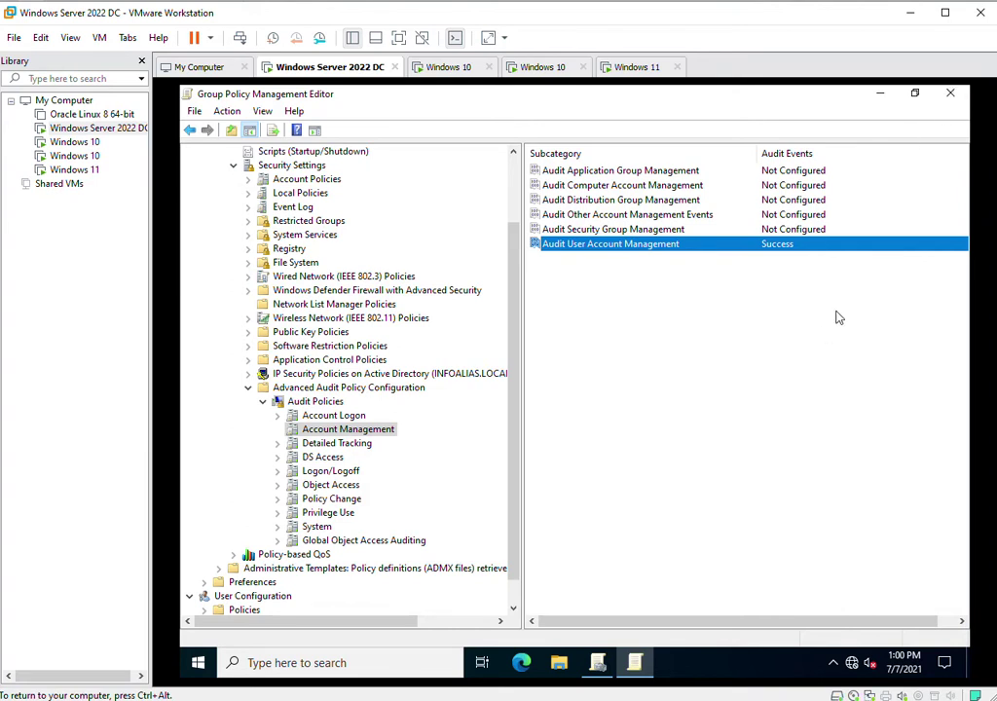
# Review the explanation, then set Audit Security Group Management to audit Success events.
pyautogui.scroll(2, 519, 322)
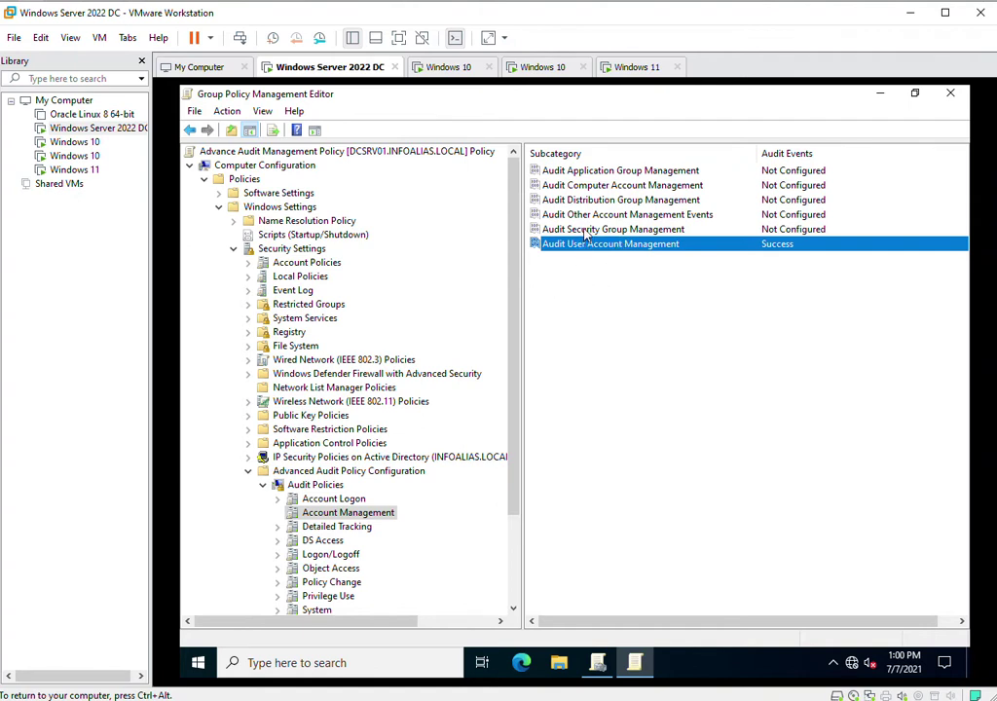
pyautogui.doubleClick(586, 230)
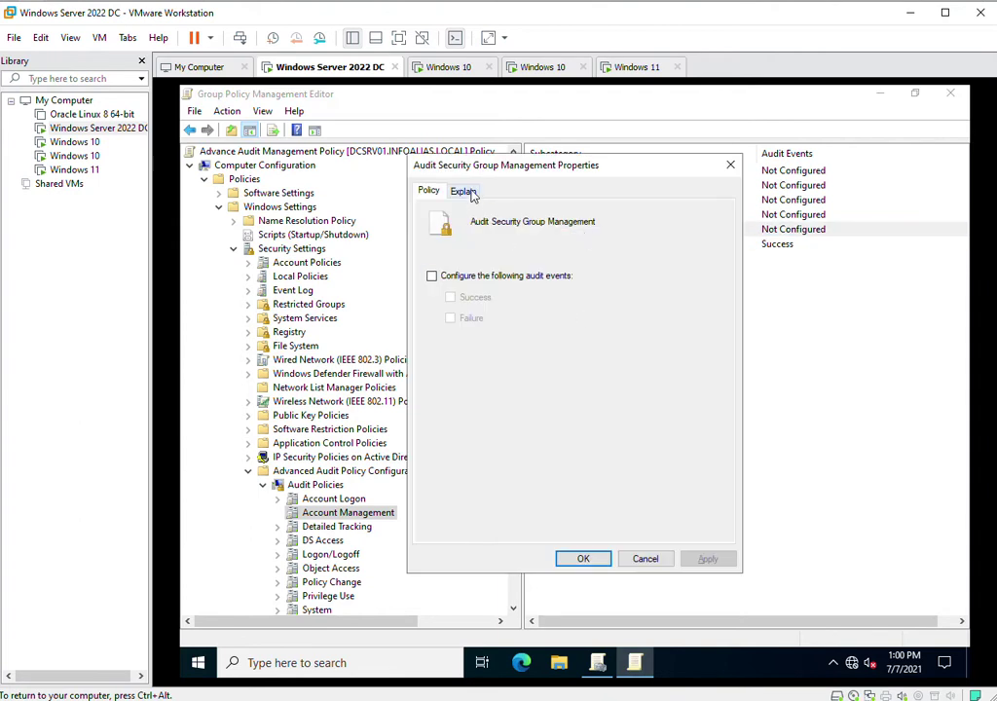
pyautogui.click(465, 192)
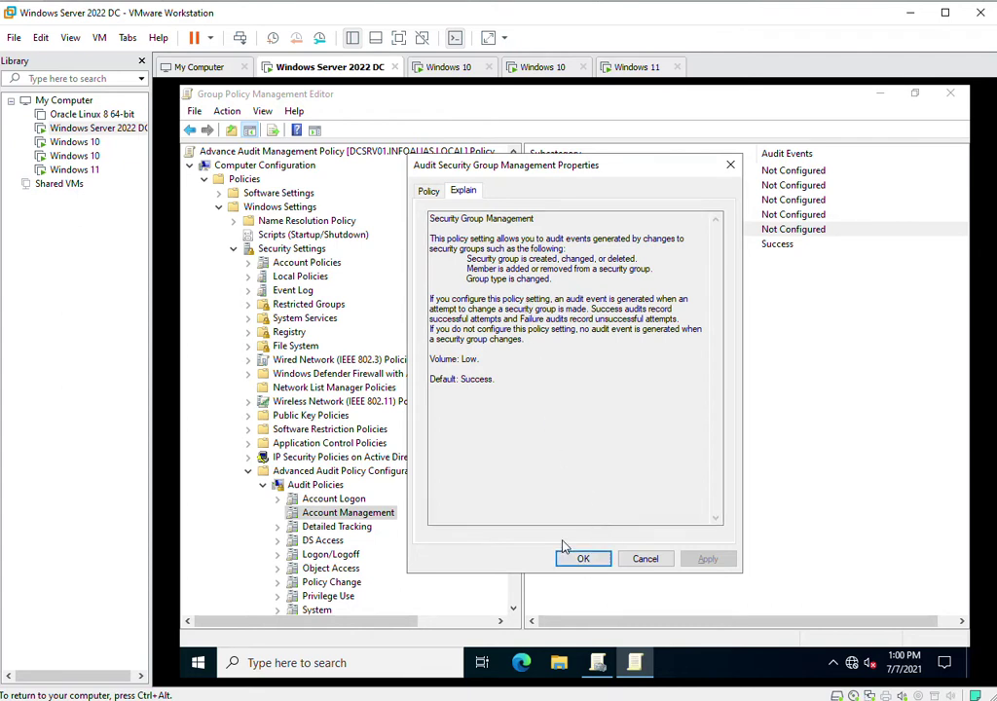
pyautogui.click(431, 195)
pyautogui.click(431, 275)
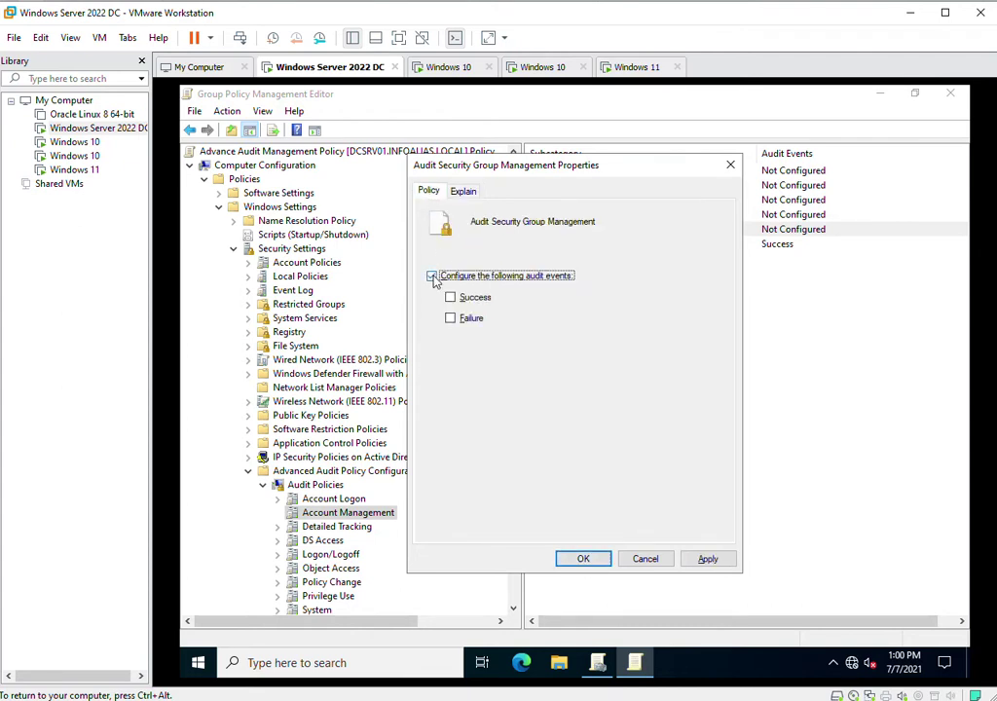
pyautogui.click(452, 298)
pyautogui.click(702, 555)
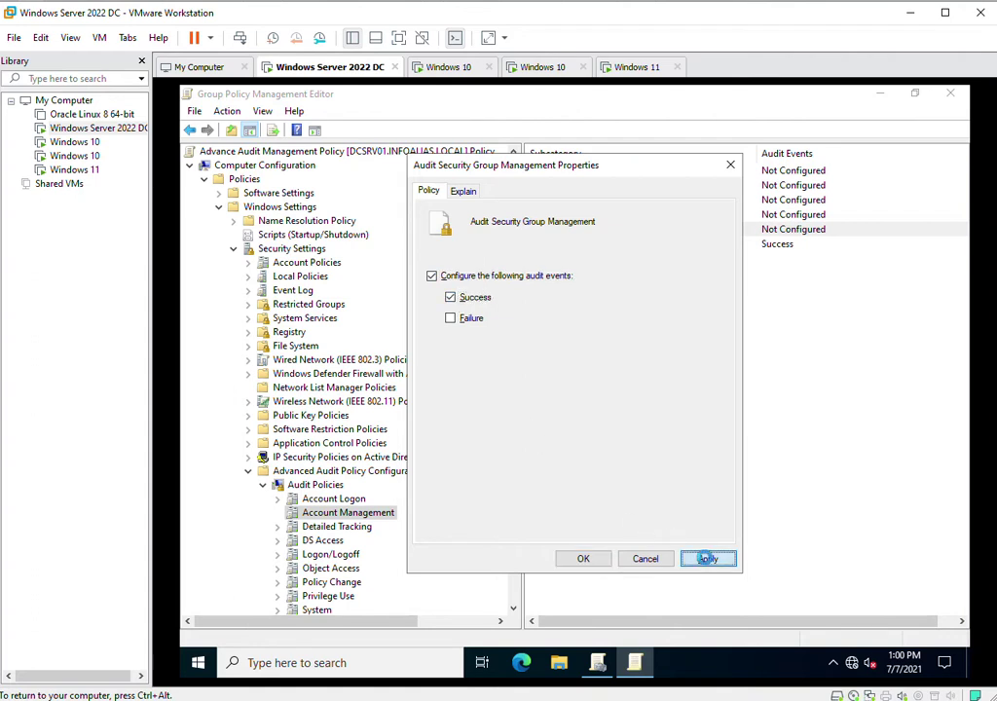
pyautogui.click(596, 559)
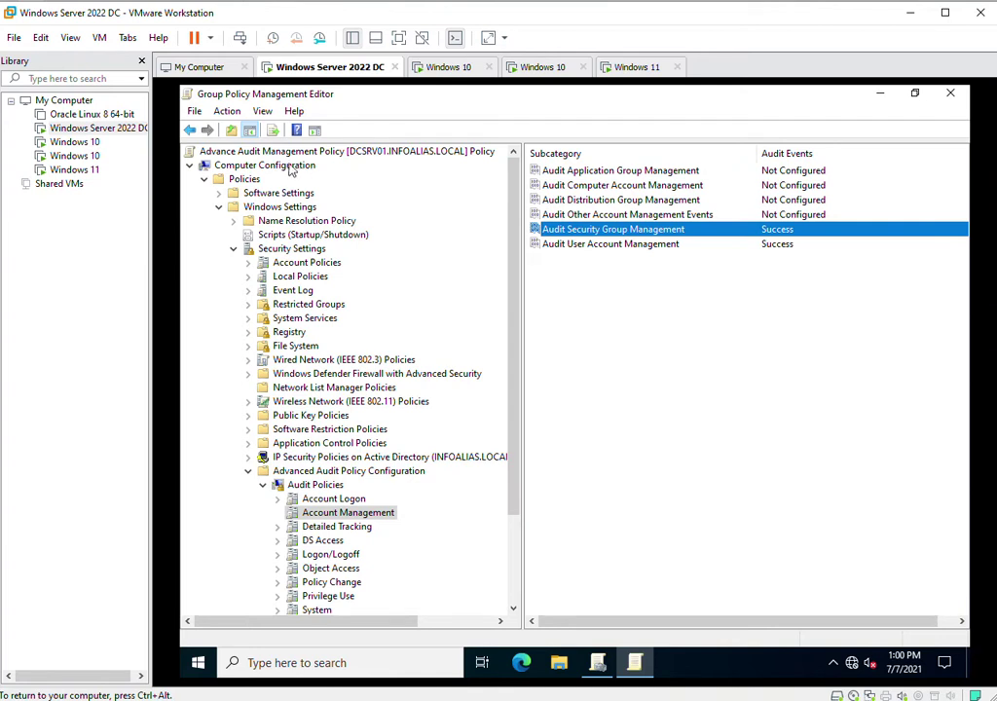
# Close the editor, link Advance Audit Management Policy to infoalias.local, then close the console.
pyautogui.click(950, 95)
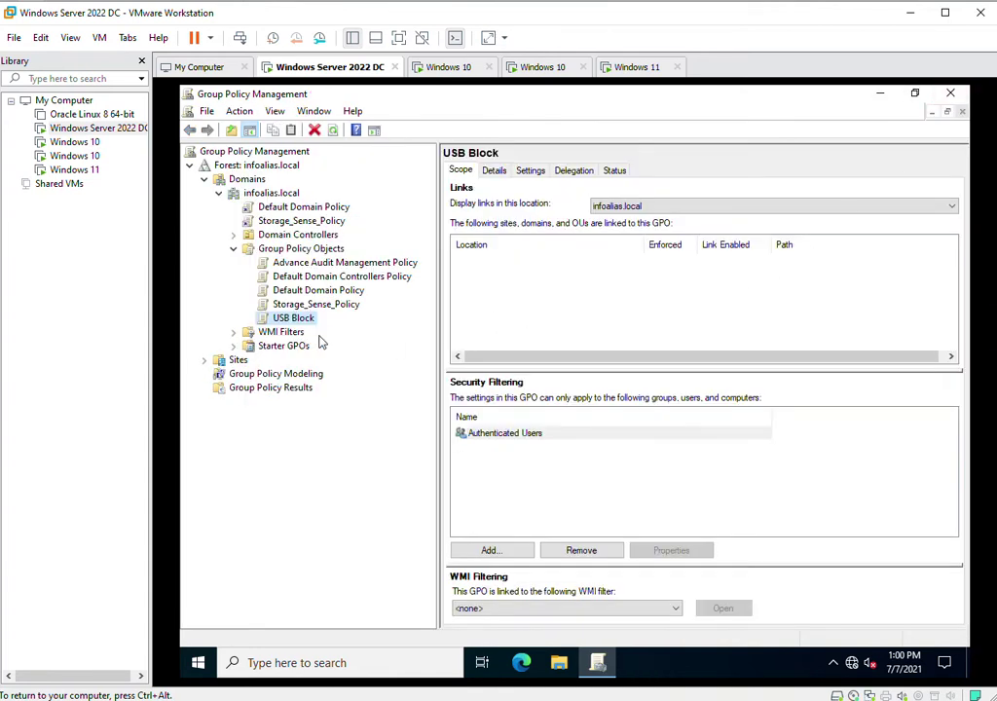
pyautogui.rightClick(318, 265)
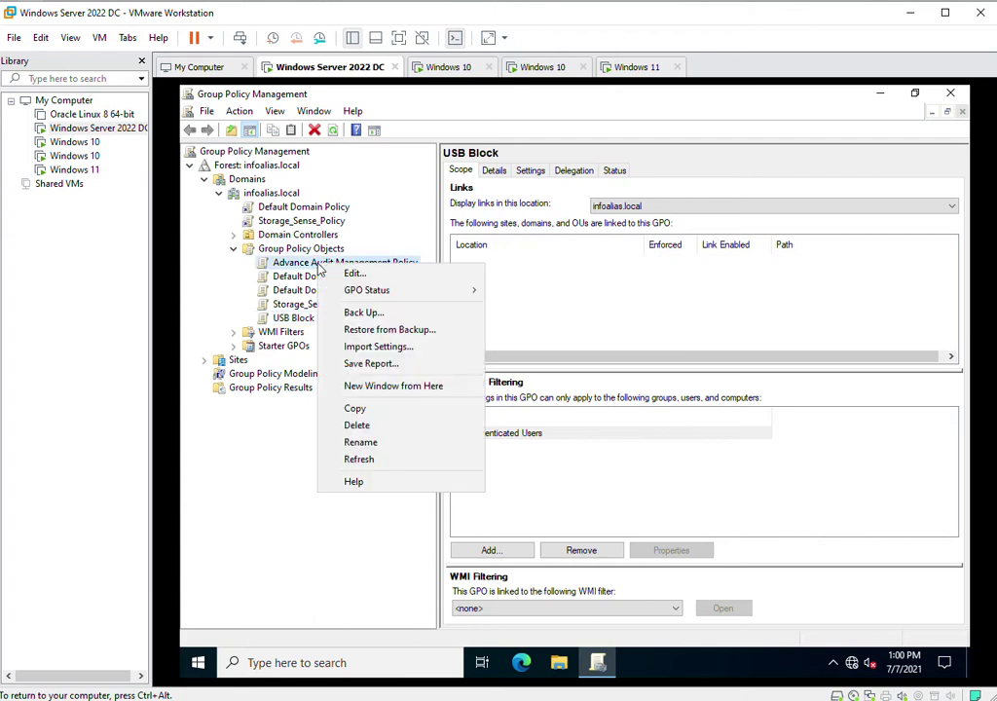
pyautogui.moveTo(331, 296)
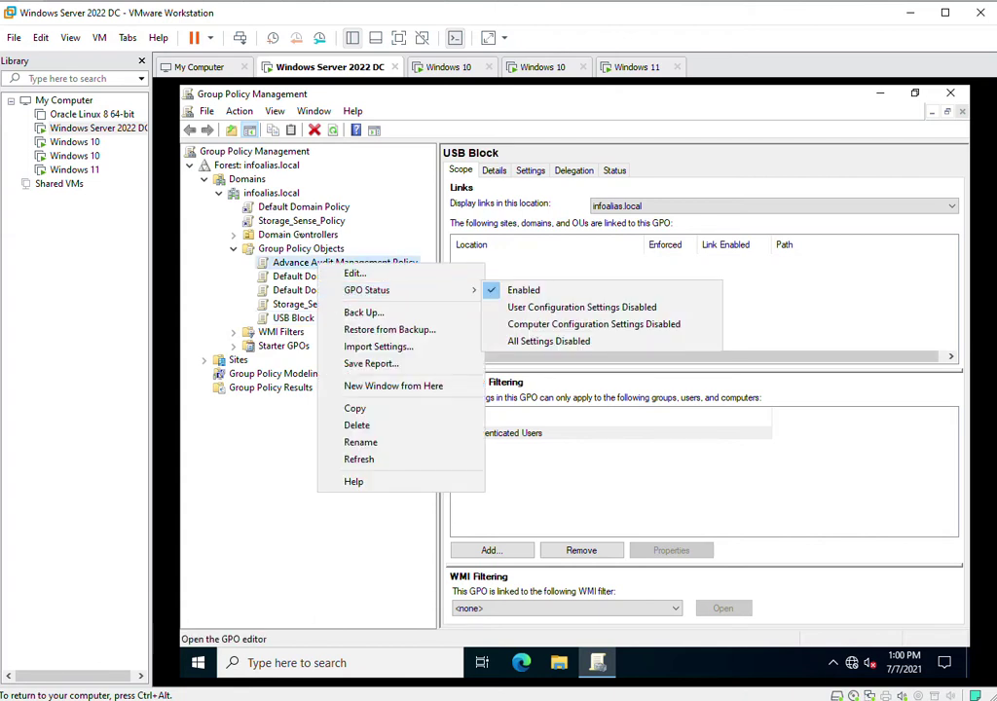
pyautogui.rightClick(261, 192)
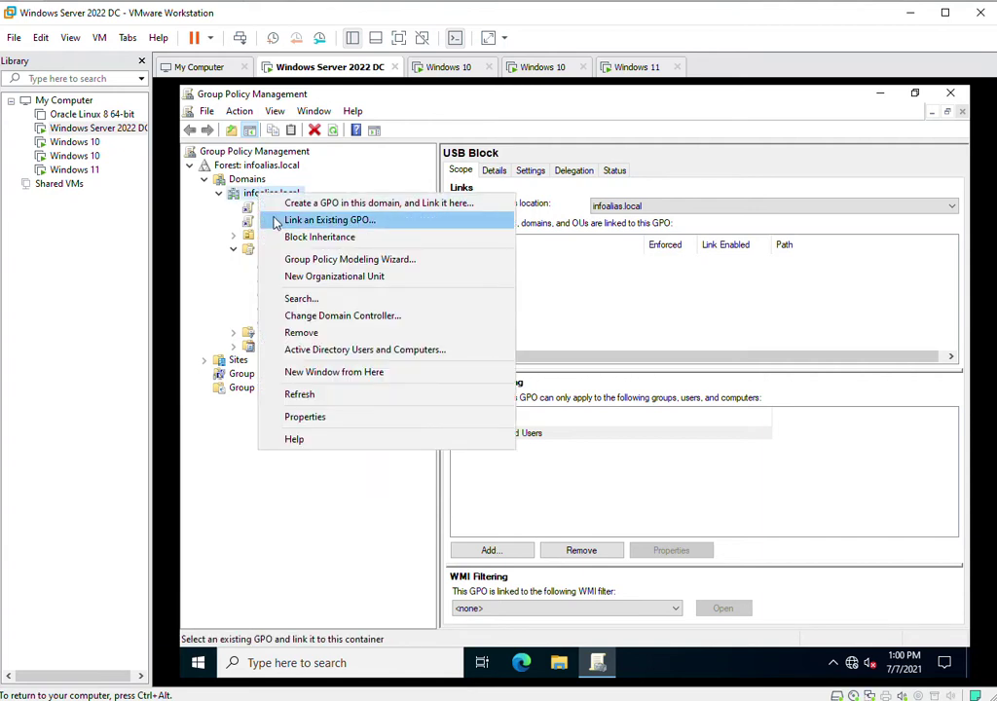
pyautogui.click(276, 223)
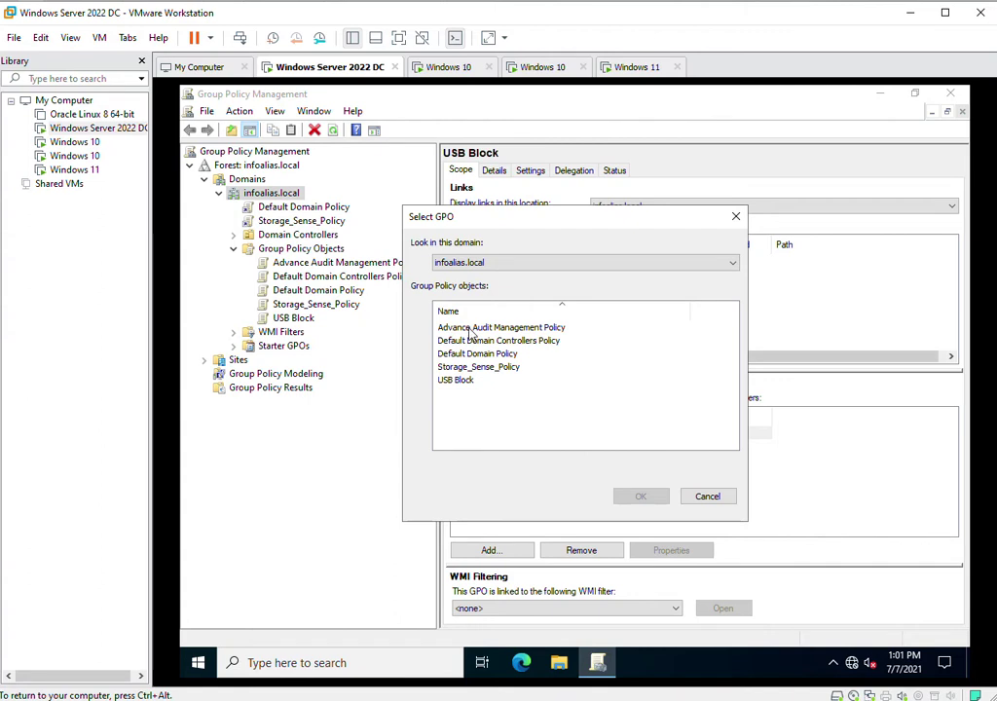
pyautogui.click(471, 331)
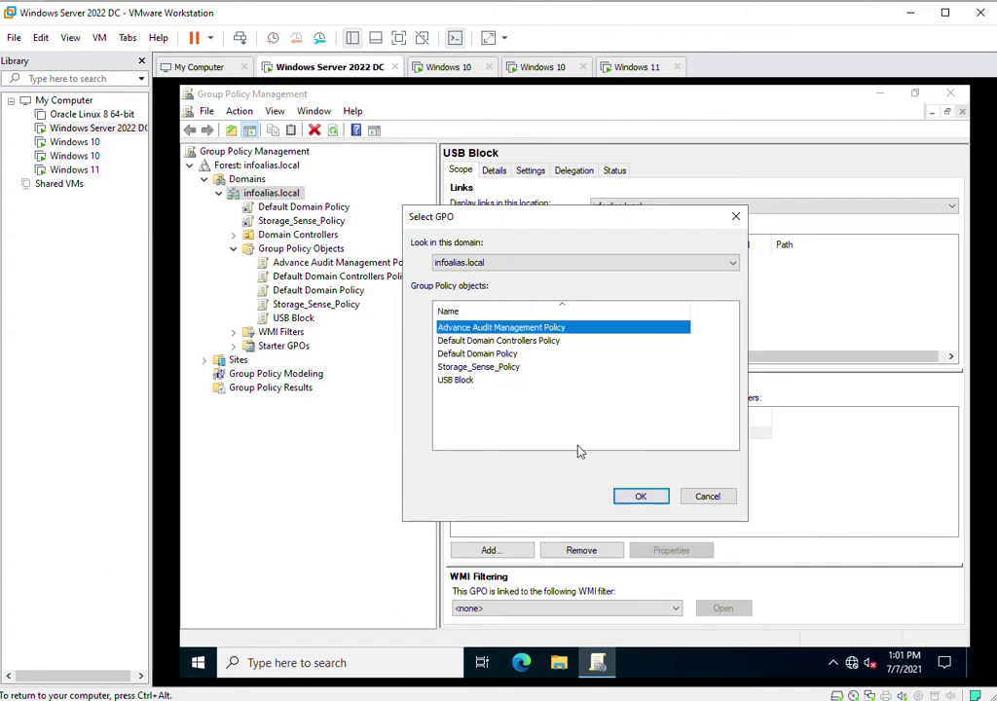
pyautogui.click(635, 499)
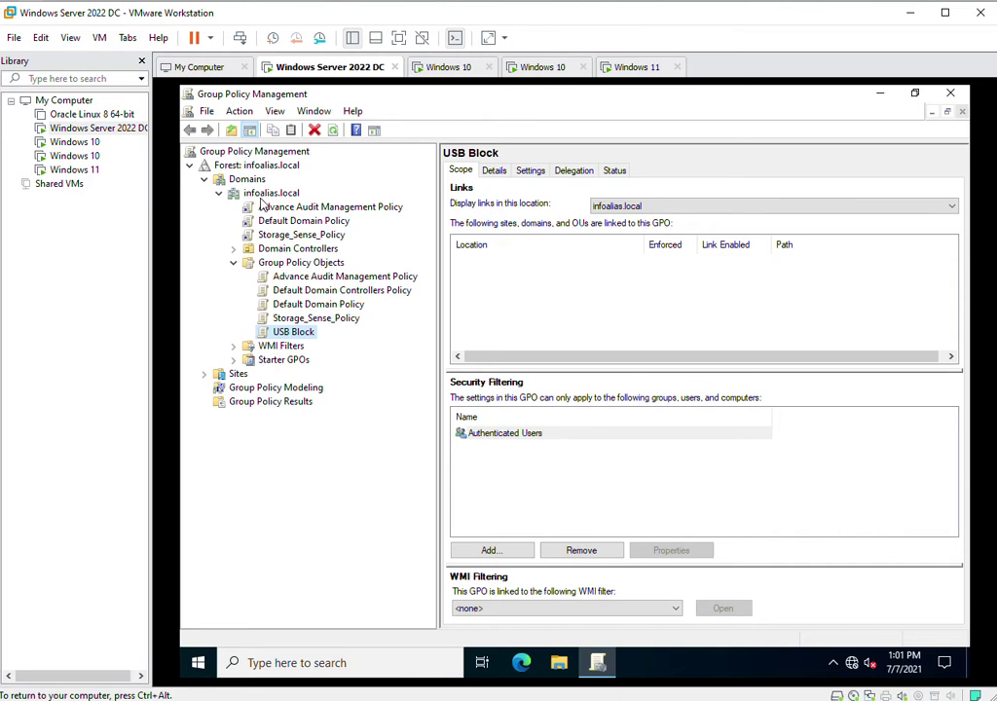
pyautogui.click(951, 92)
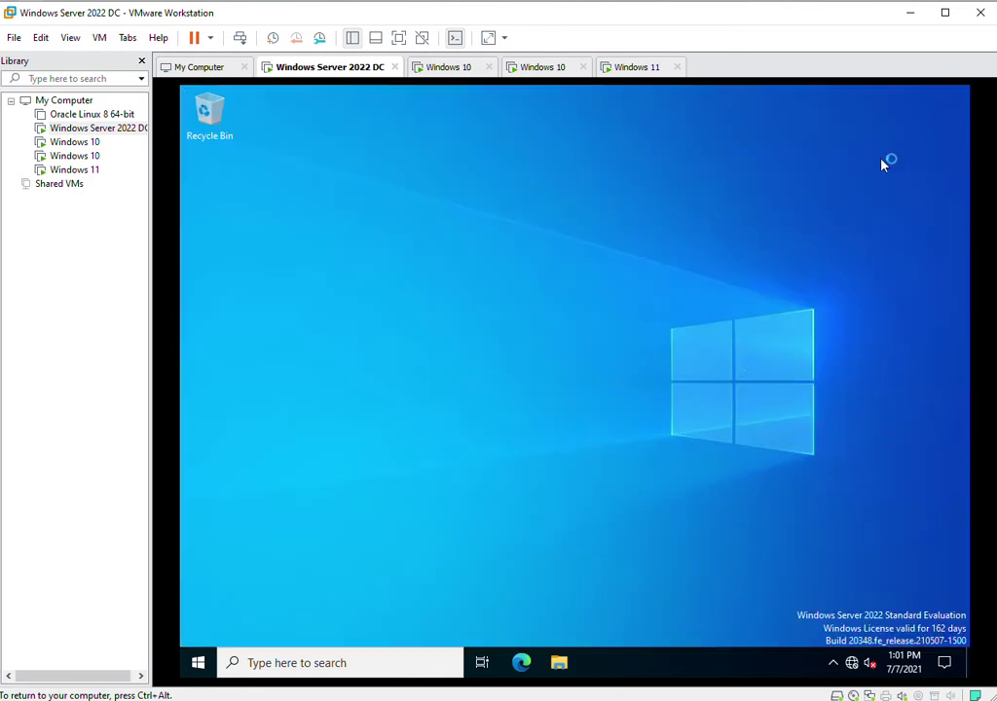
# Launch dsa.msc from the taskbar search to open Active Directory Users and Computers.
pyautogui.click(266, 664)
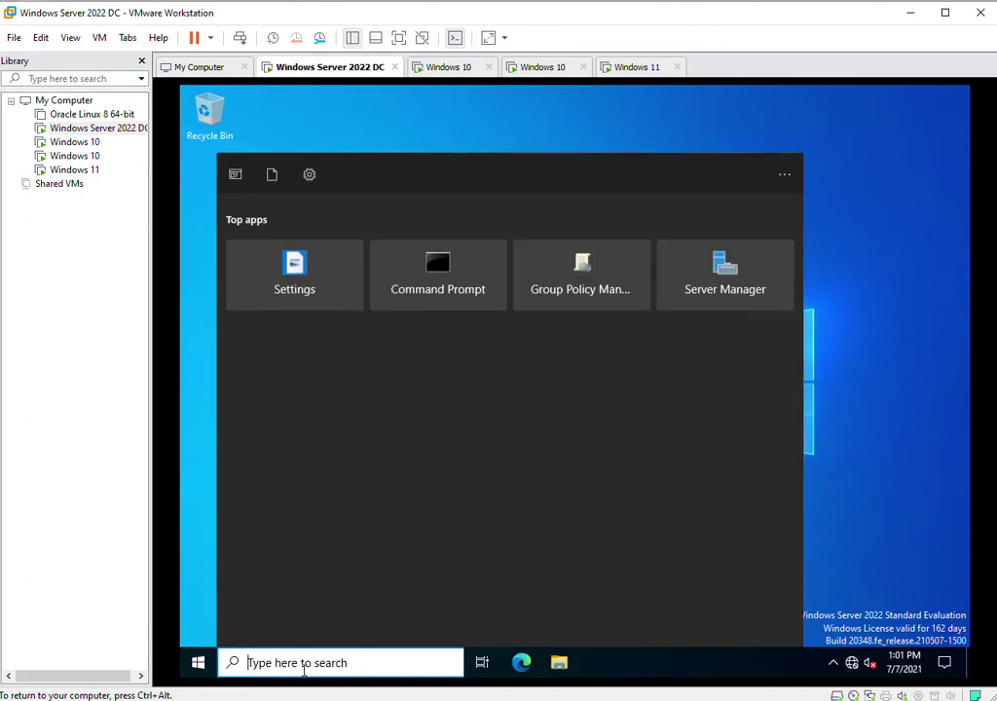
pyautogui.write('dsa.msc')
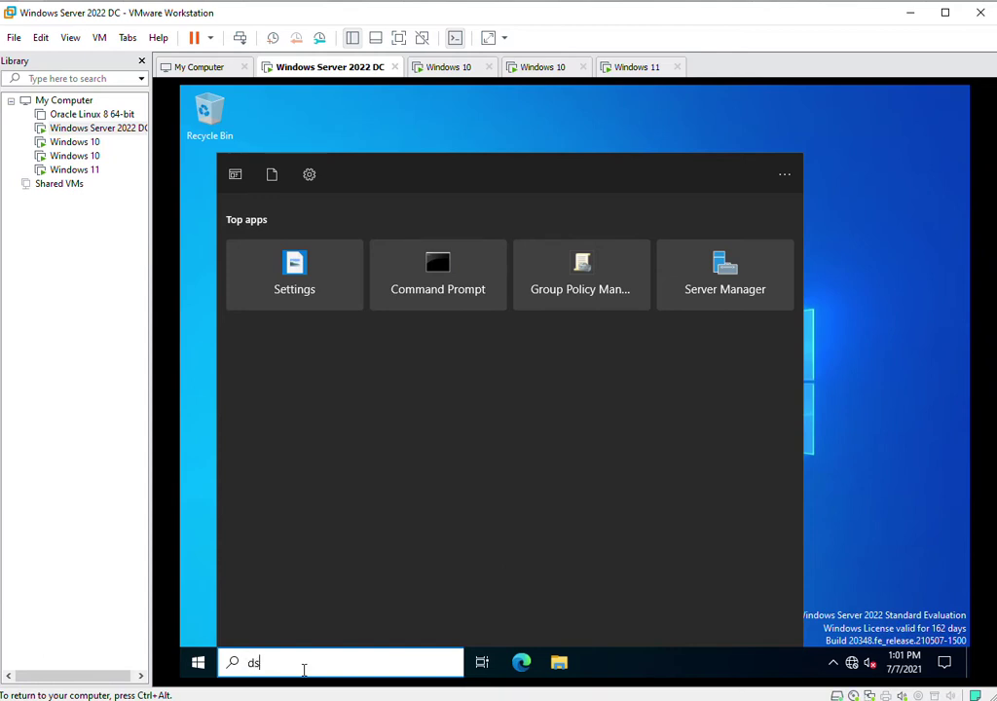
pyautogui.press('Return')
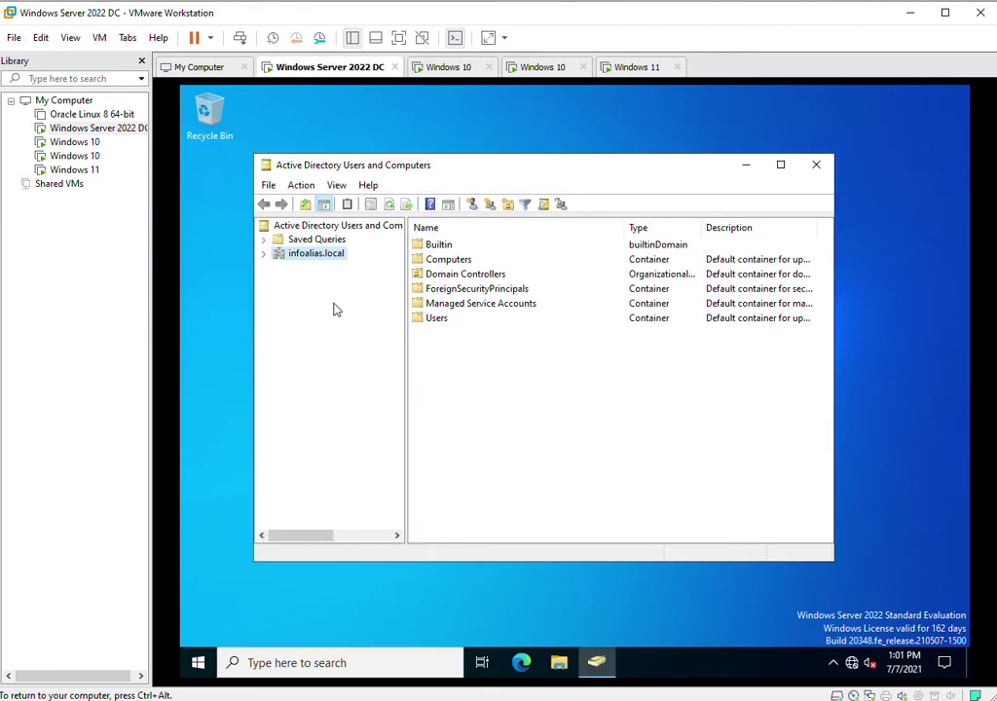
# Expand infoalias.local, open the Users container, and start a New User there.
pyautogui.click(263, 255)
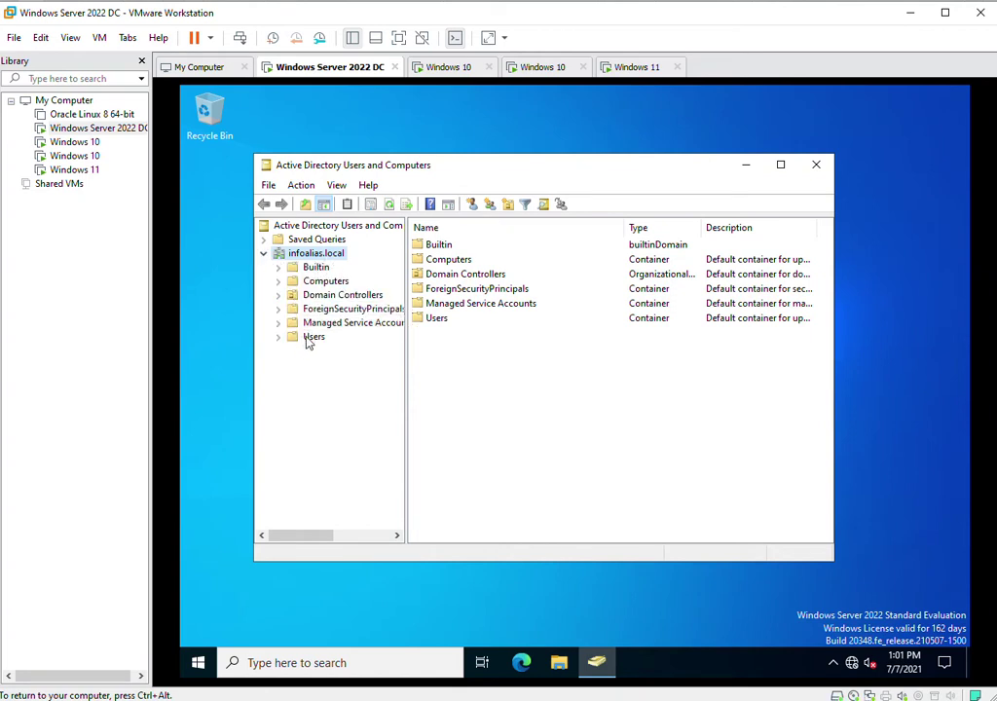
pyautogui.click(311, 336)
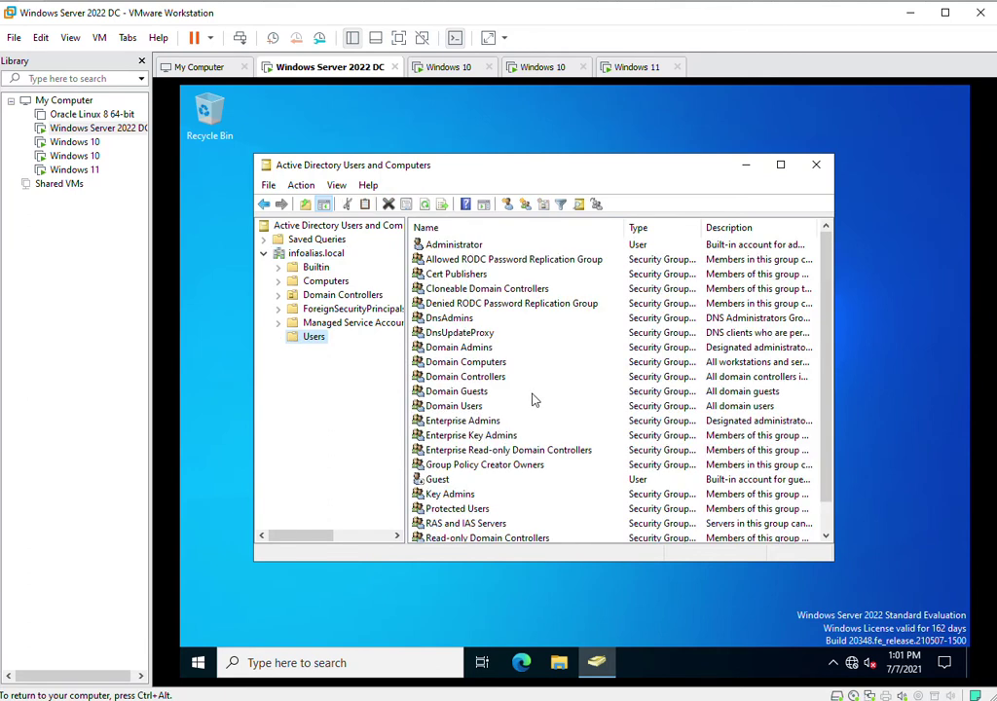
pyautogui.rightClick(546, 321)
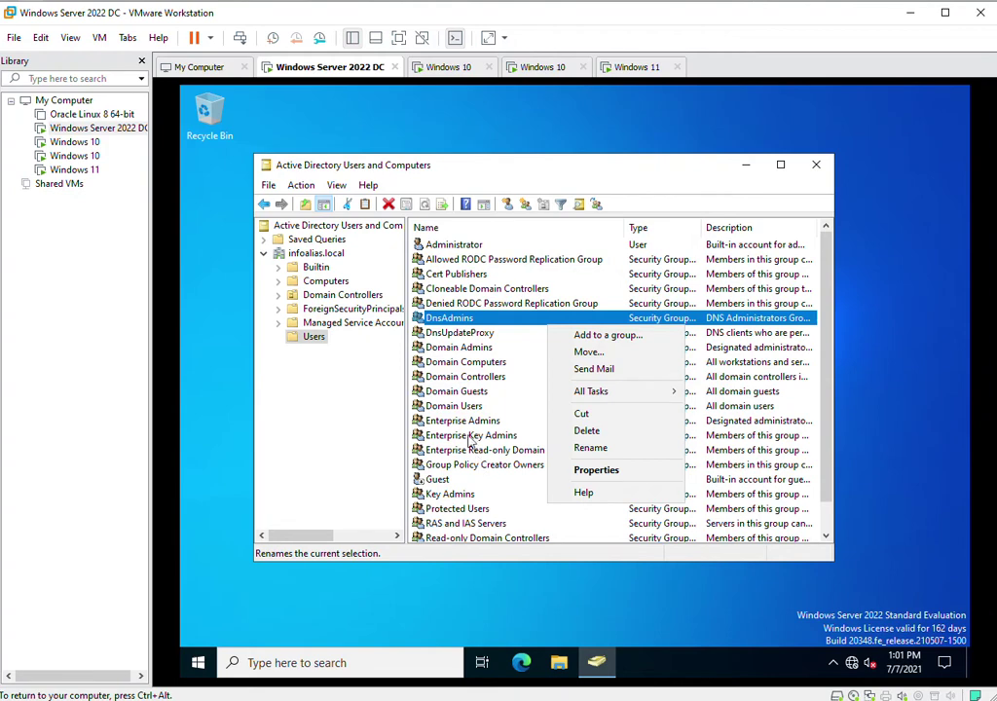
pyautogui.click(314, 341)
pyautogui.rightClick(313, 337)
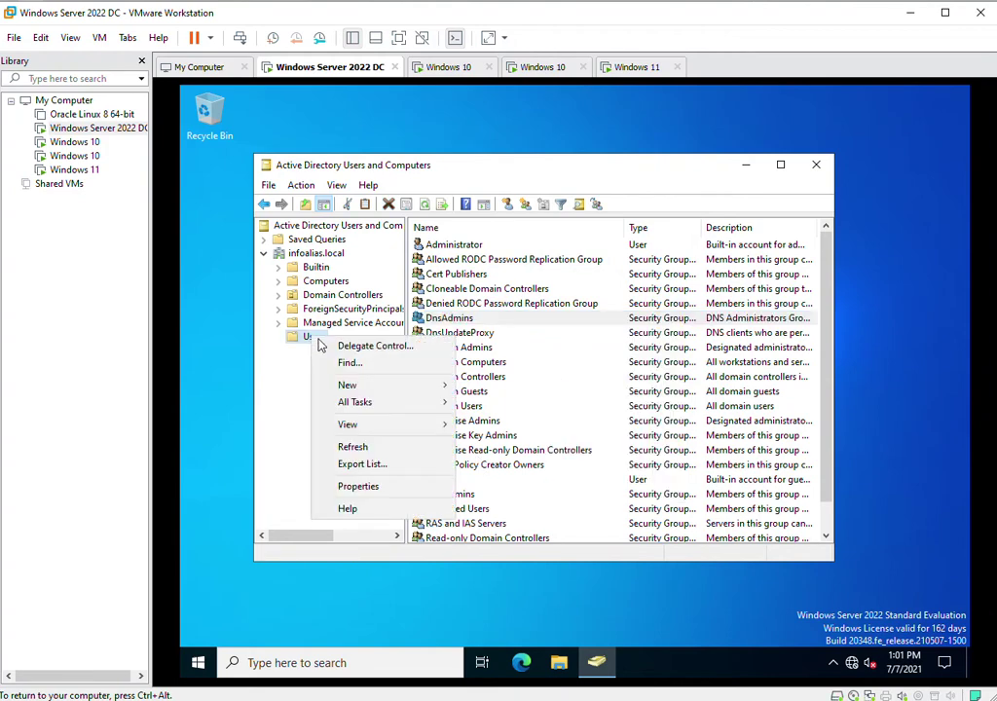
pyautogui.moveTo(362, 389)
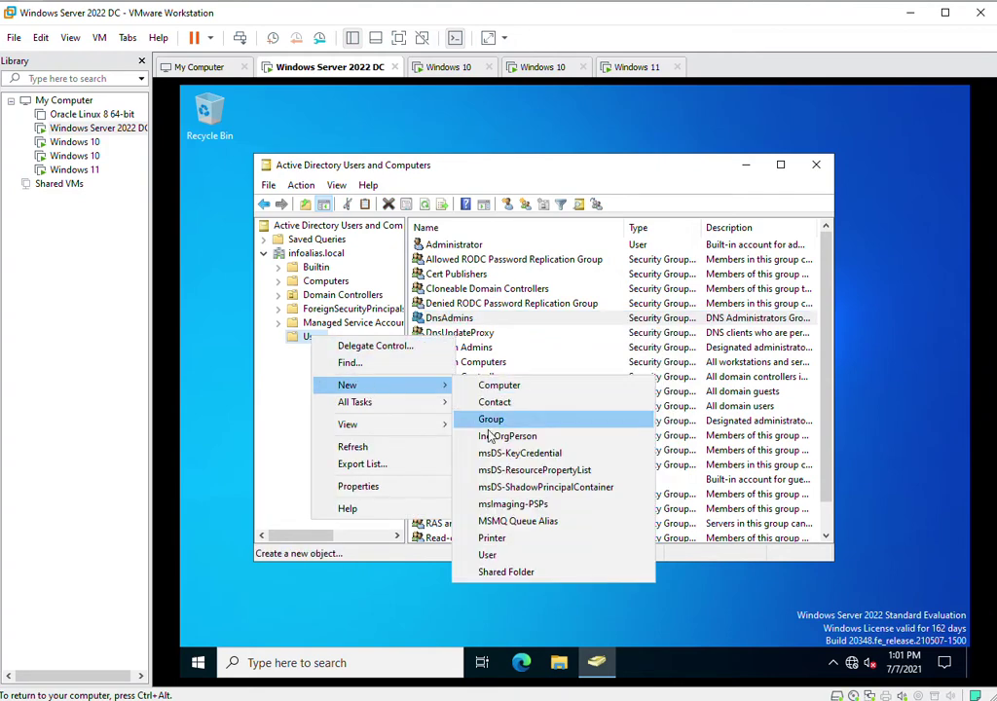
pyautogui.click(489, 555)
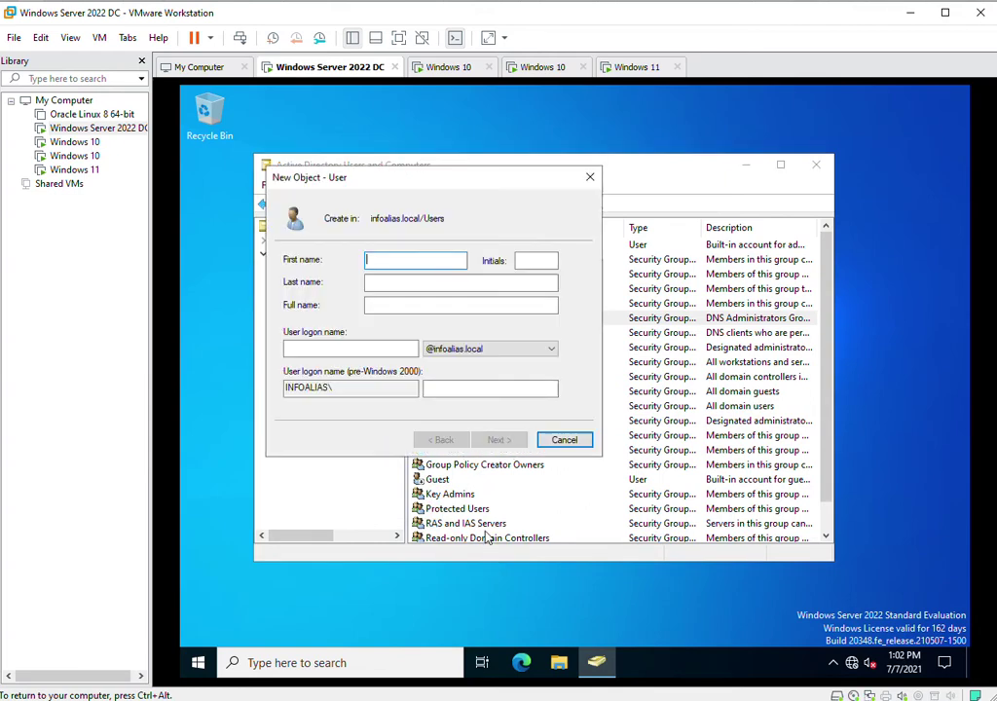
# Enter test01 as the user's name and terst01 as the logon name.
pyautogui.write('test01')
pyautogui.click(312, 348)
pyautogui.write('terst01')
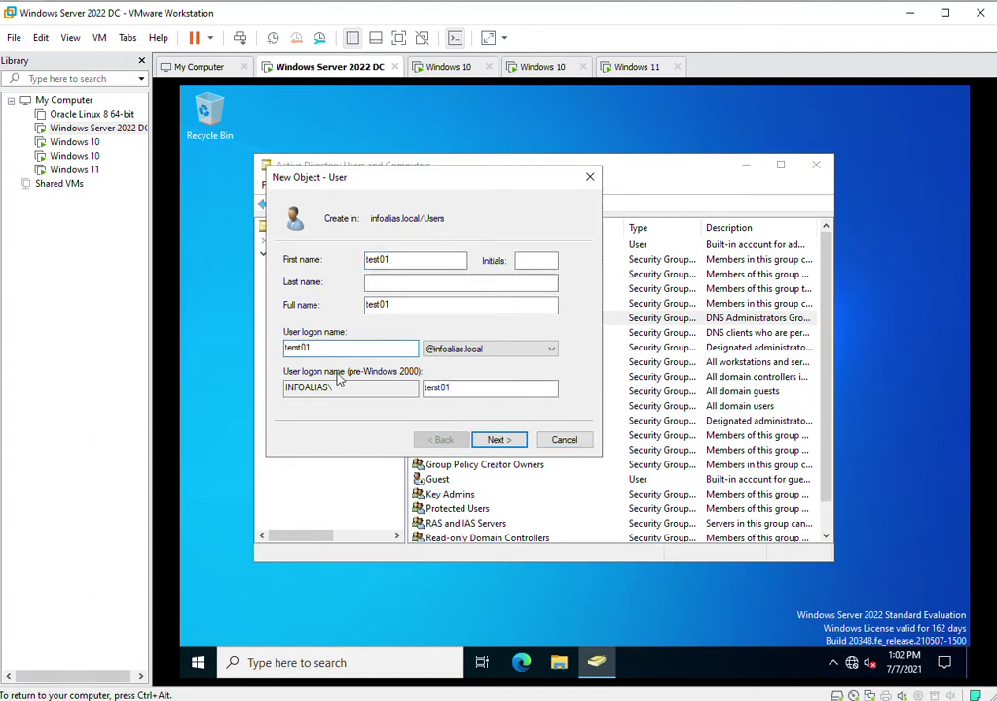
pyautogui.click(499, 440)
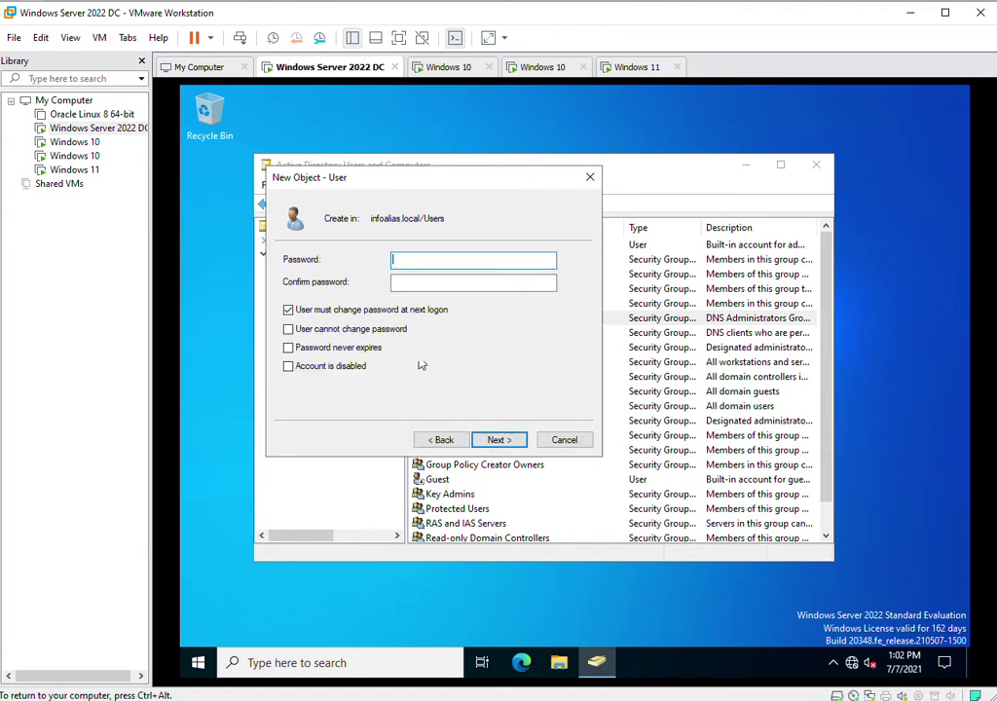
# Set the password with no forced change at next logon, finish the user, close the console.
pyautogui.click(289, 309)
pyautogui.click(416, 261)
pyautogui.write('••••••••••')
pyautogui.click(394, 282)
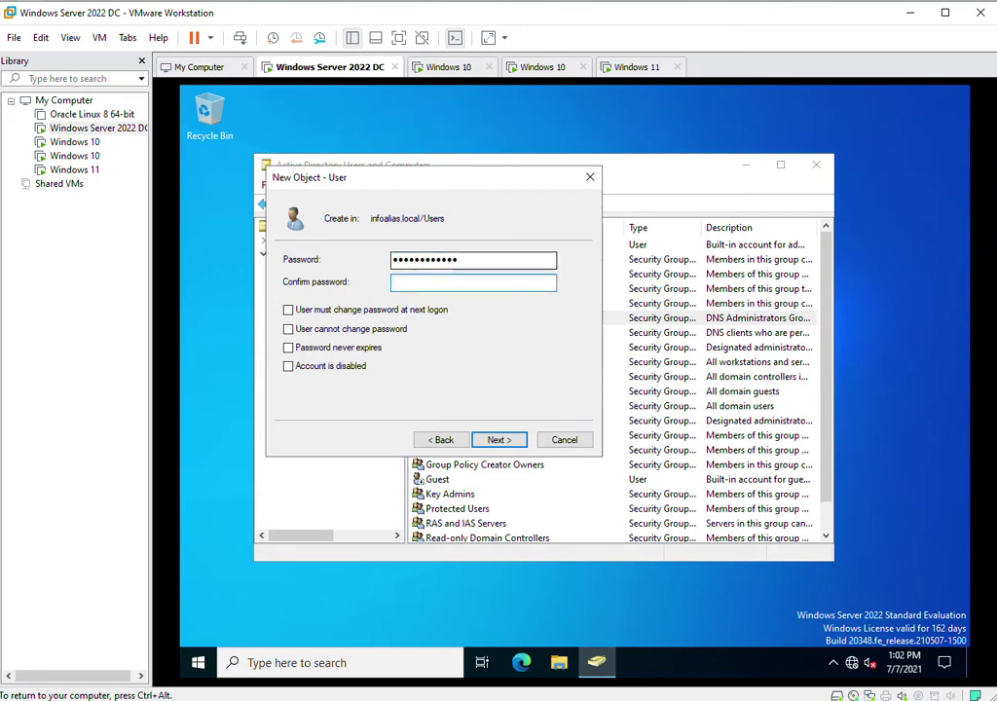
pyautogui.write('•••••••••••')
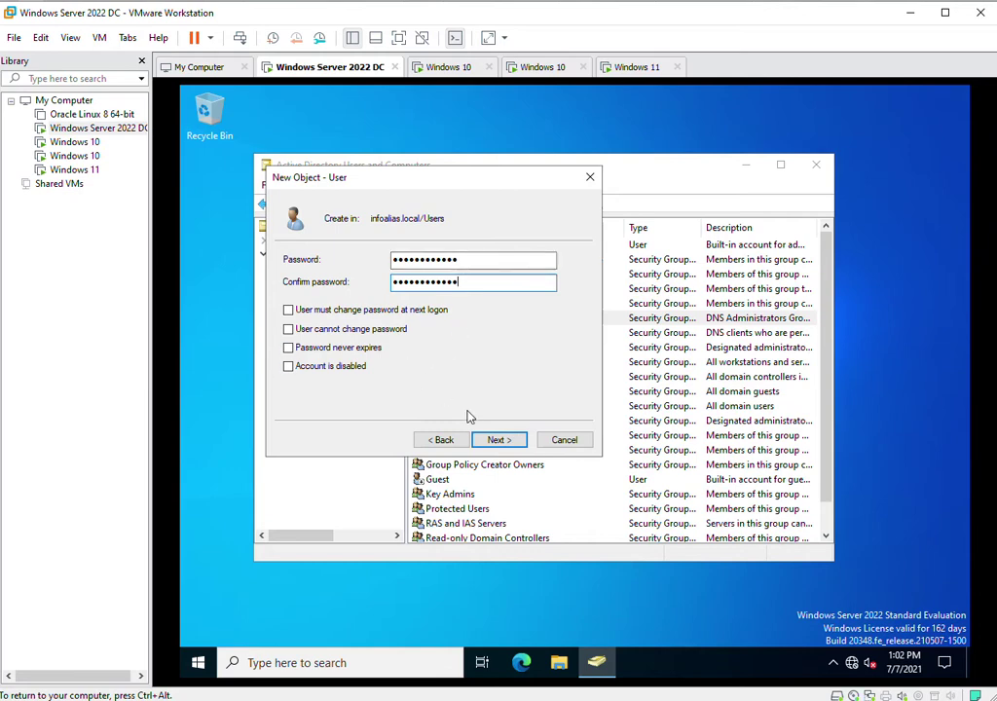
pyautogui.click(494, 440)
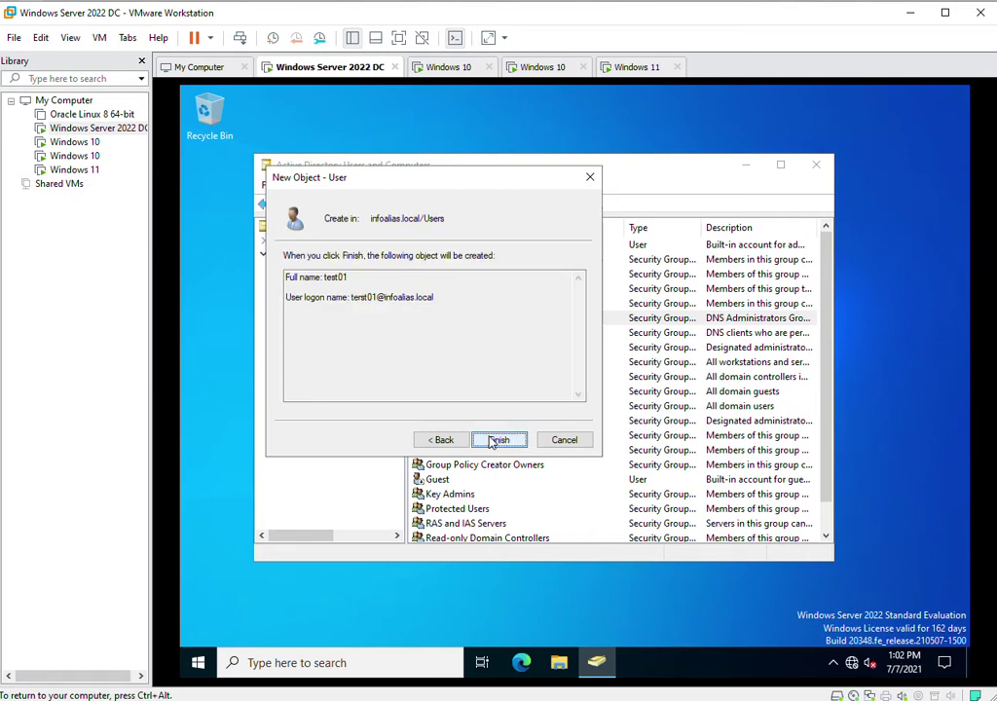
pyautogui.click(494, 441)
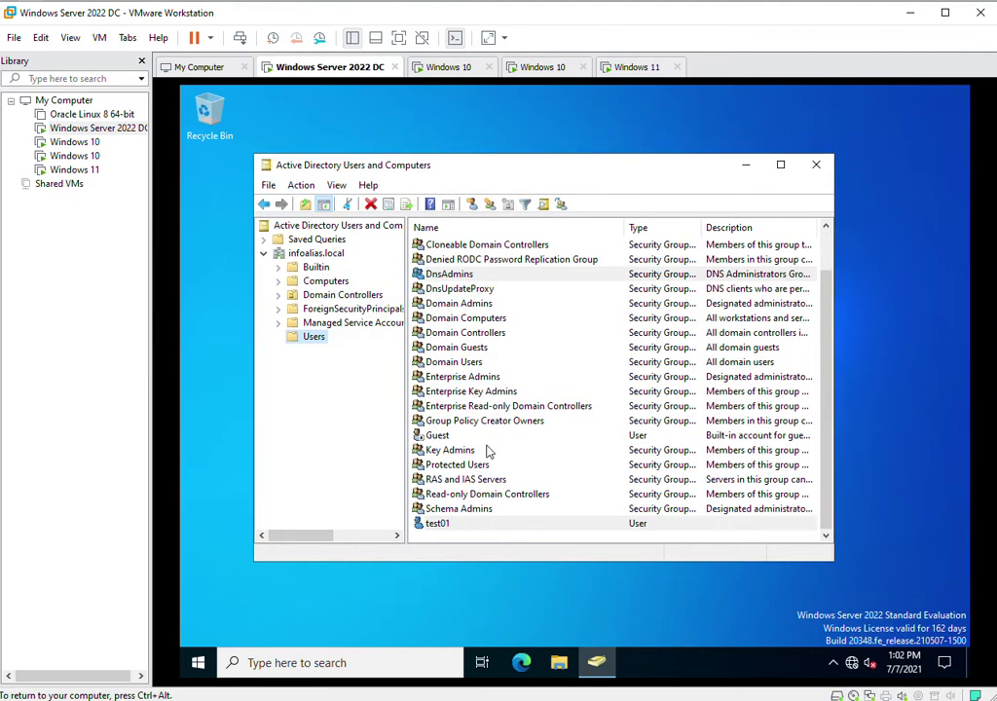
pyautogui.click(818, 166)
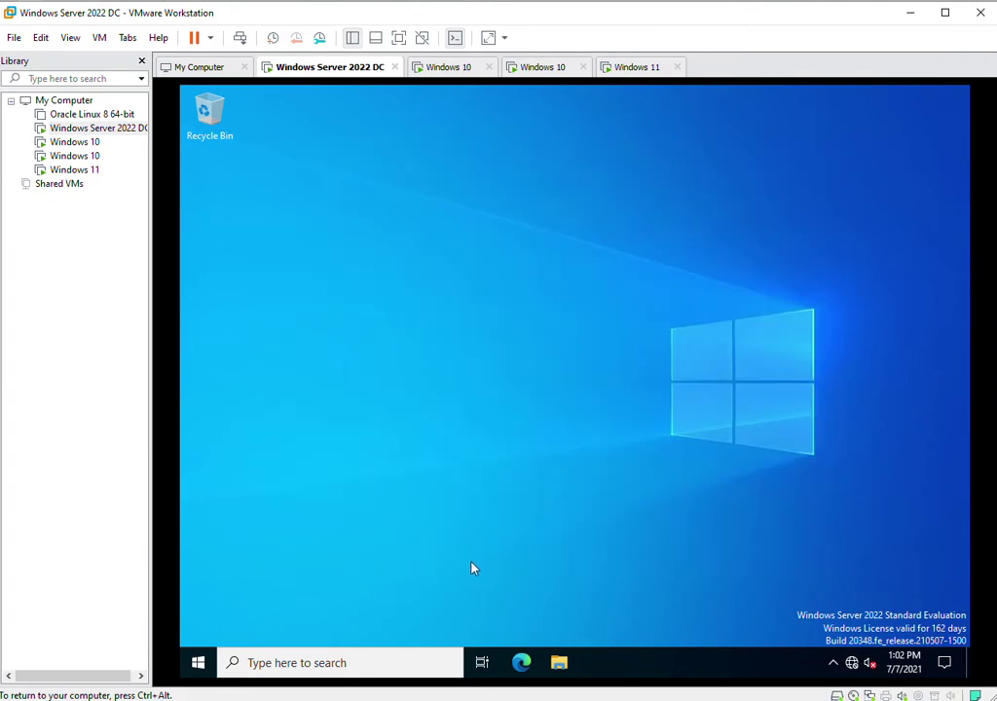
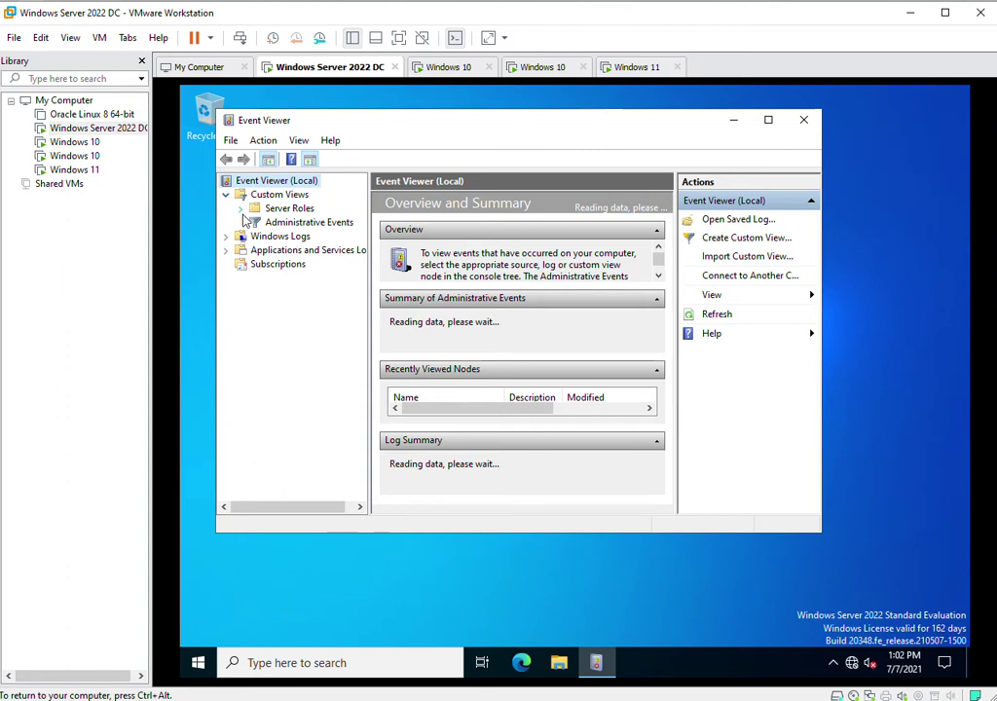
# Maximize Event Viewer and open the Windows Logs Security log, showing 148,321 events.
pyautogui.click(241, 210)
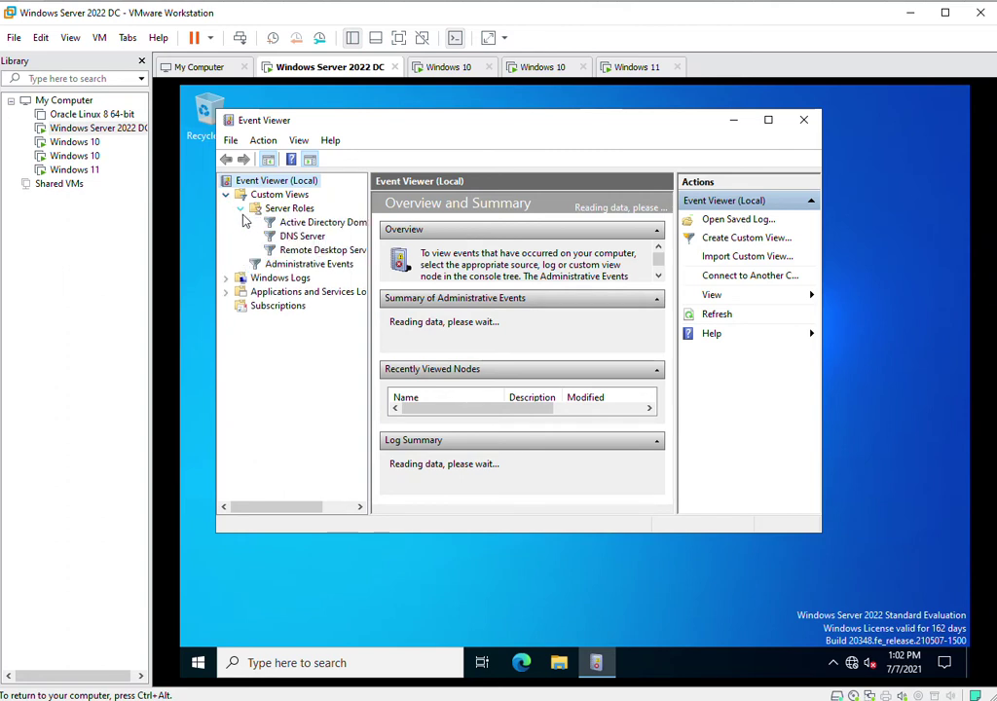
pyautogui.click(255, 265)
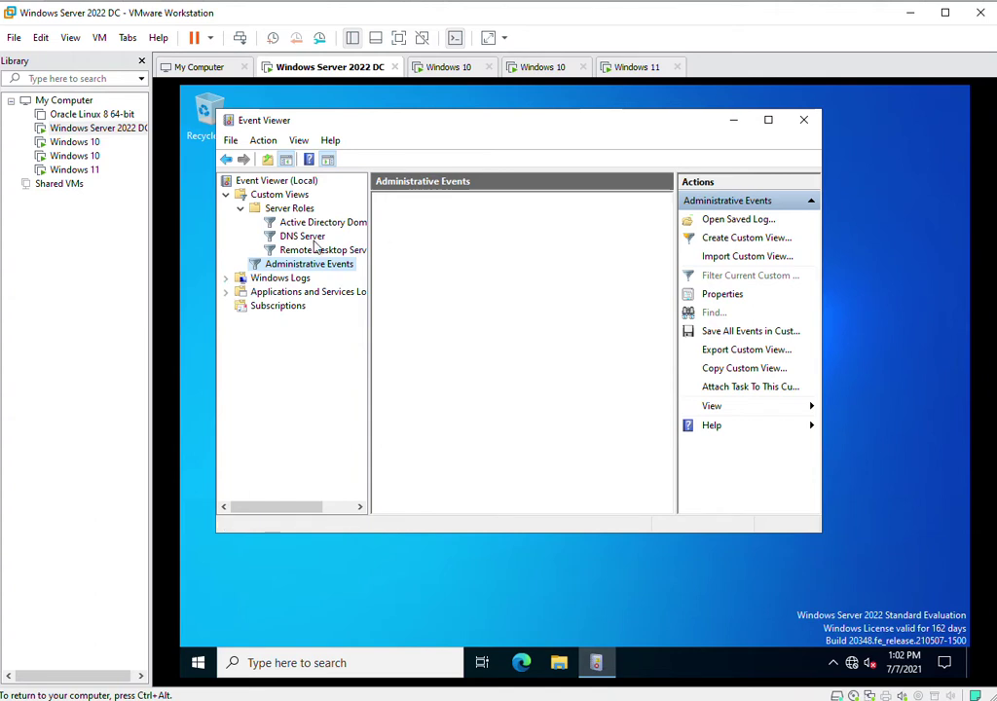
pyautogui.click(768, 121)
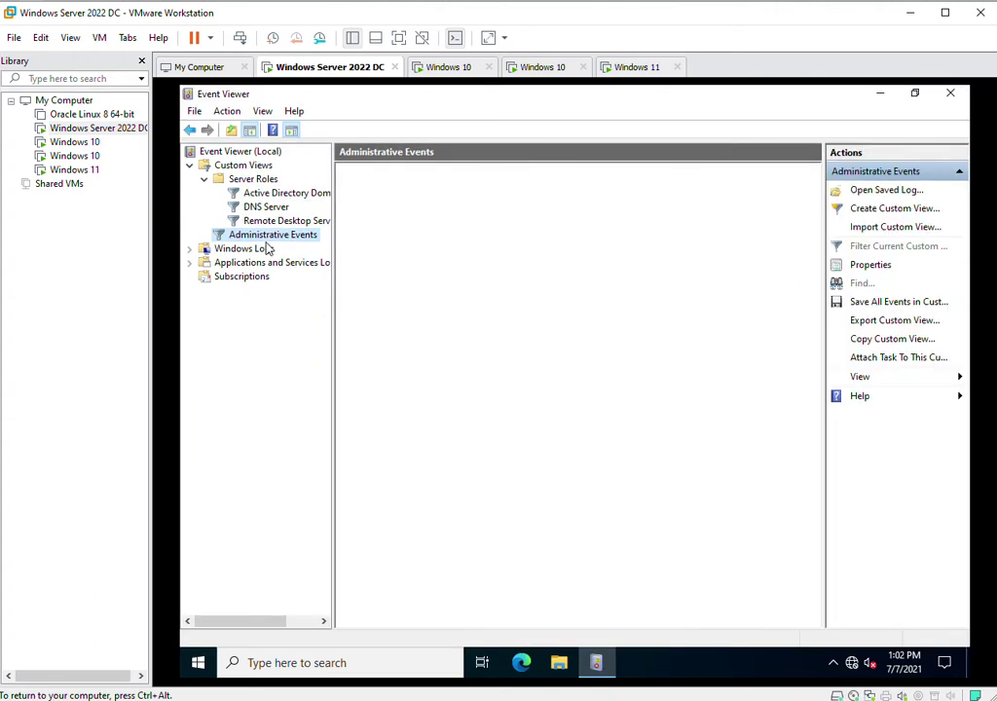
pyautogui.click(191, 250)
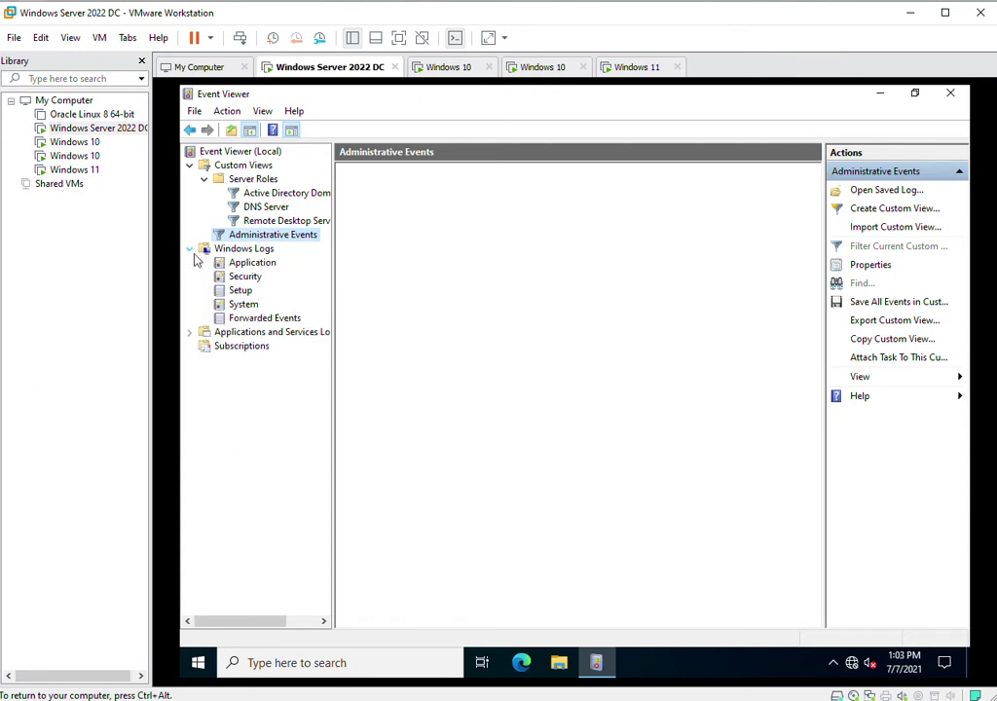
pyautogui.click(239, 277)
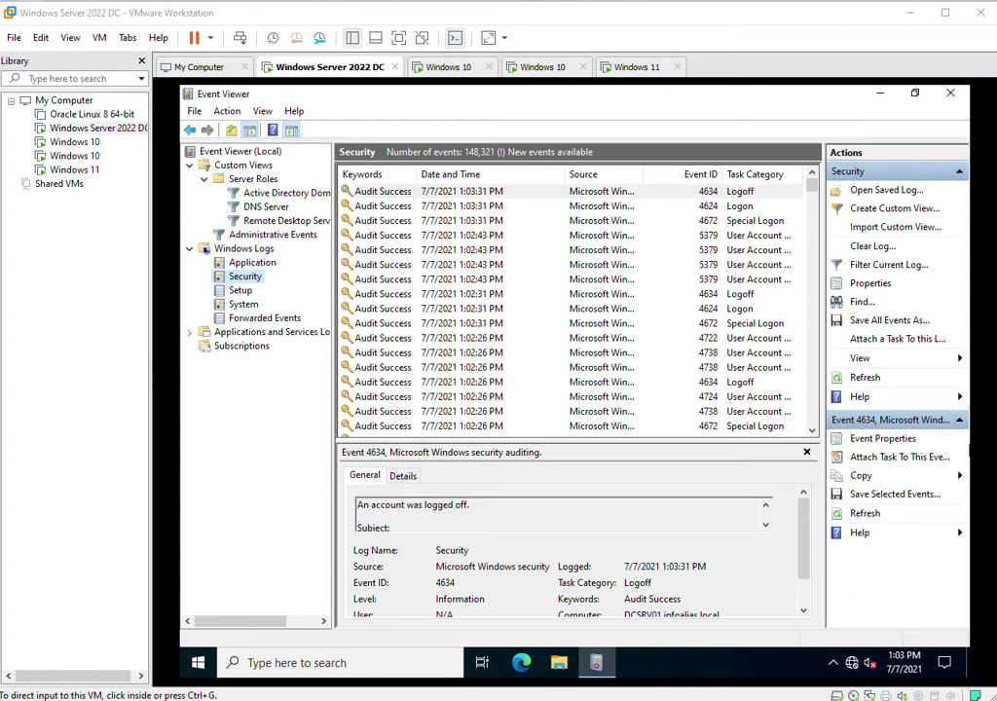
# Review the properties of event 5379, the Credential Manager Enumerate Credentials read.
pyautogui.click(467, 235)
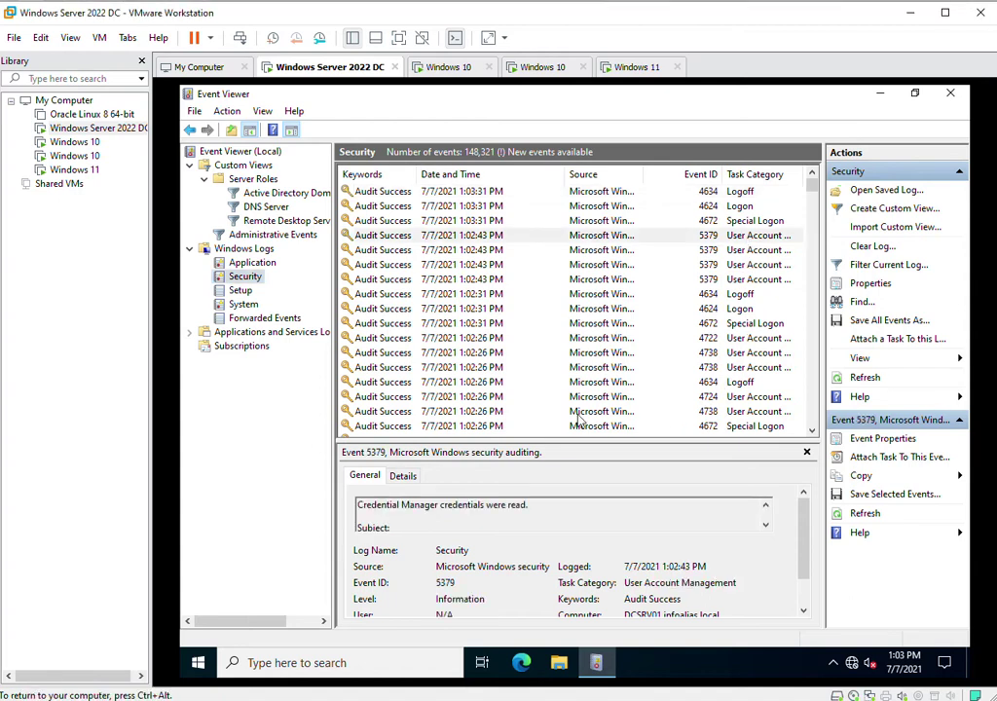
pyautogui.doubleClick(735, 249)
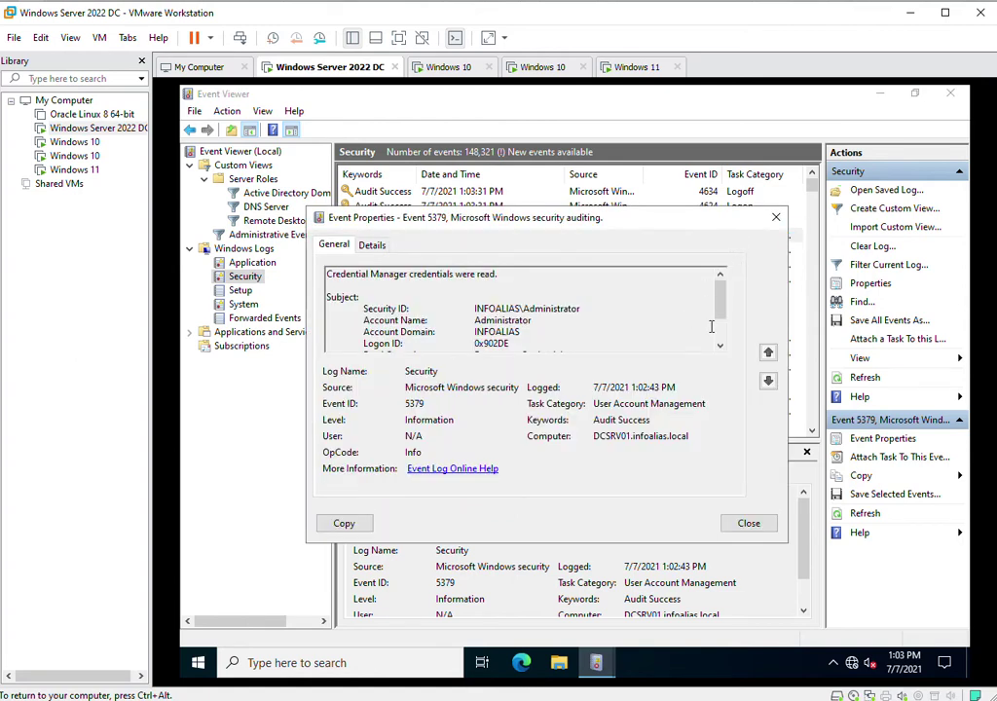
pyautogui.moveTo(721, 307)
pyautogui.mouseDown()
pyautogui.moveTo(721, 331)
pyautogui.moveTo(721, 290)
pyautogui.mouseUp()
pyautogui.click(750, 526)
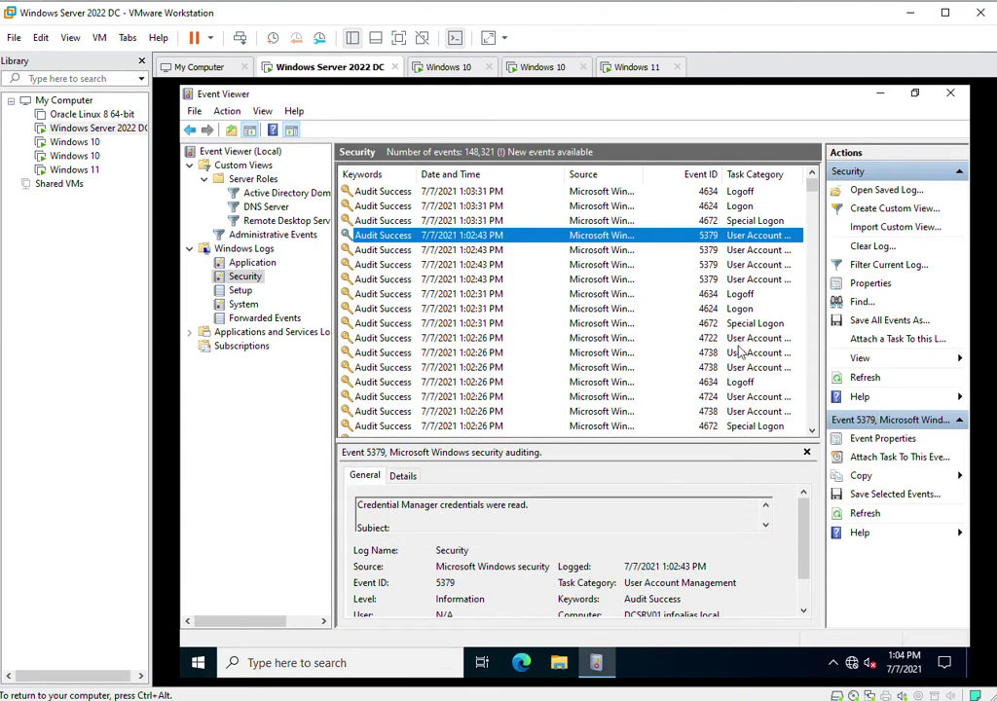
pyautogui.doubleClick(743, 270)
pyautogui.moveTo(619, 216); pyautogui.dragTo(616, 245)
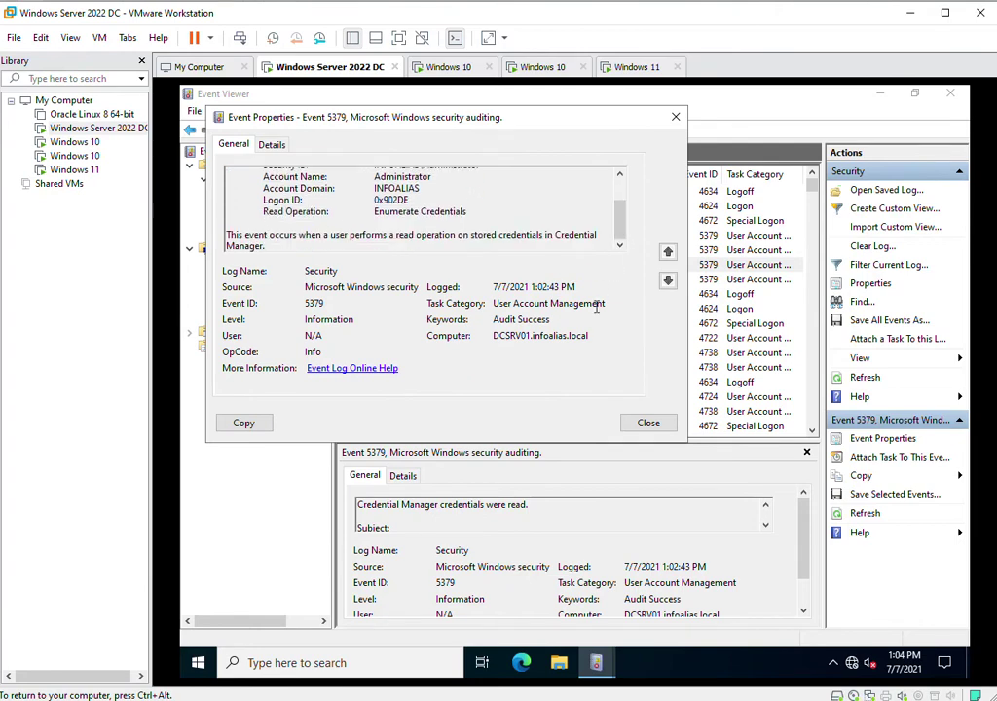
pyautogui.click(648, 423)
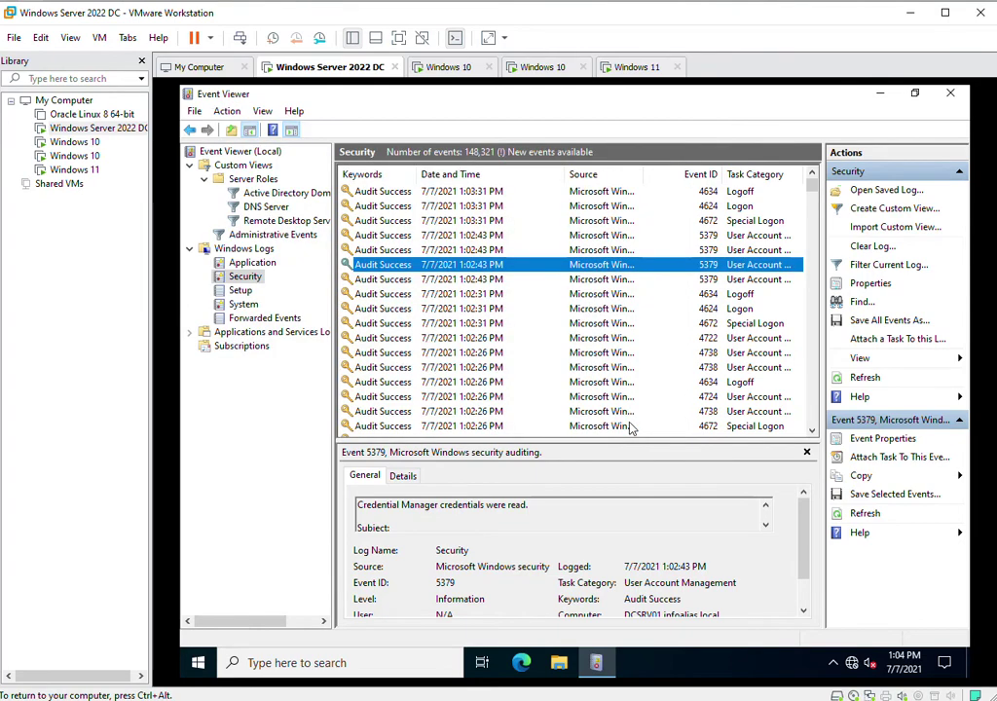
pyautogui.doubleClick(739, 281)
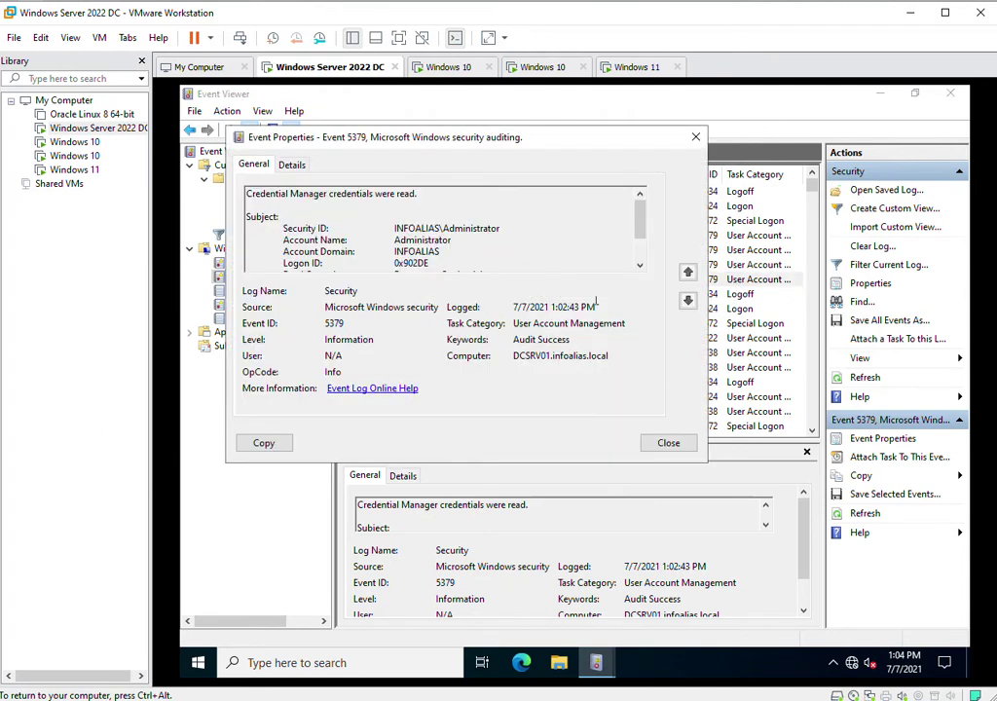
pyautogui.scroll(-2, 640, 248)
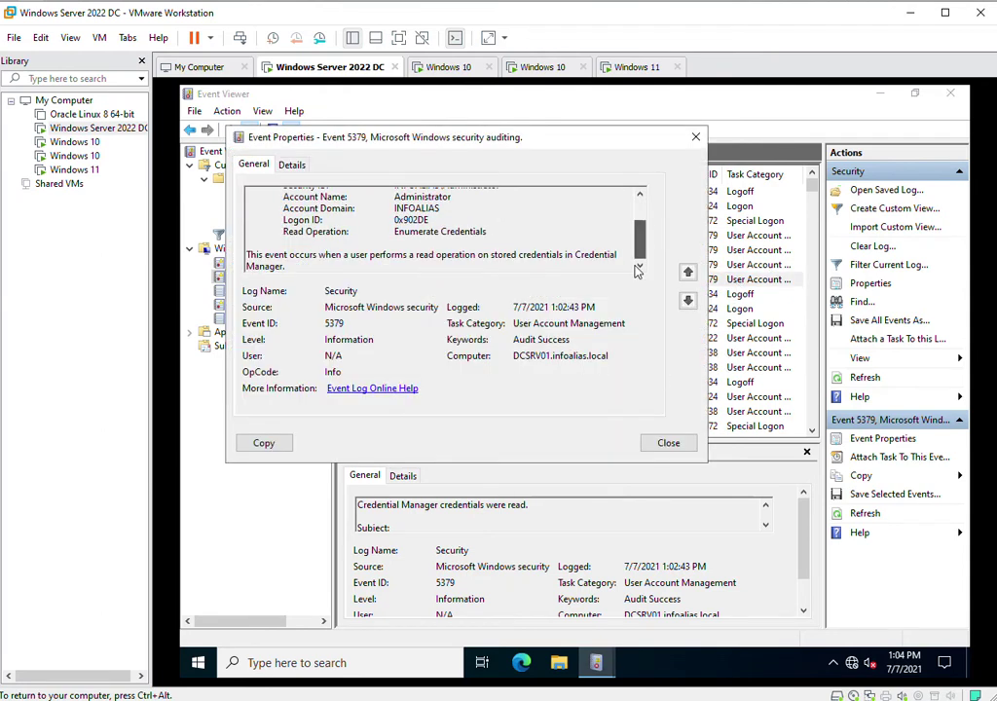
pyautogui.click(644, 444)
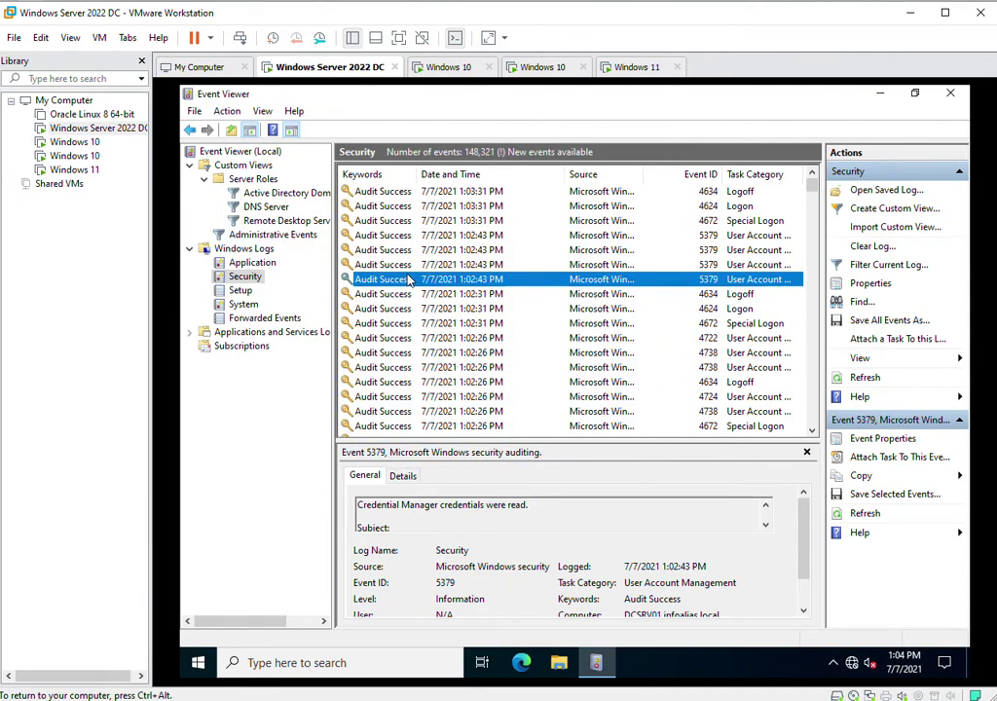
# Compare the 4672 Special Logon and 5379 events, then bring up the Start quick-access menu.
pyautogui.scroll(-1, 663, 363)
pyautogui.scroll(1, 672, 422)
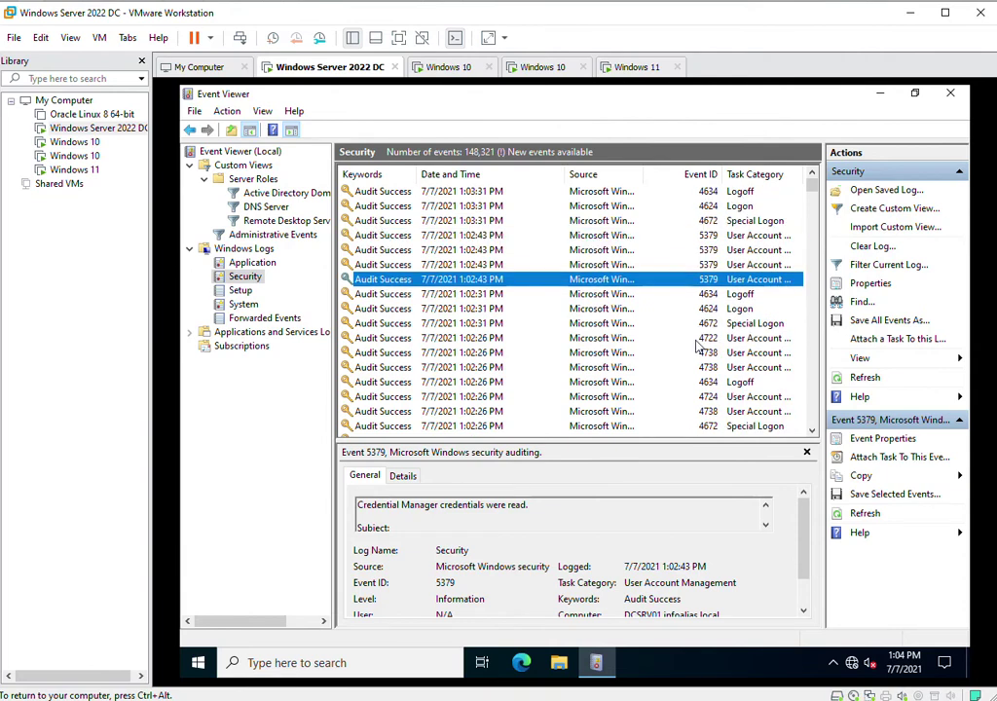
pyautogui.click(755, 221)
pyautogui.click(743, 237)
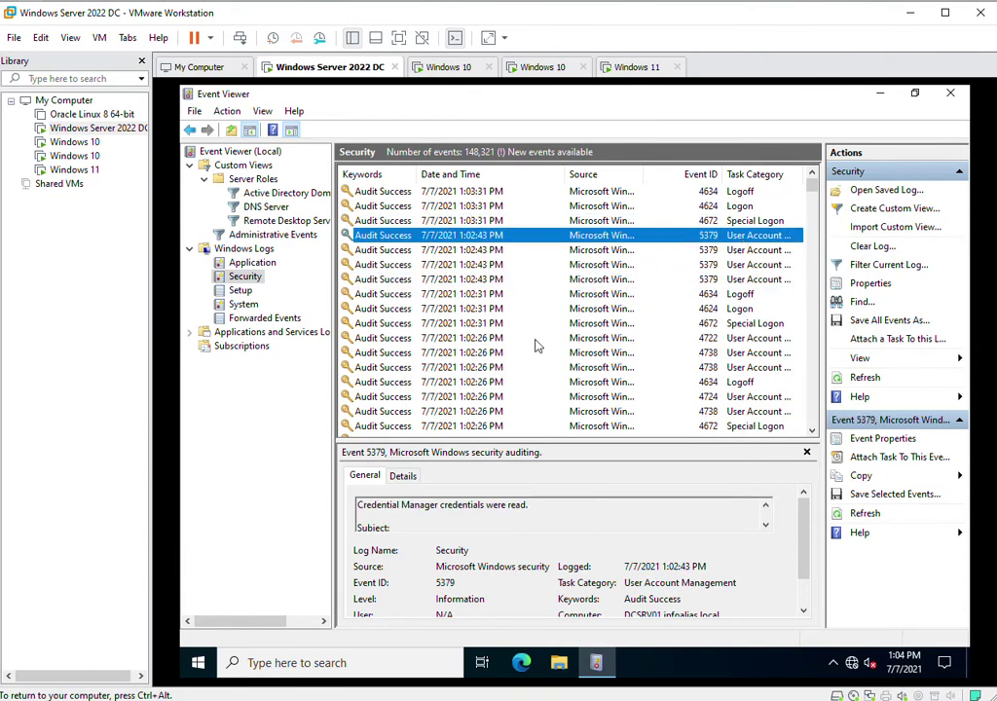
pyautogui.scroll(-3, 467, 516)
pyautogui.scroll(3, 472, 526)
pyautogui.scroll(-3, 471, 529)
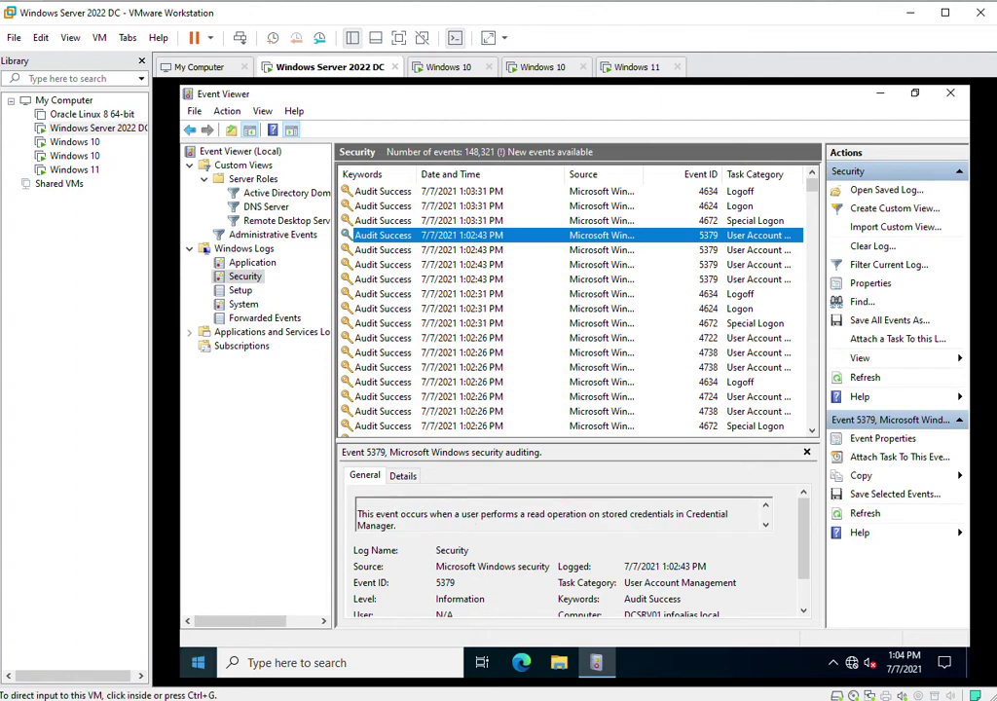
pyautogui.rightClick(200, 662)
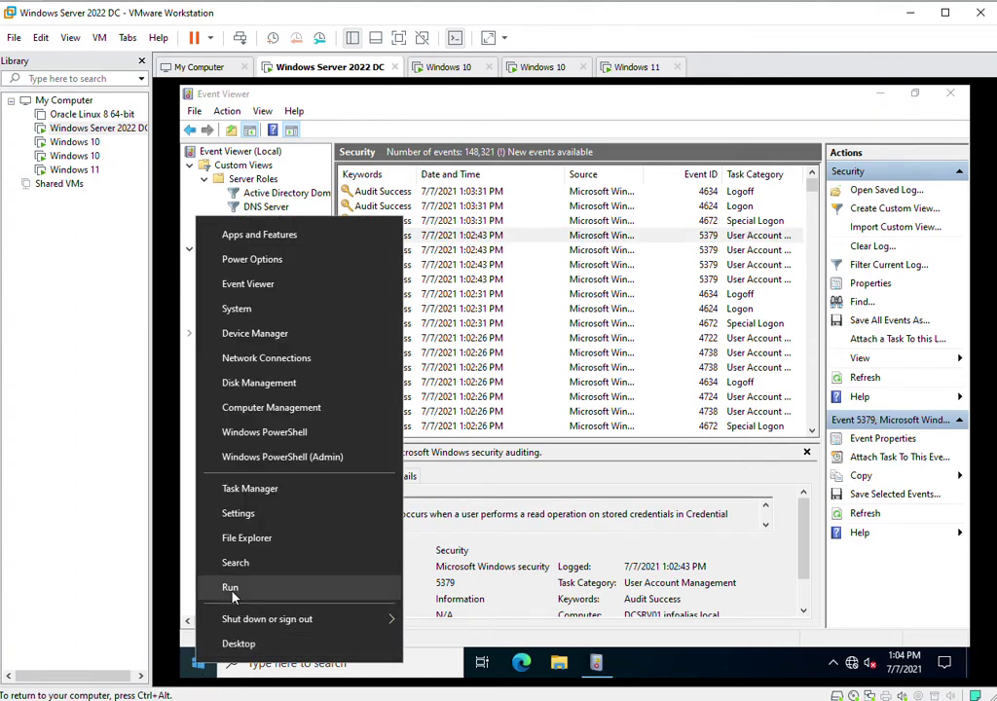
# Run gpupdate /force from the Run dialog to force a Group Policy refresh.
pyautogui.click(234, 587)
pyautogui.write('g')
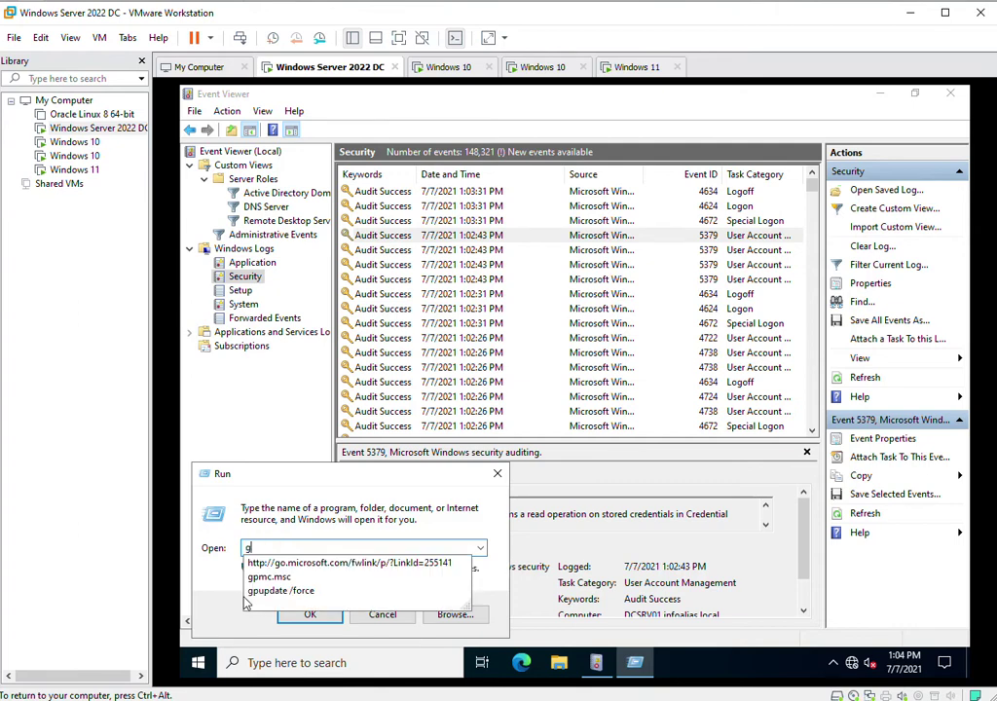
pyautogui.write('pupdate')
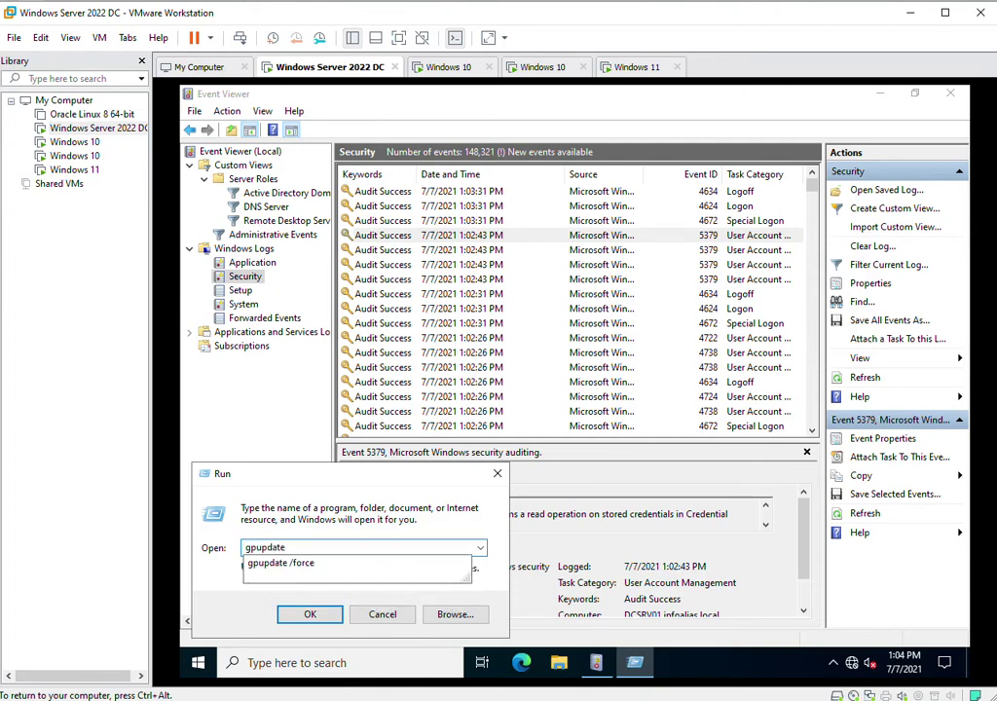
pyautogui.write(' /force')
pyautogui.press('Return')
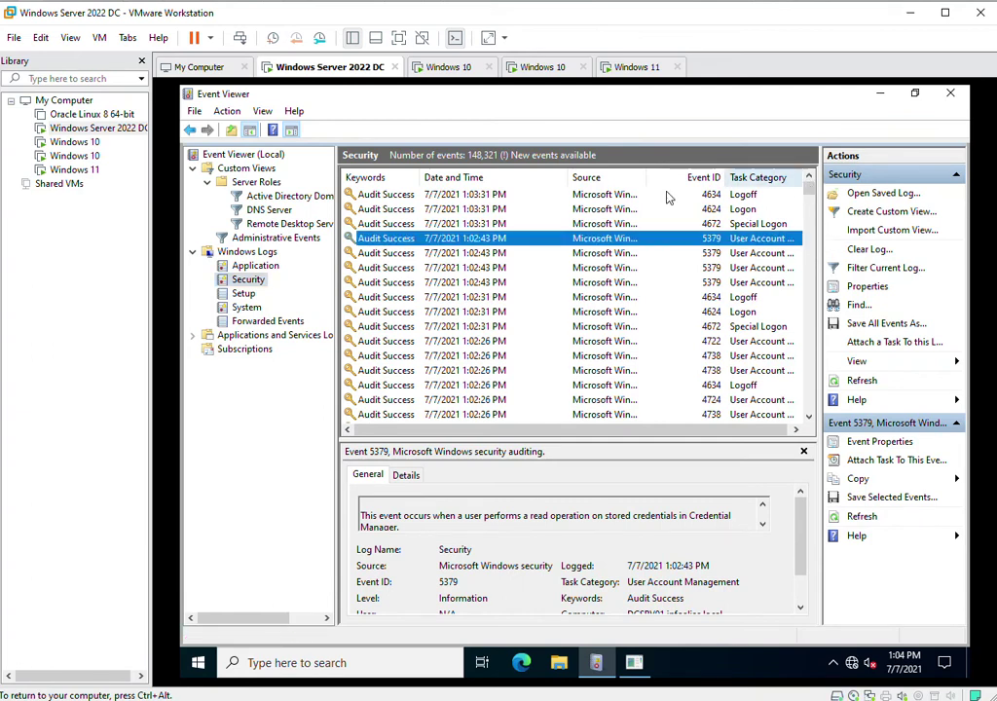
pyautogui.click(265, 240)
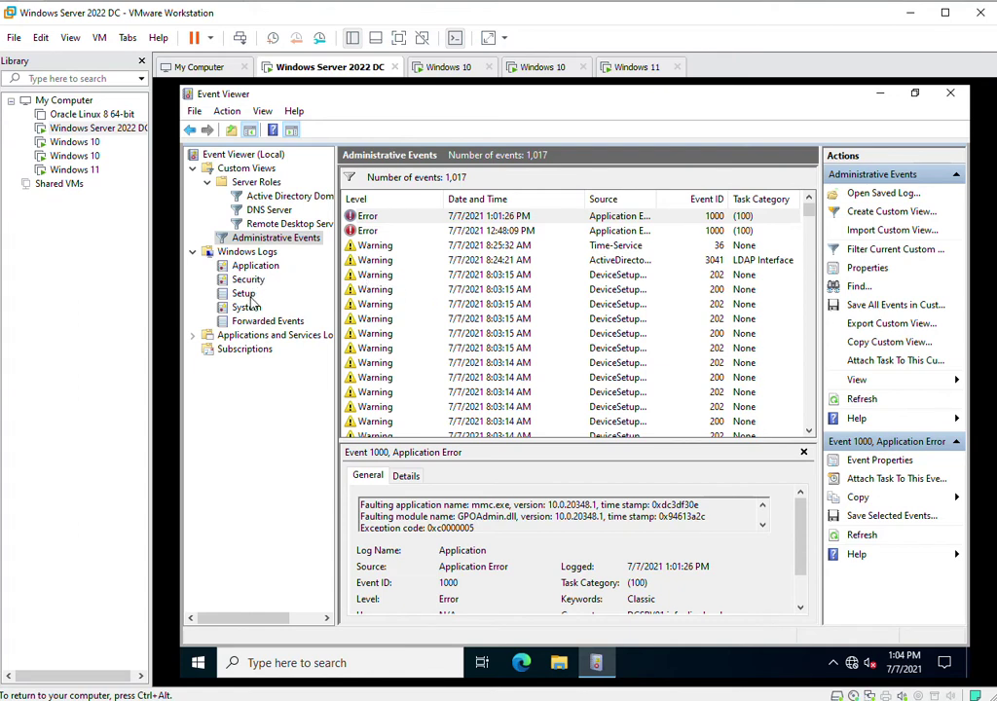
# Reload the Security log (148,350 events) and read the 4719 audit policy change details.
pyautogui.click(244, 293)
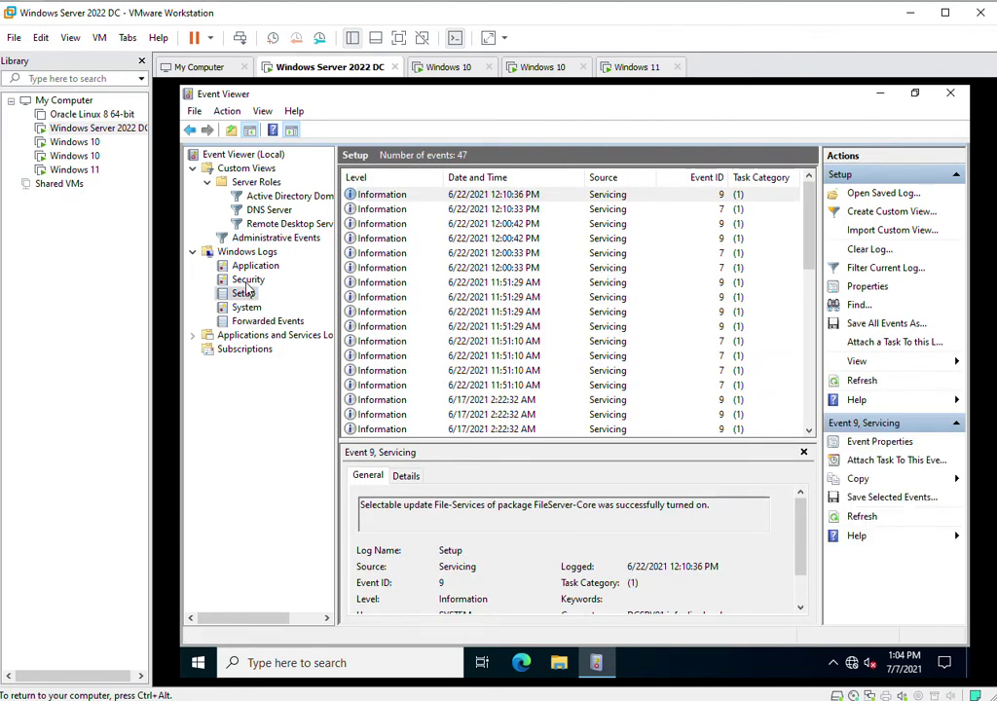
pyautogui.click(247, 279)
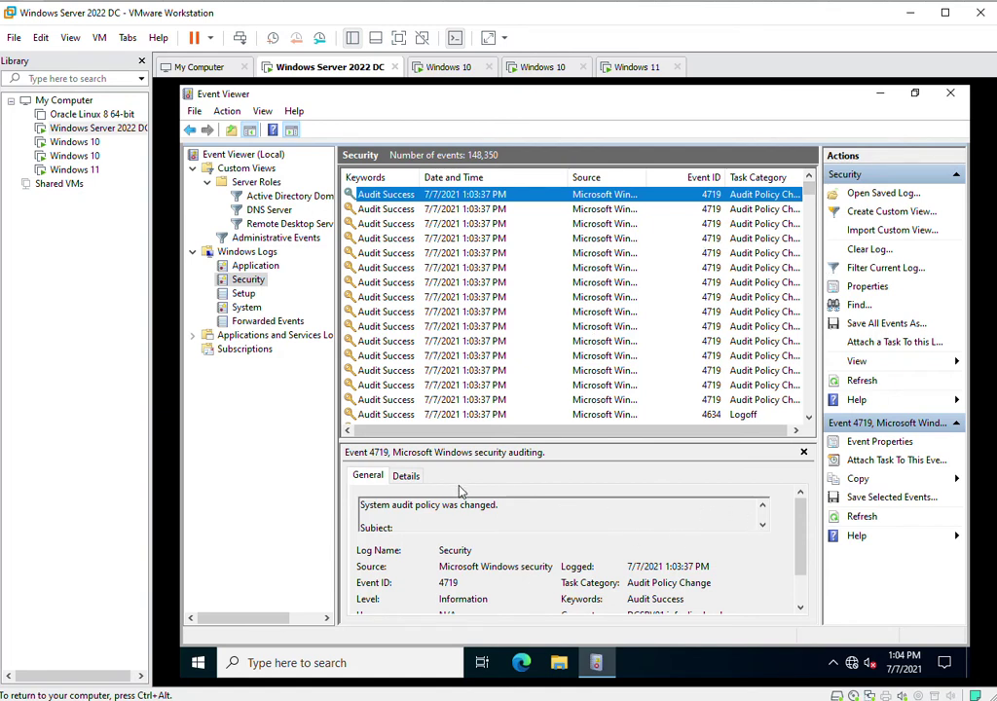
pyautogui.click(762, 525)
pyautogui.click(762, 524)
pyautogui.click(762, 524)
pyautogui.click(762, 524)
pyautogui.click(762, 524)
pyautogui.click(762, 525)
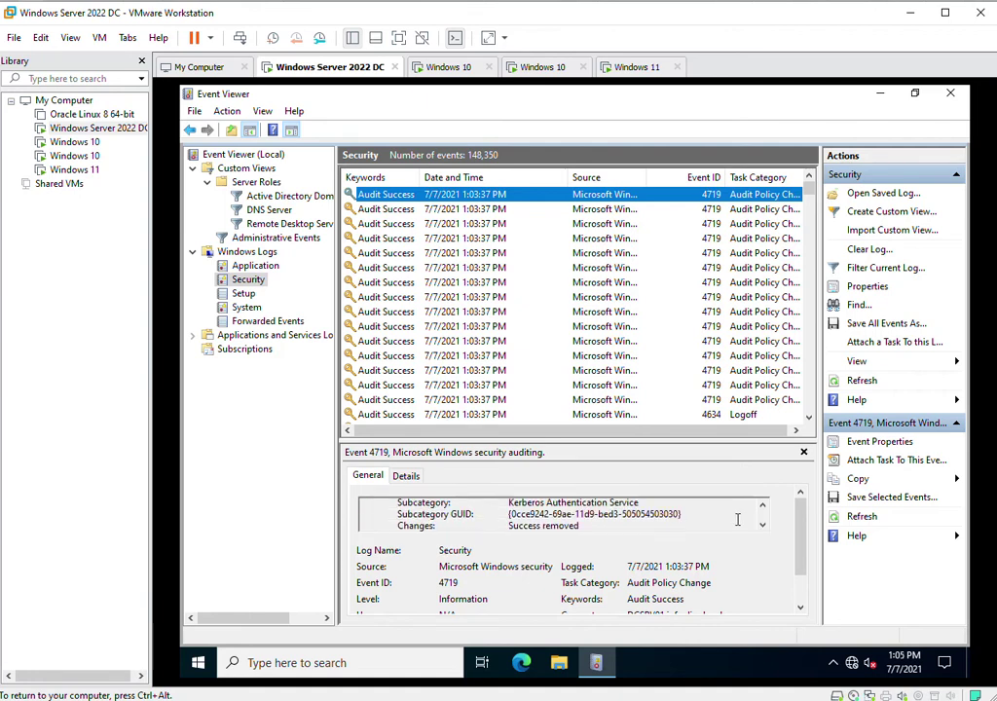
# Select the next 4719 audit policy change event, then go to the Start button.
pyautogui.scroll(-5, 536, 334)
pyautogui.scroll(3, 569, 332)
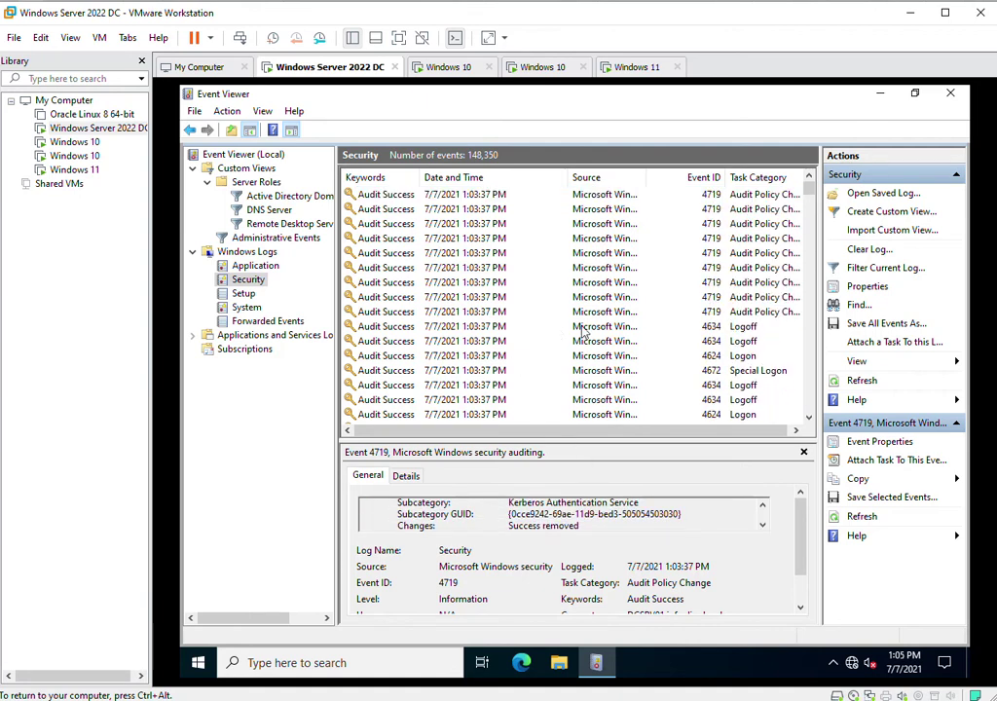
pyautogui.scroll(2, 672, 343)
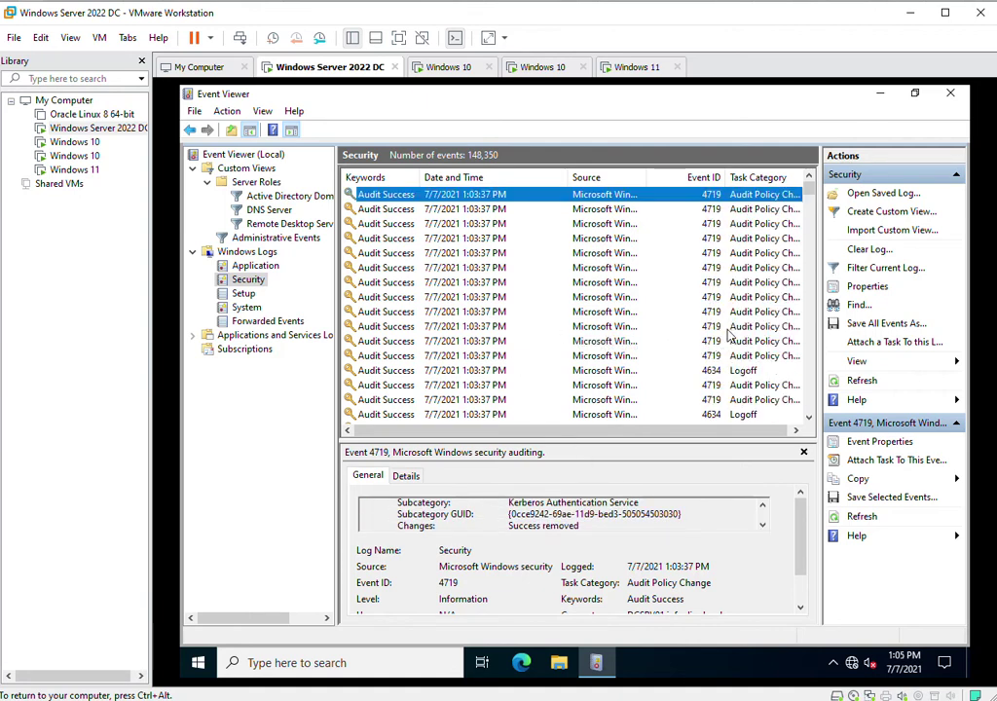
pyautogui.click(710, 210)
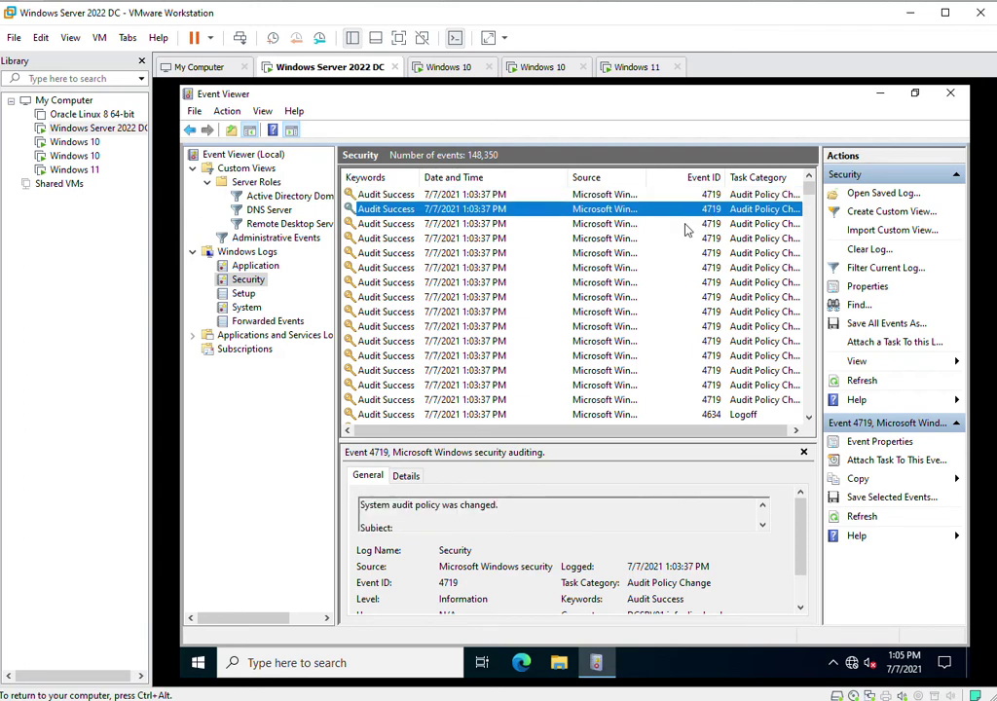
pyautogui.click(197, 662)
# Launch dsa from the Run dialog to open Active Directory Users and Computers.
pyautogui.rightClick(197, 662)
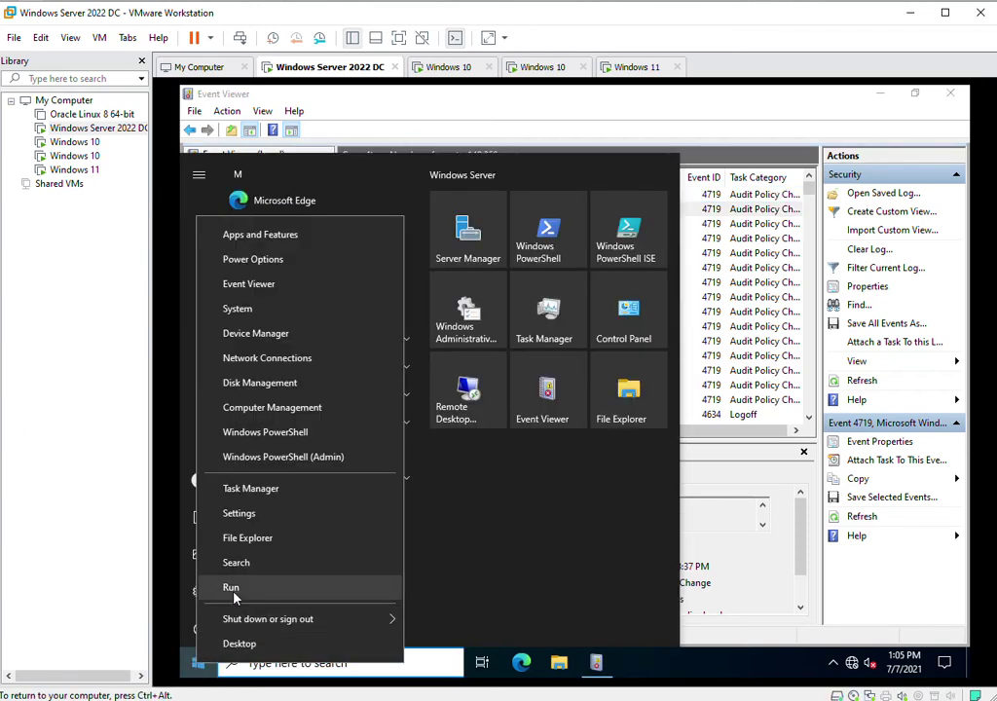
pyautogui.click(233, 592)
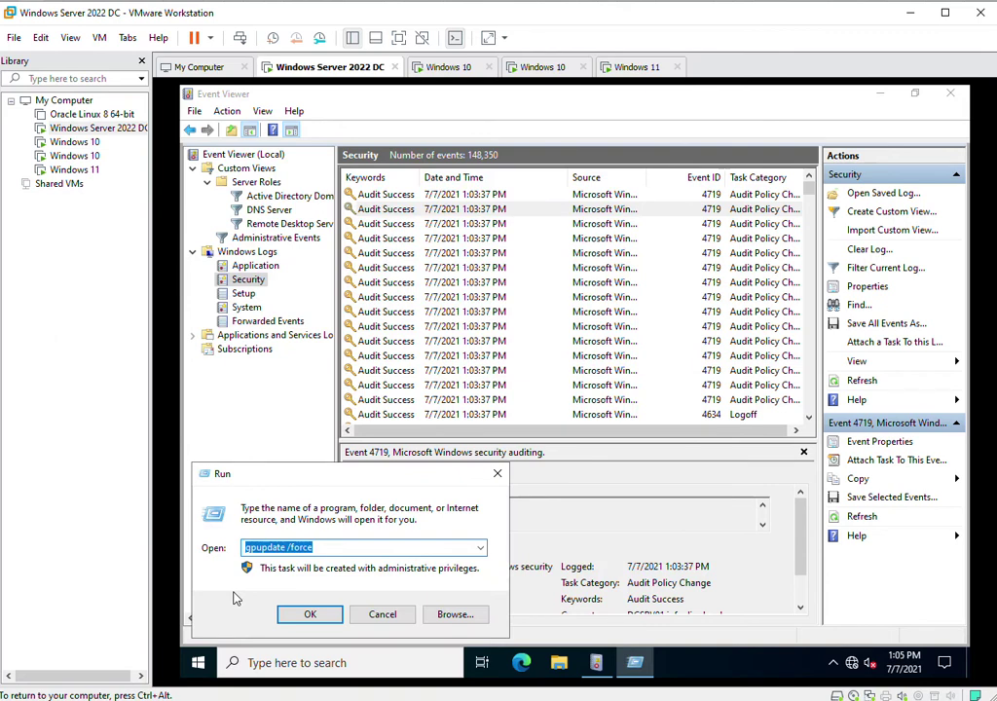
pyautogui.write('dsa.msc')
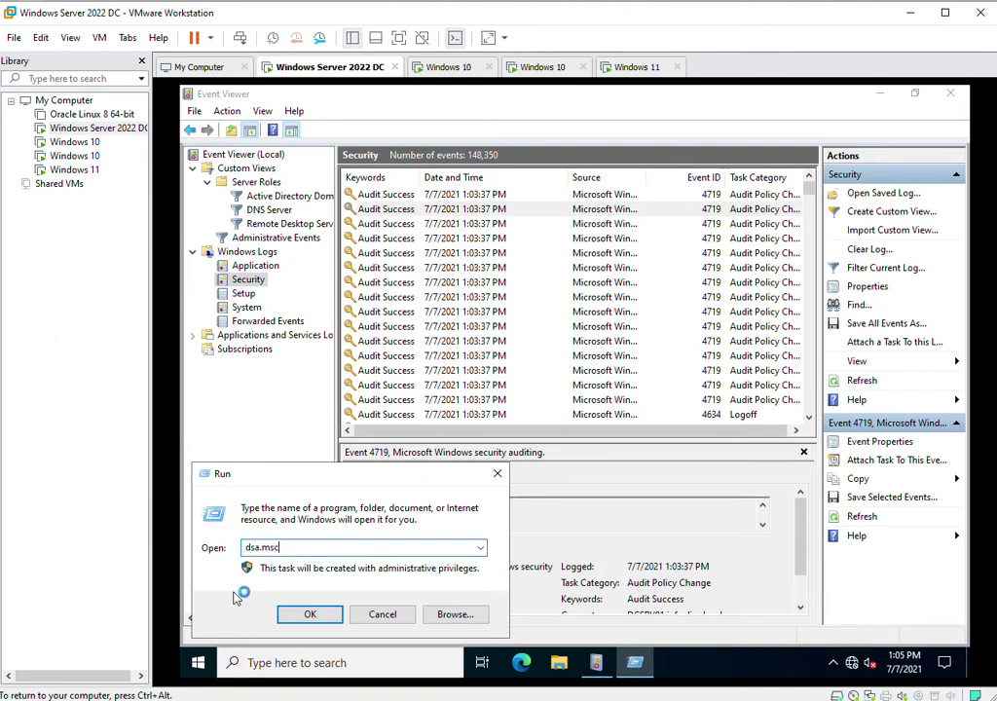
pyautogui.press('Return')
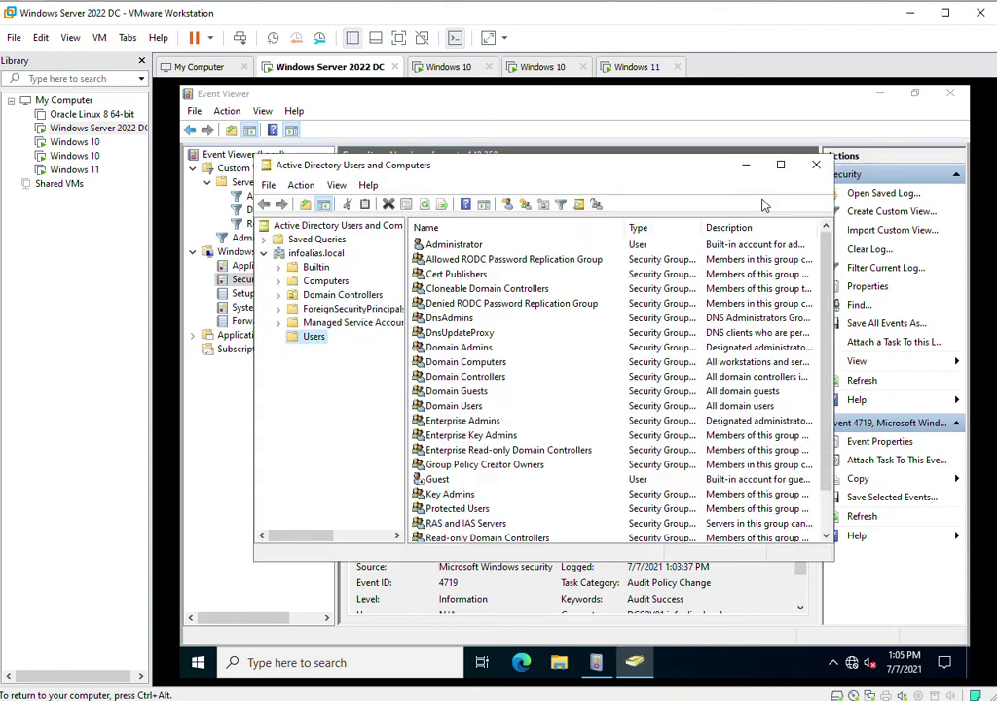
# Start a new user in Users with name 'test' and logon name test02.
pyautogui.rightClick(311, 337)
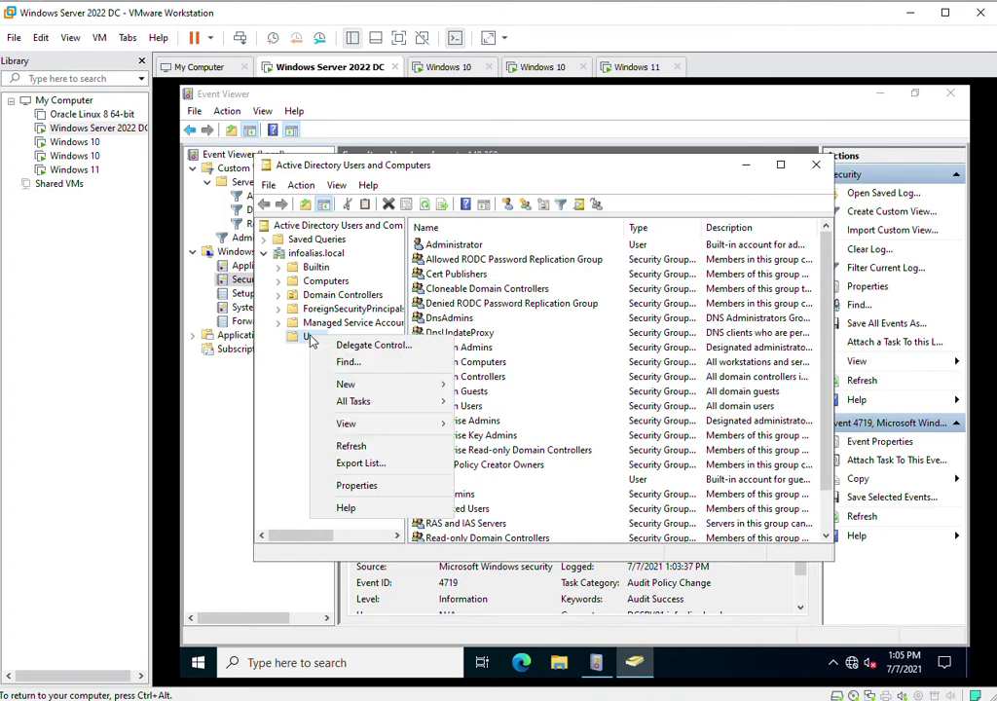
pyautogui.click(348, 385)
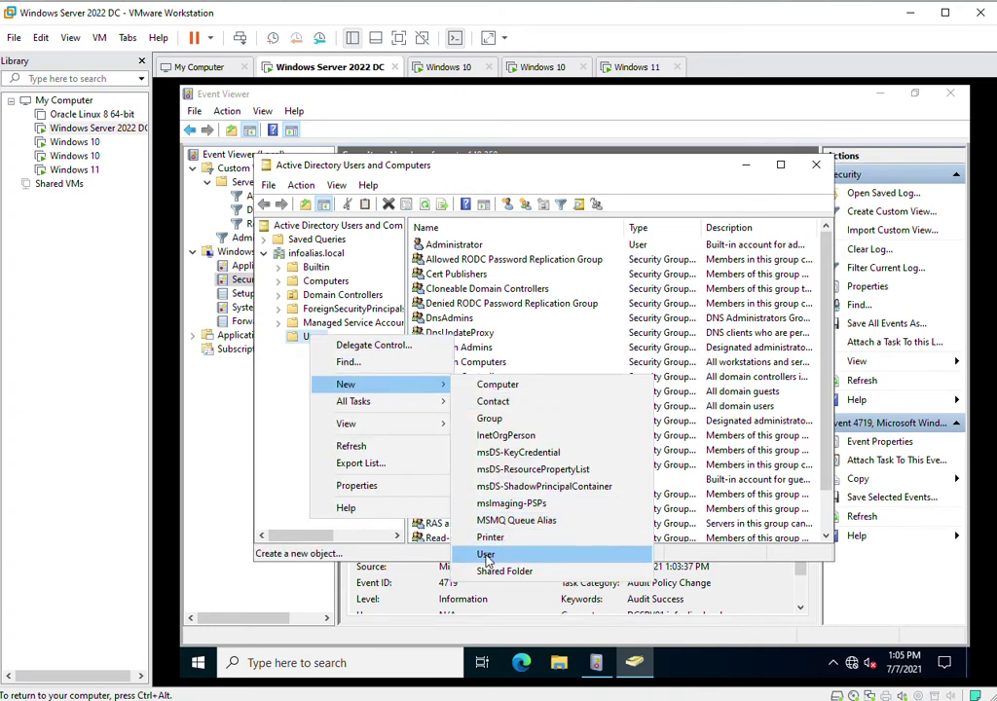
pyautogui.click(487, 552)
pyautogui.write('test')
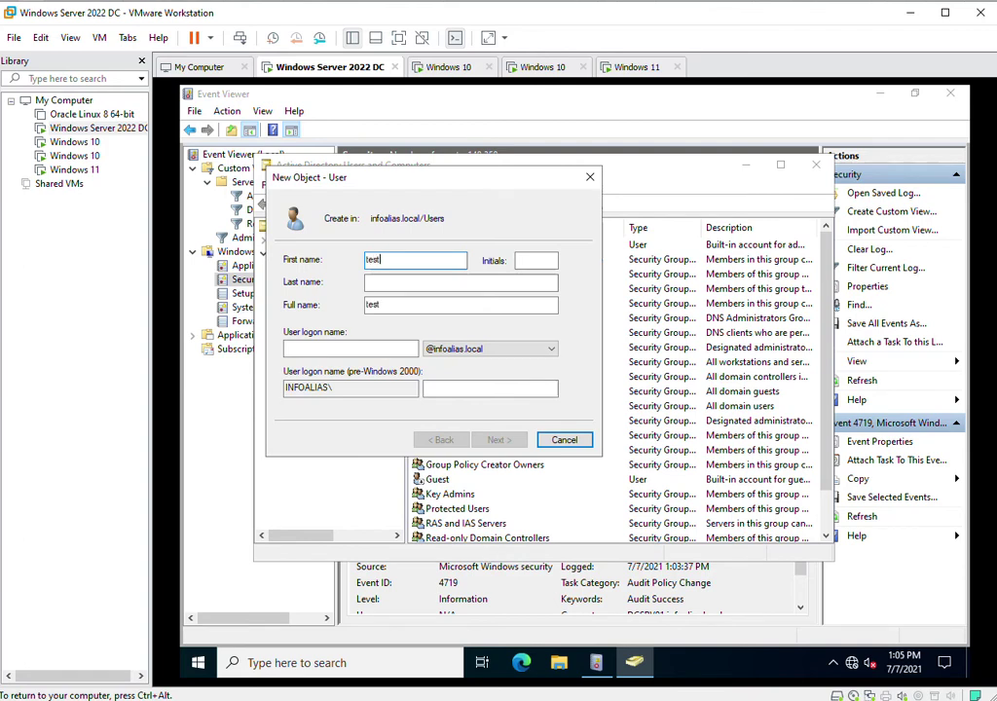
pyautogui.press('Tab')
pyautogui.press('Tab')
pyautogui.press('Tab')
pyautogui.press('Tab')
pyautogui.write('test02')
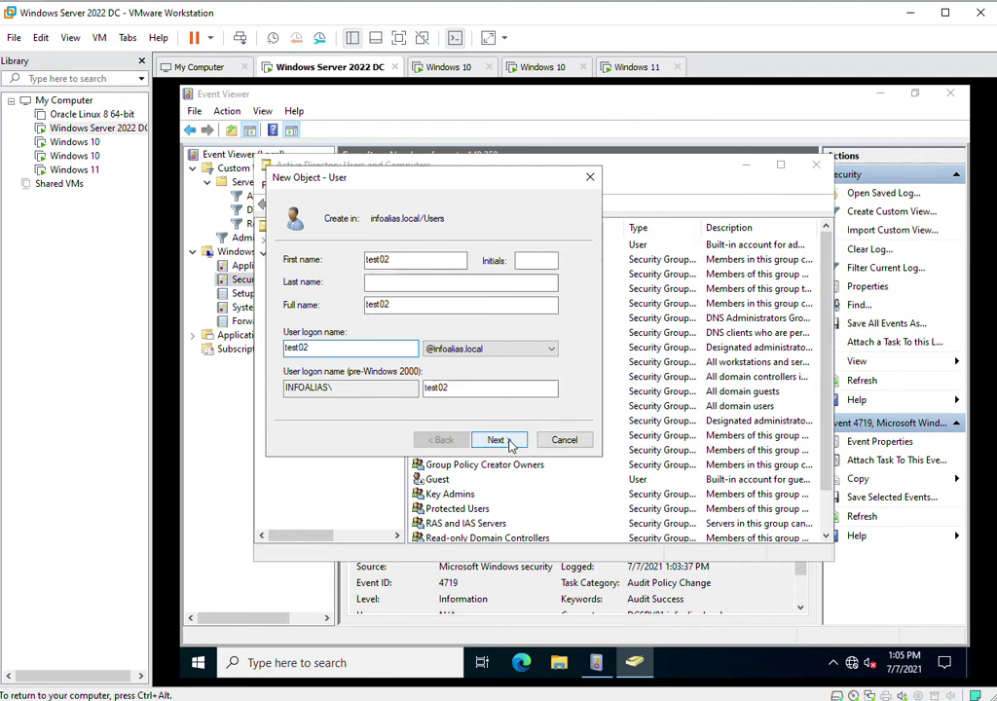
pyautogui.click(498, 439)
# Set the user's password, clear 'must change password at next logon', and finish creating test02.
pyautogui.press('Tab')
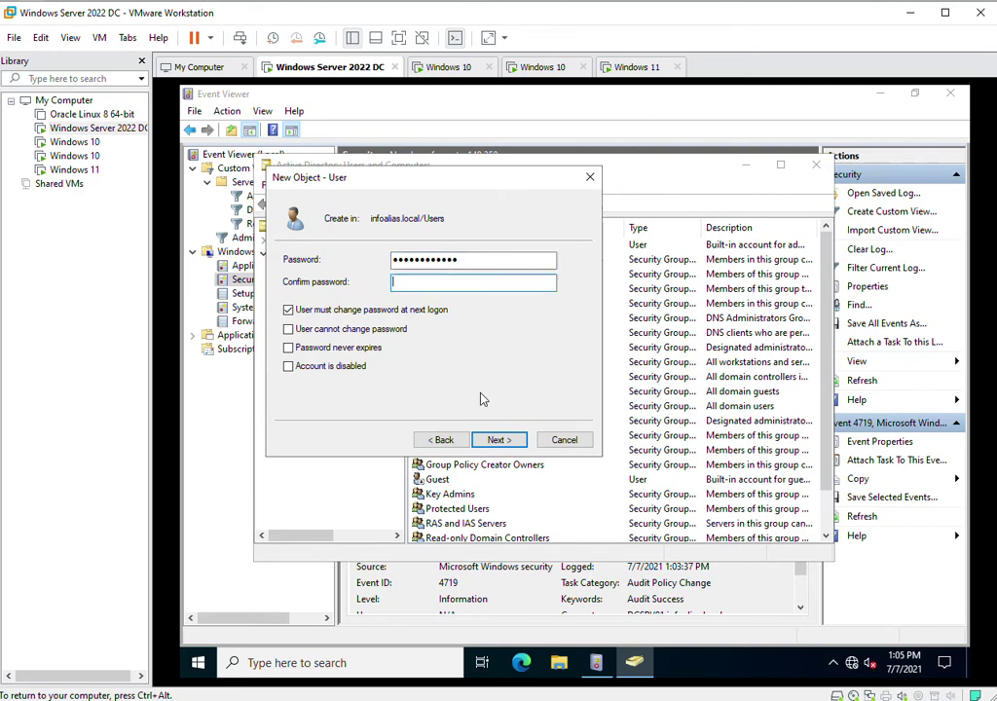
pyautogui.click(304, 310)
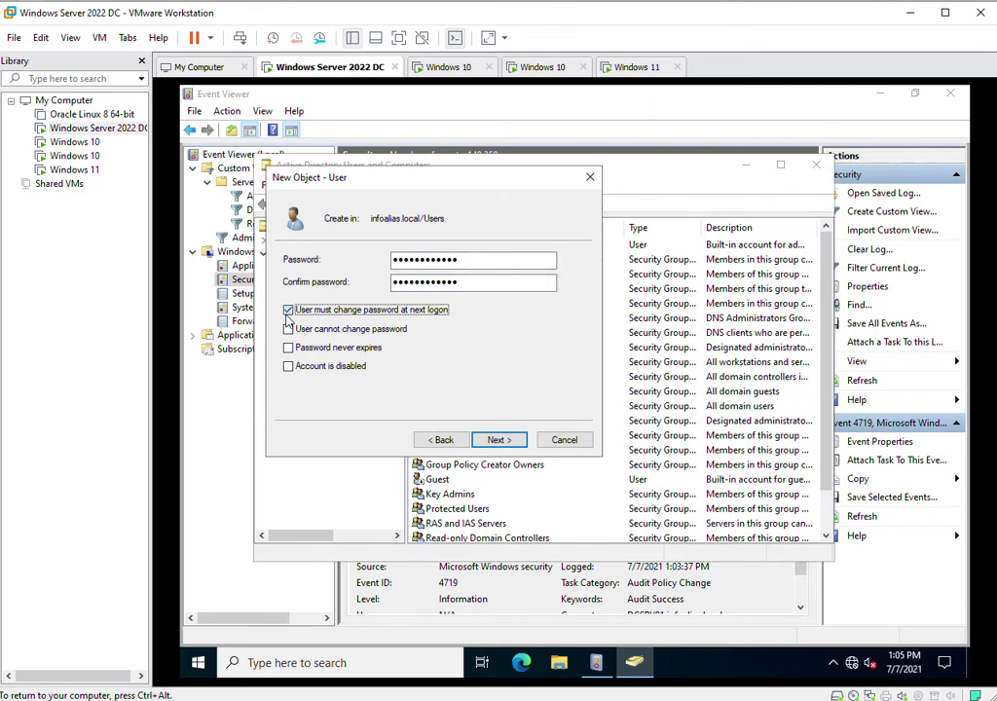
pyautogui.click(497, 440)
pyautogui.click(495, 441)
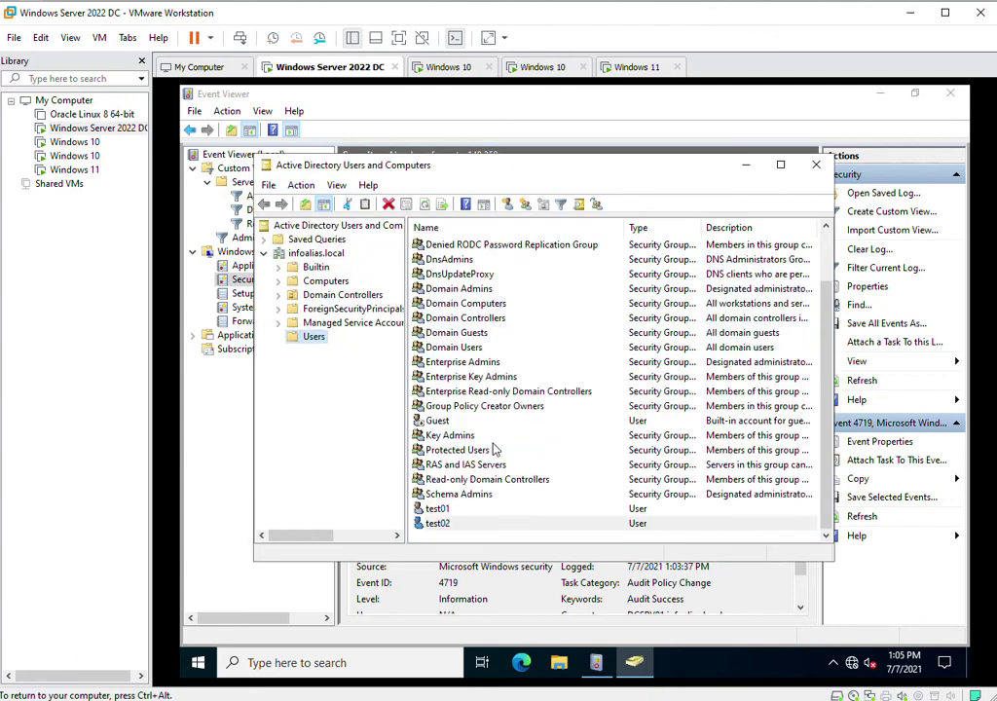
pyautogui.click(300, 603)
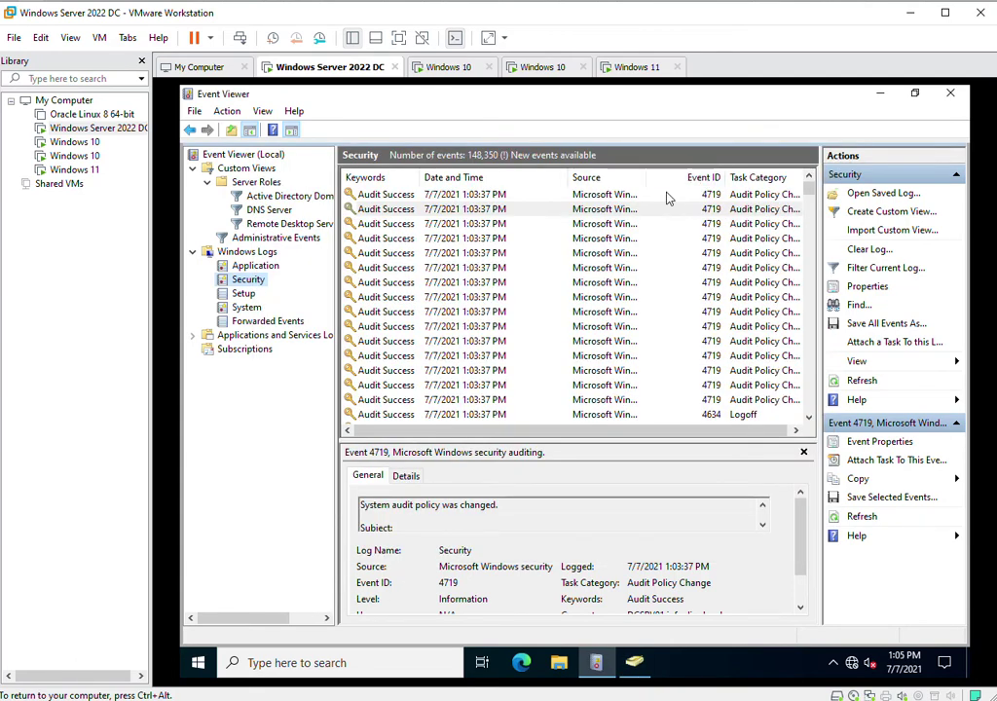
# Refresh the Security log, widen Task Category, and inspect events 4722 and 4738 for test02.
pyautogui.press('F5')
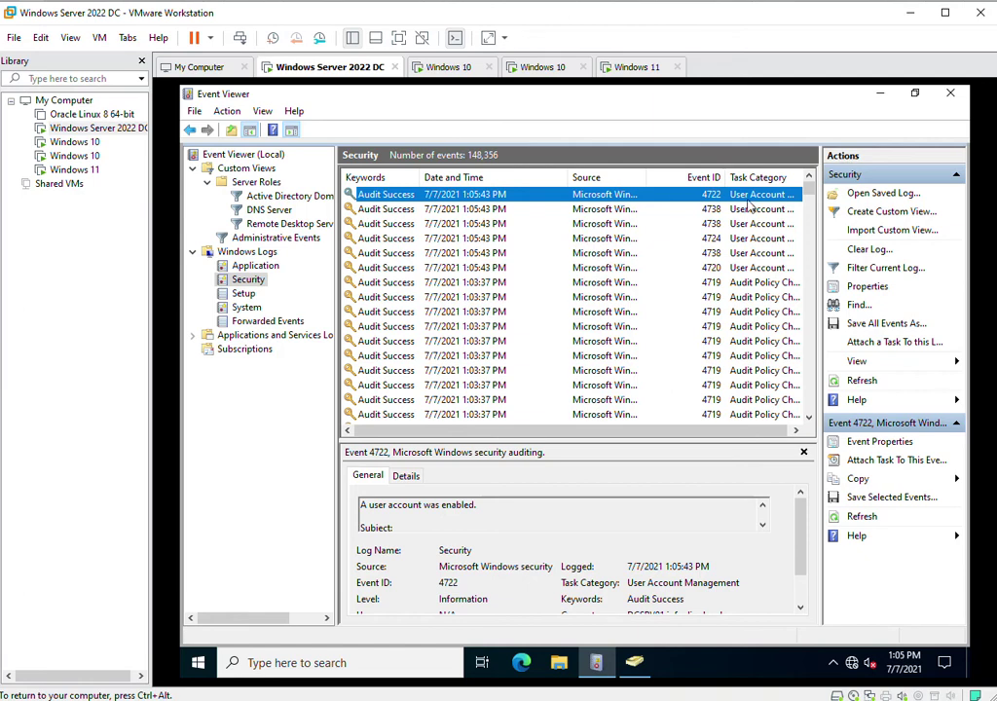
pyautogui.moveTo(821, 219); pyautogui.dragTo(888, 233)
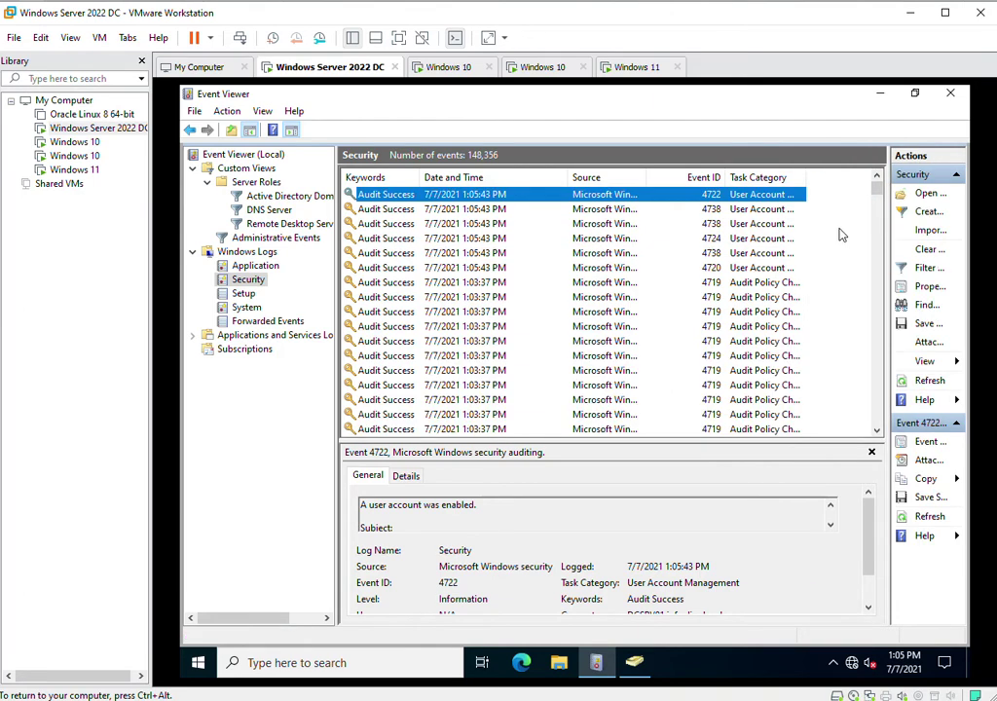
pyautogui.doubleClick(807, 177)
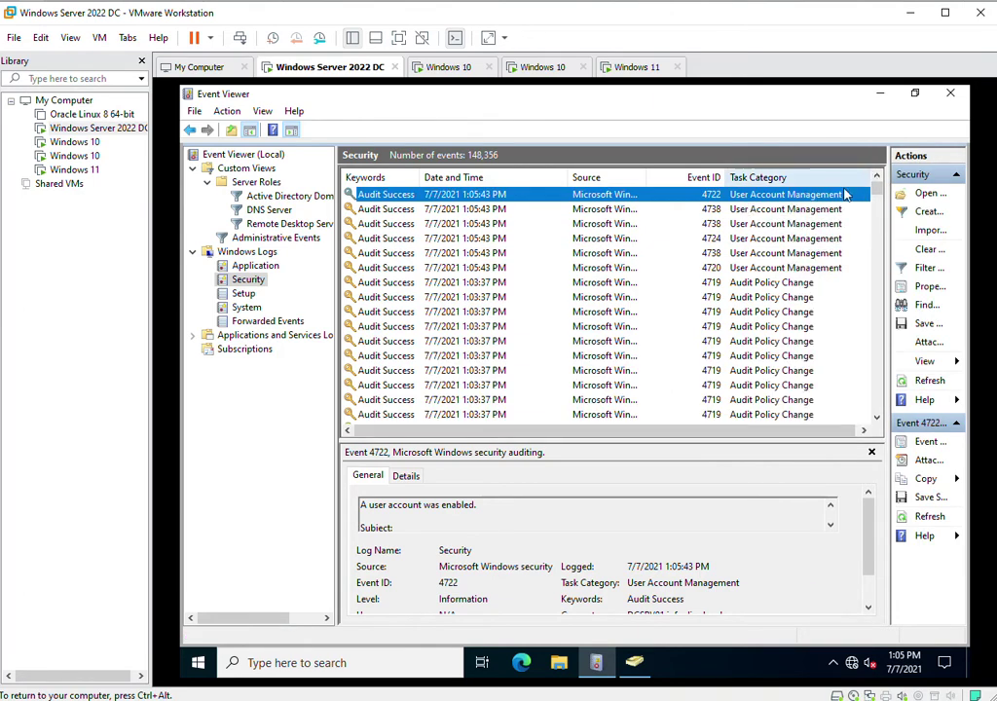
pyautogui.doubleClick(718, 199)
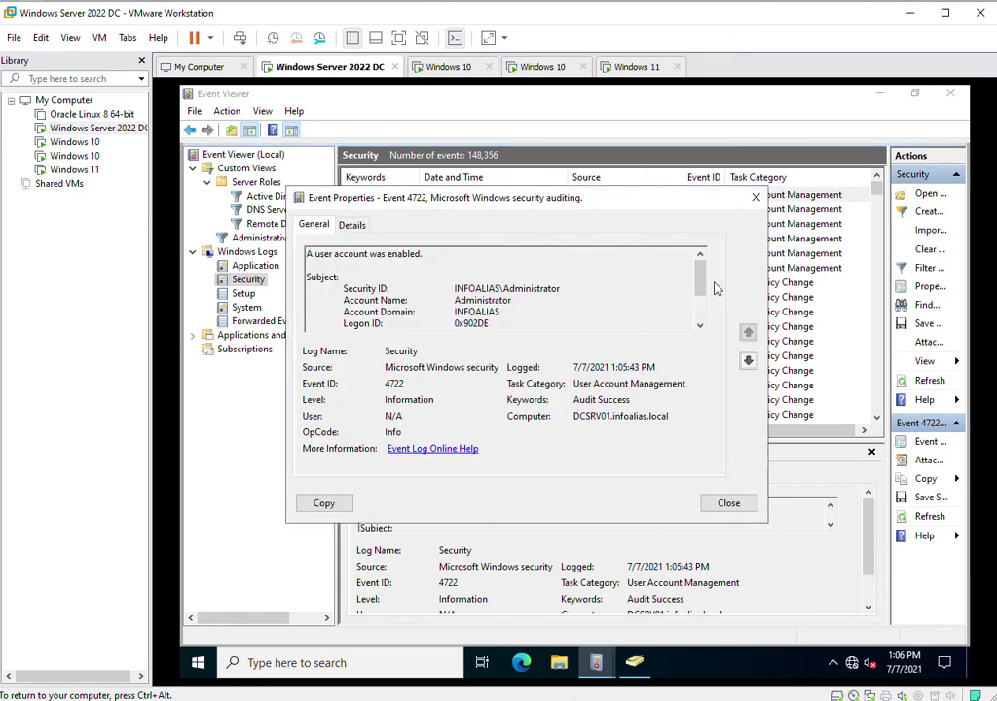
pyautogui.moveTo(701, 281); pyautogui.dragTo(701, 296)
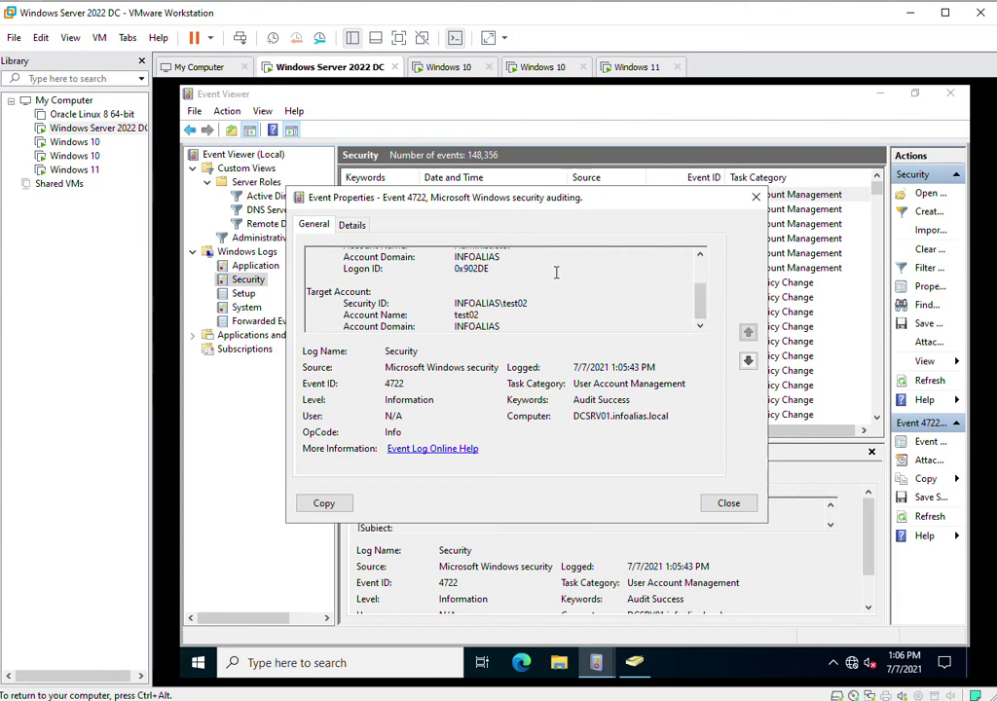
pyautogui.click(726, 503)
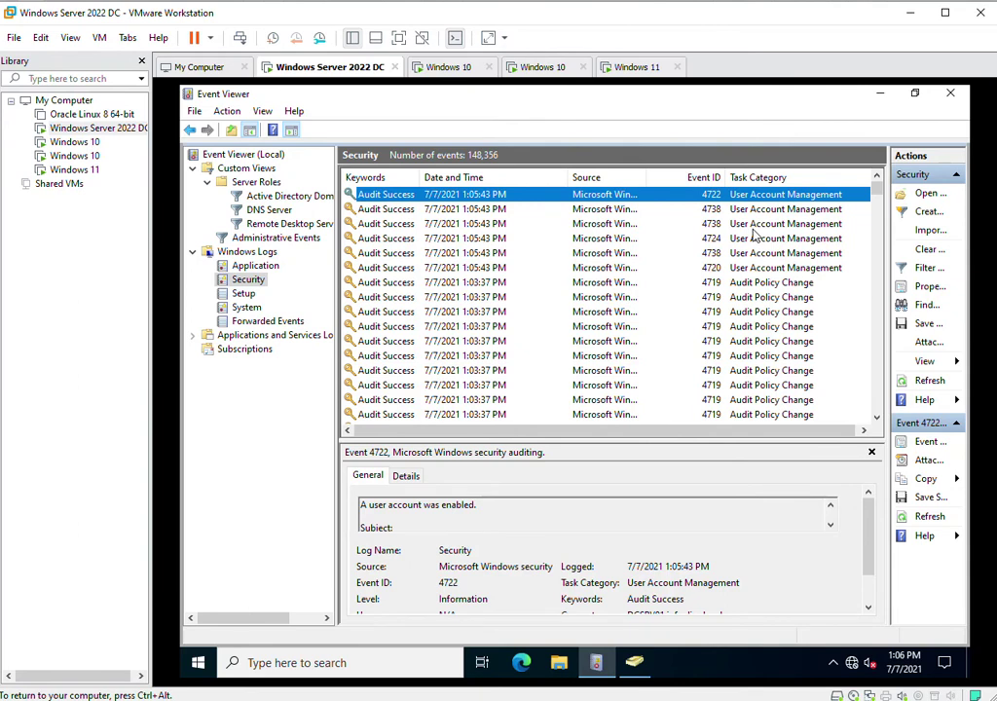
pyautogui.doubleClick(751, 224)
pyautogui.moveTo(718, 285); pyautogui.dragTo(716, 355)
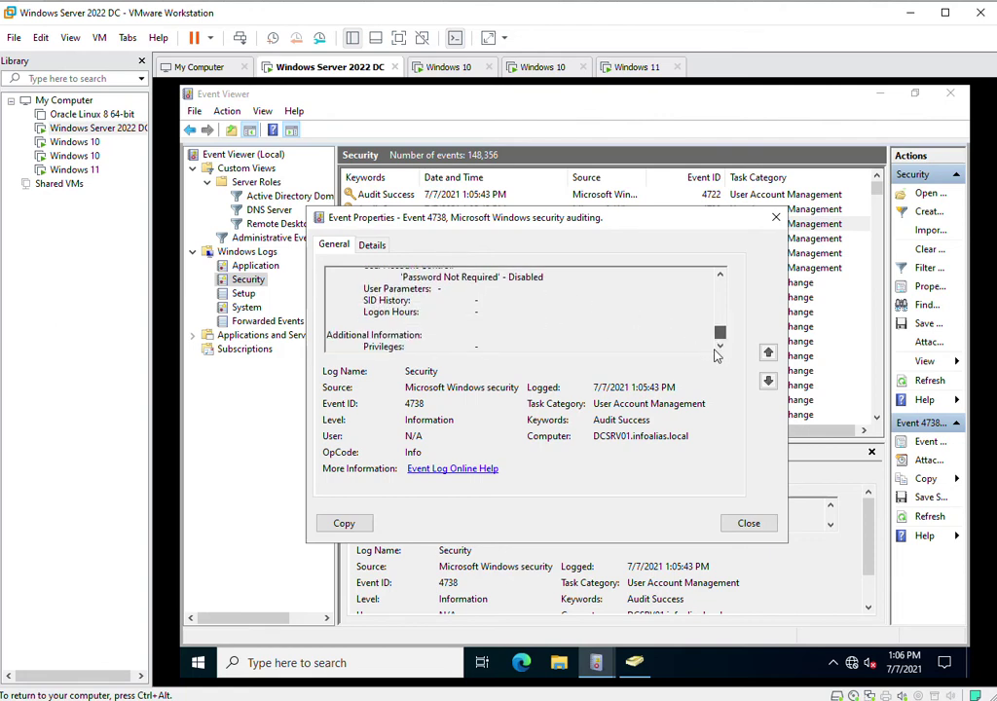
pyautogui.click(748, 523)
pyautogui.click(722, 252)
pyautogui.doubleClick(721, 252)
pyautogui.moveTo(622, 190); pyautogui.dragTo(632, 337)
pyautogui.click(649, 424)
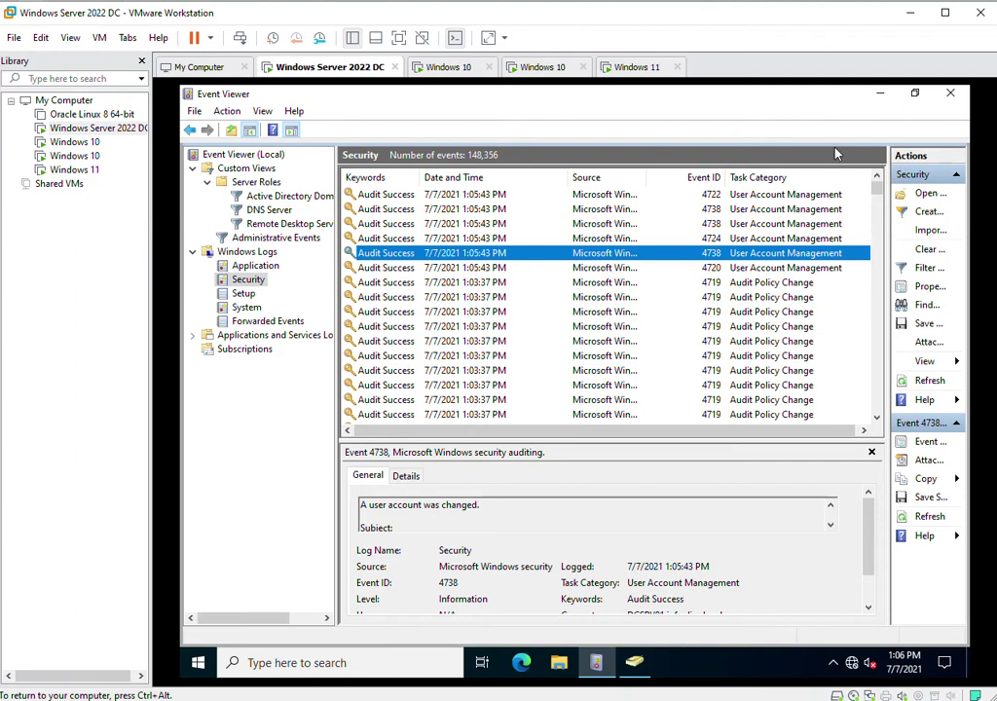
pyautogui.click(635, 663)
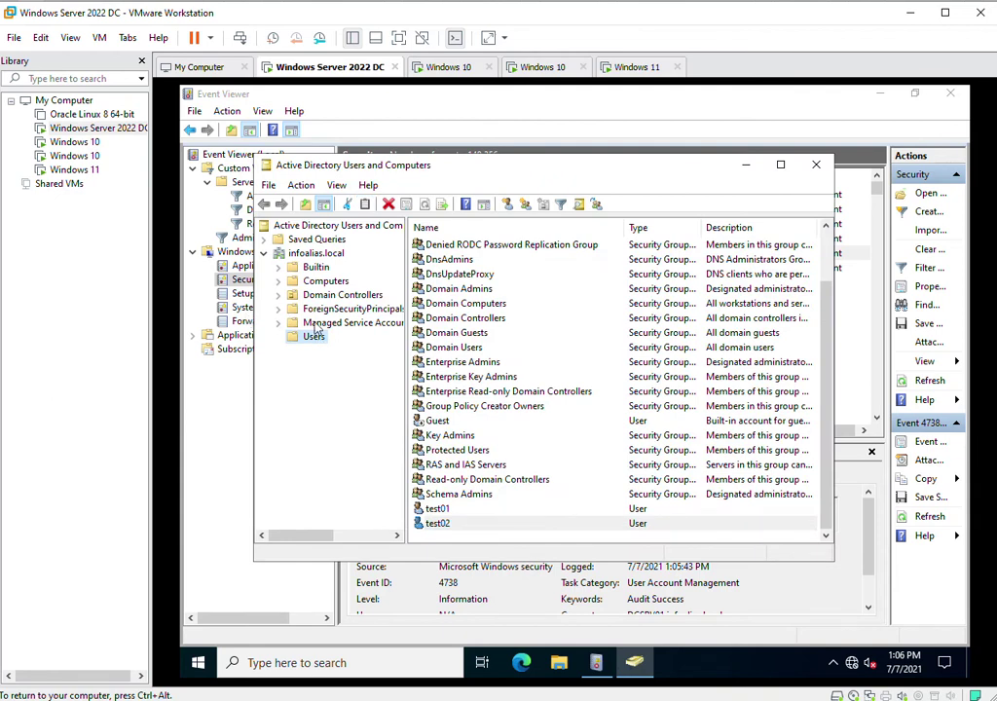
# Create domain local security group test_Group at the infoalias.local domain root.
pyautogui.rightClick(312, 255)
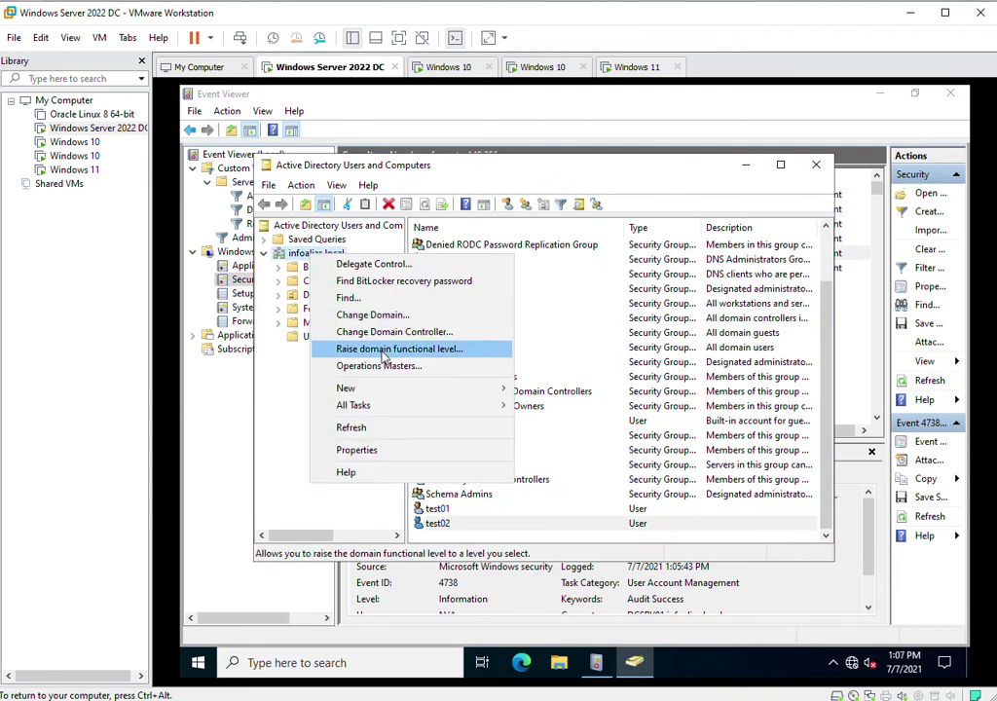
pyautogui.moveTo(418, 388)
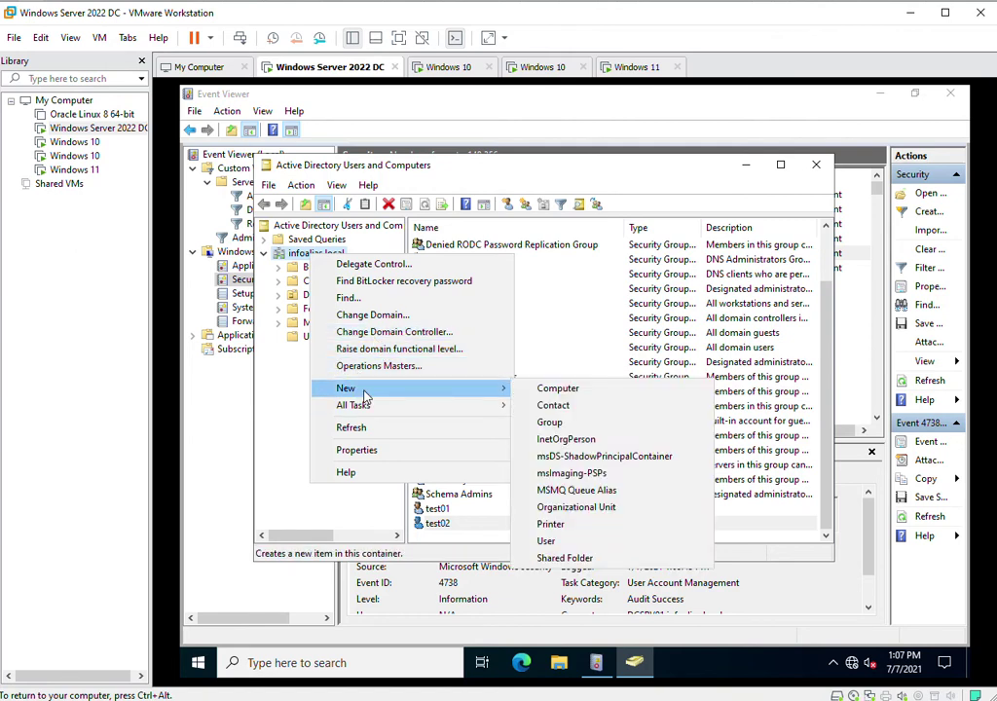
pyautogui.click(550, 423)
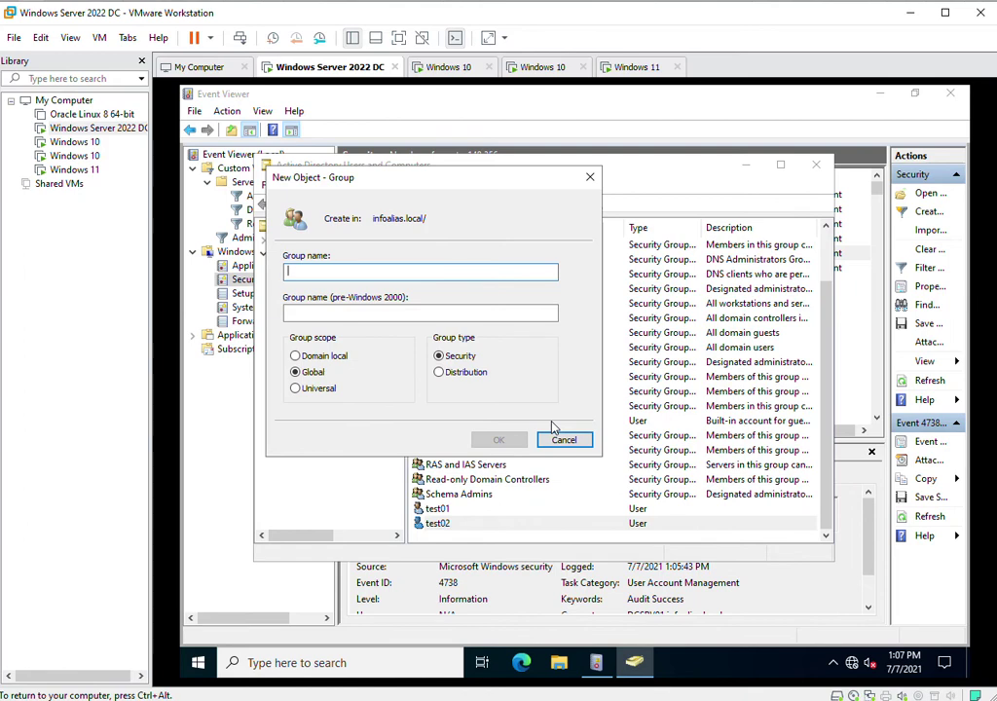
pyautogui.write('TEs')
pyautogui.press('BackSpace')
pyautogui.press('BackSpace')
pyautogui.press('BackSpace')
pyautogui.write('test')
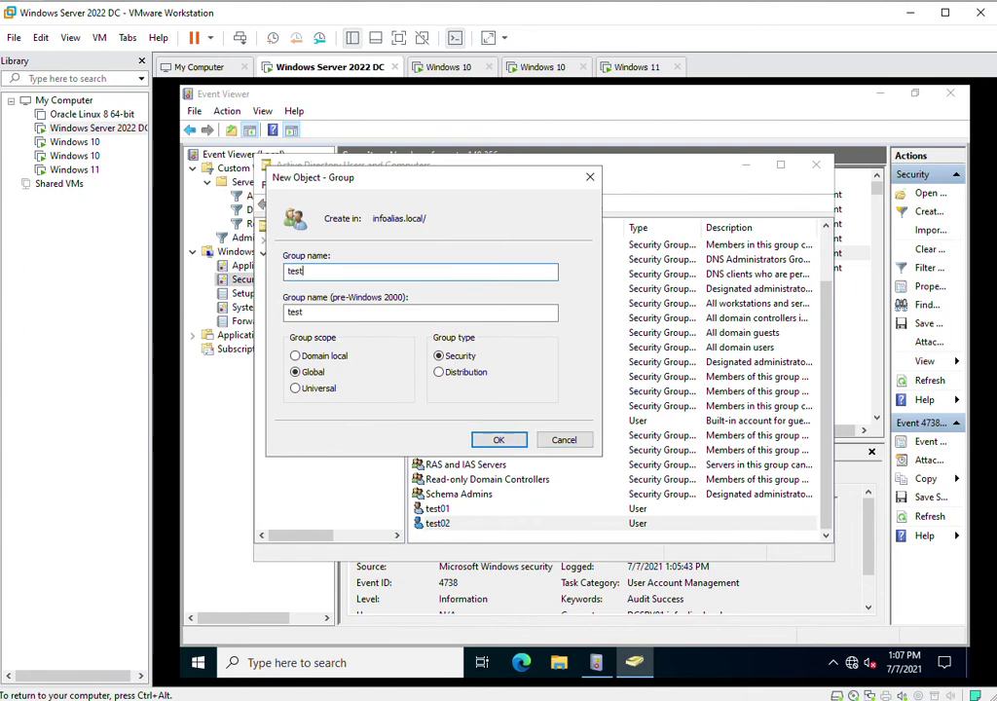
pyautogui.write('_Group')
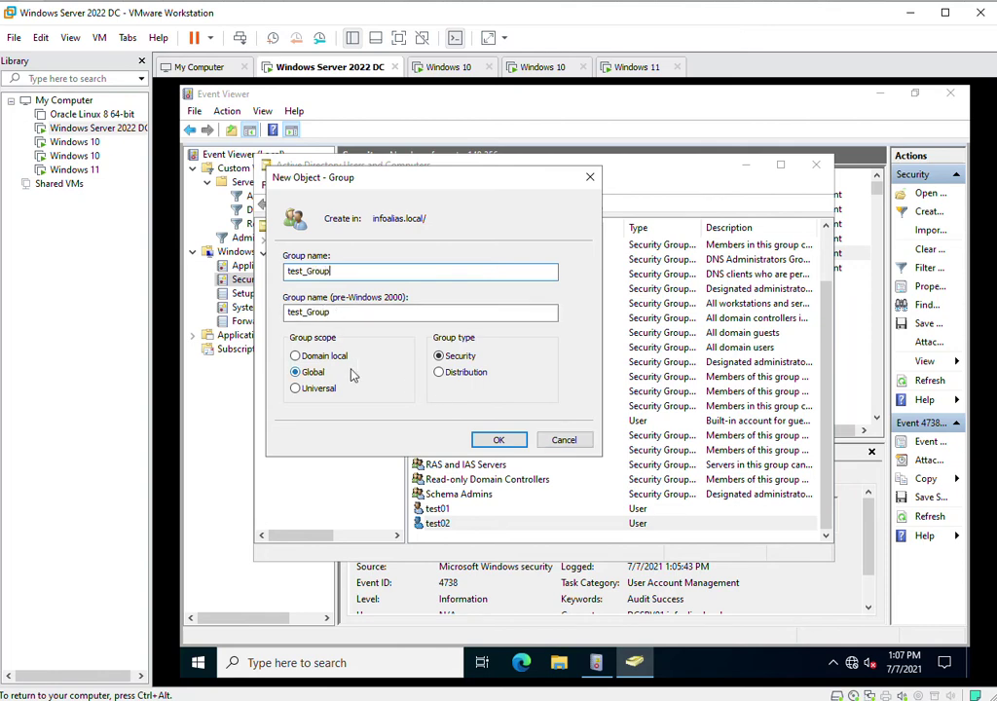
pyautogui.click(297, 357)
pyautogui.click(498, 441)
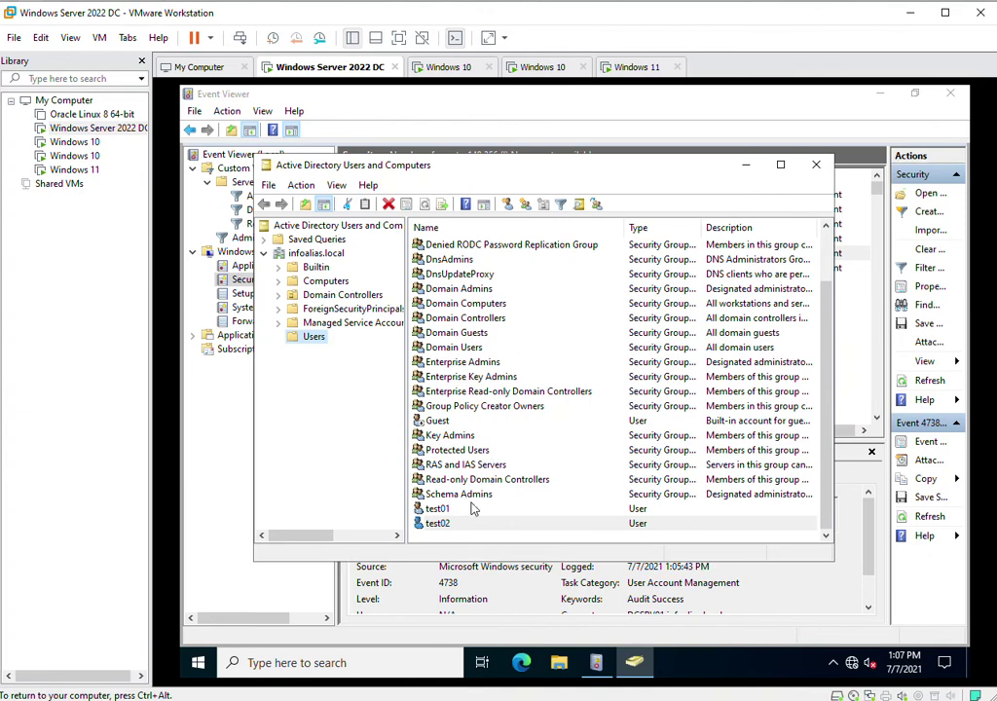
pyautogui.click(459, 323)
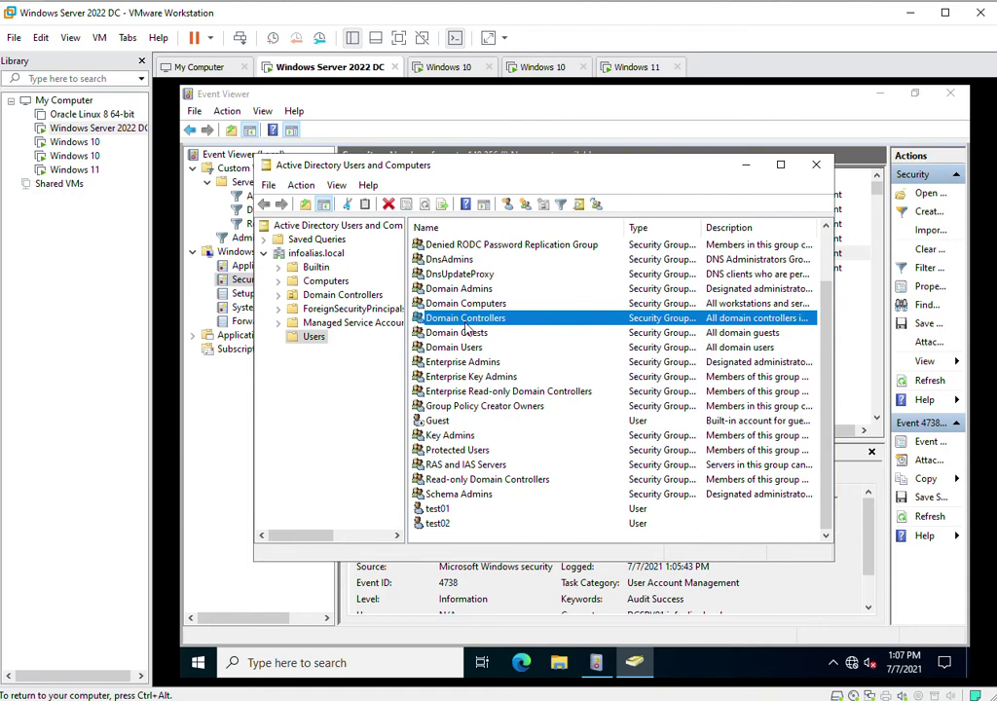
# Browse the Managed Service Accounts and Users containers, selecting Domain Guests.
pyautogui.click(479, 392)
pyautogui.click(318, 336)
pyautogui.press('Up')
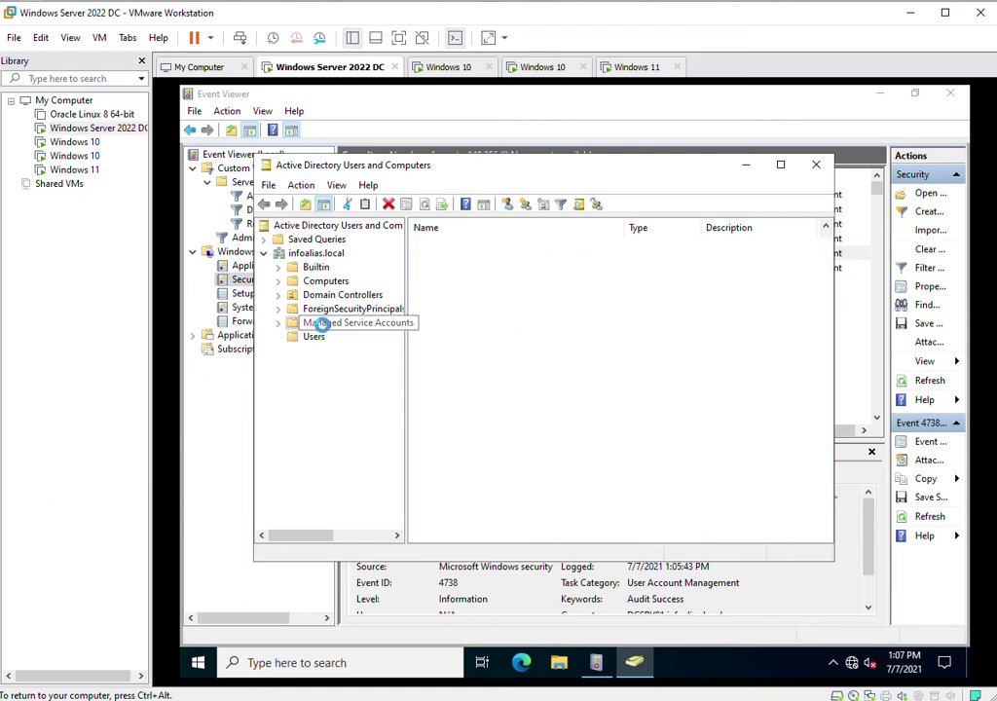
pyautogui.press('Down')
pyautogui.click(454, 391)
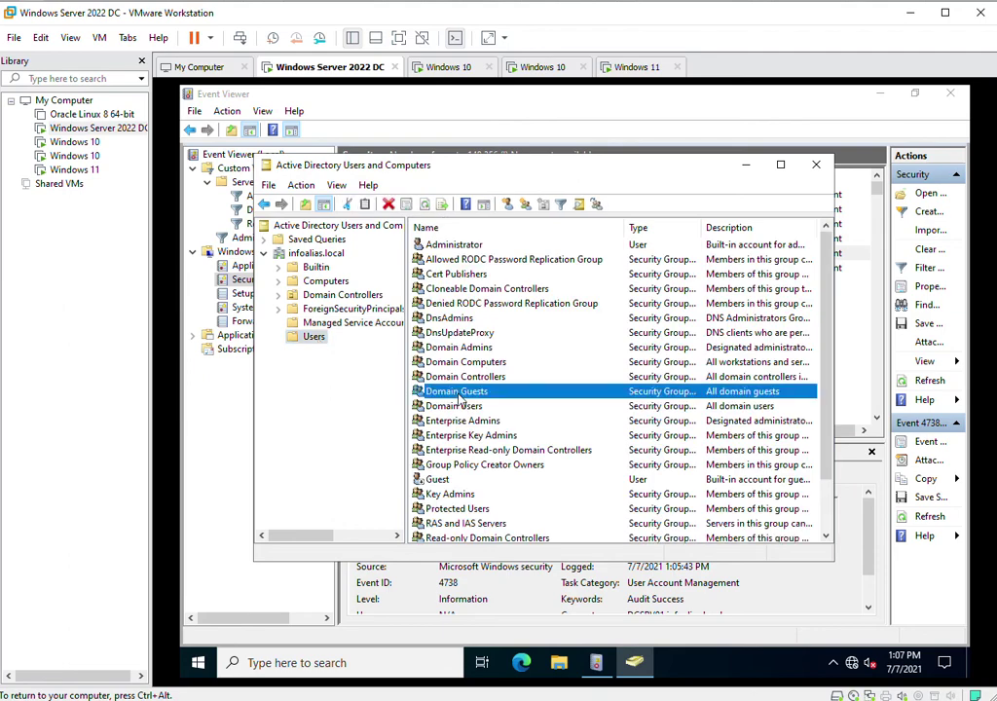
pyautogui.scroll(-2, 823, 498)
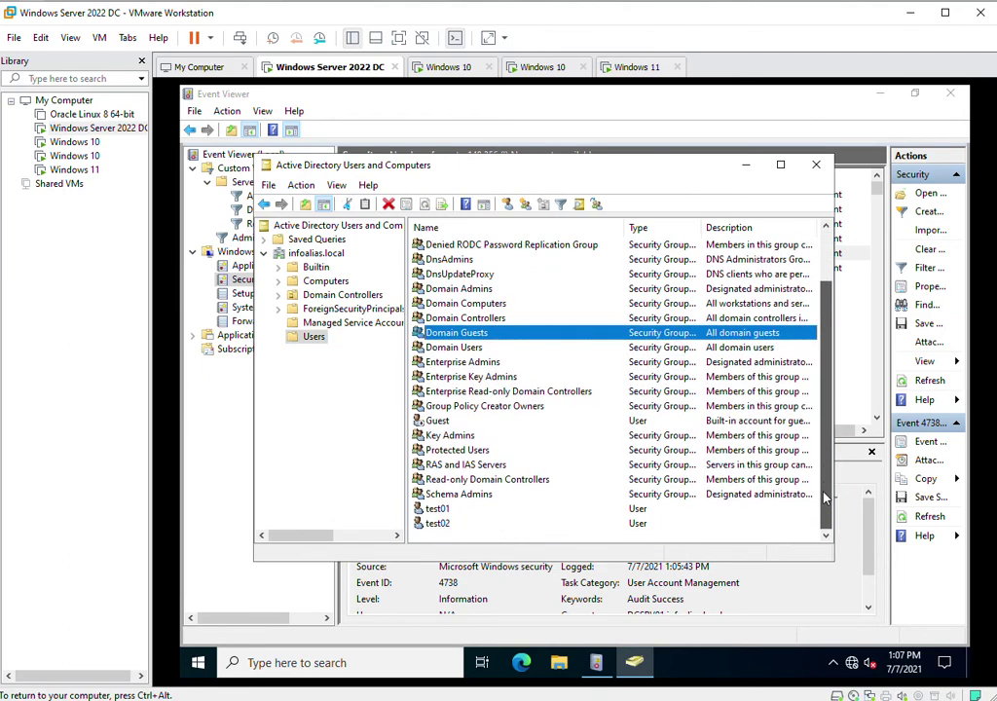
pyautogui.moveTo(823, 498); pyautogui.dragTo(823, 397)
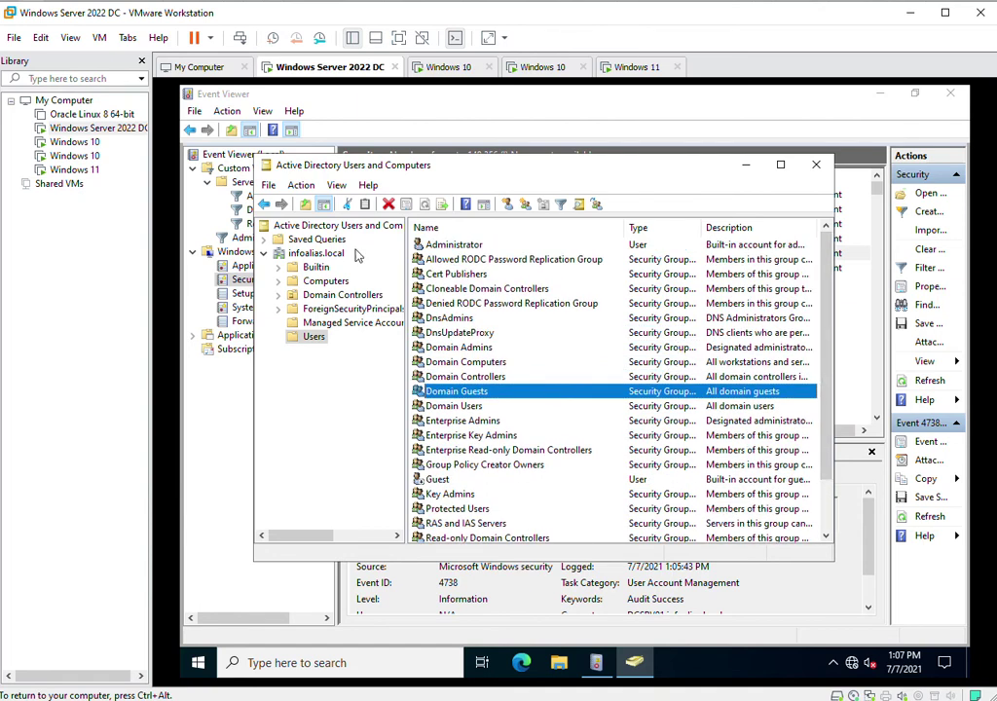
# Check test_Group's properties at the domain root, cancel, and minimize the directory window.
pyautogui.click(318, 255)
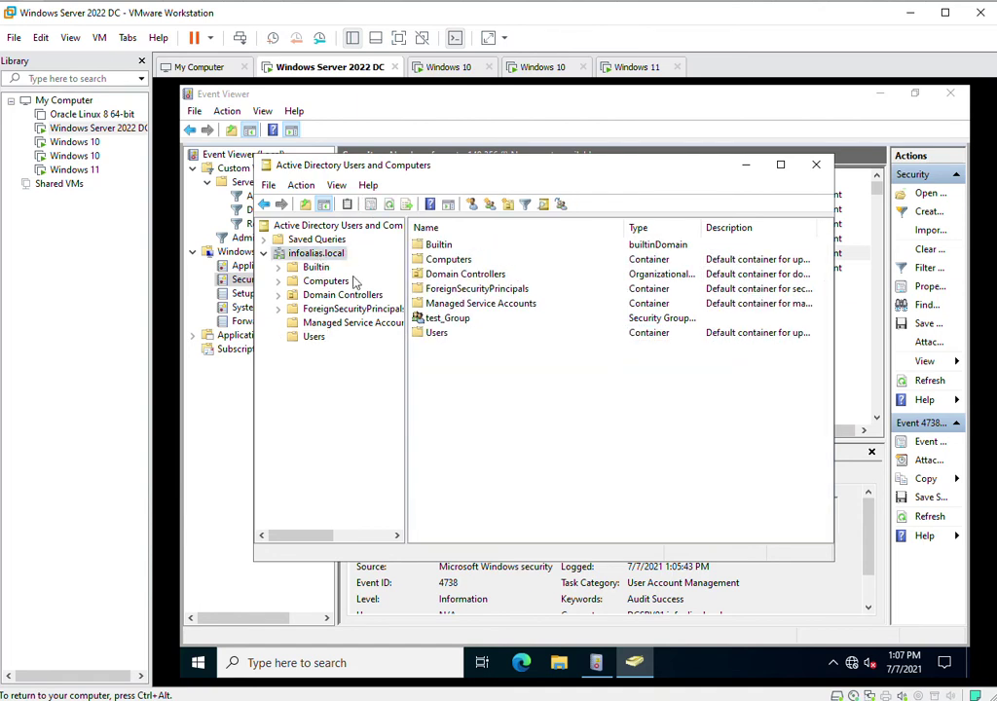
pyautogui.click(442, 319)
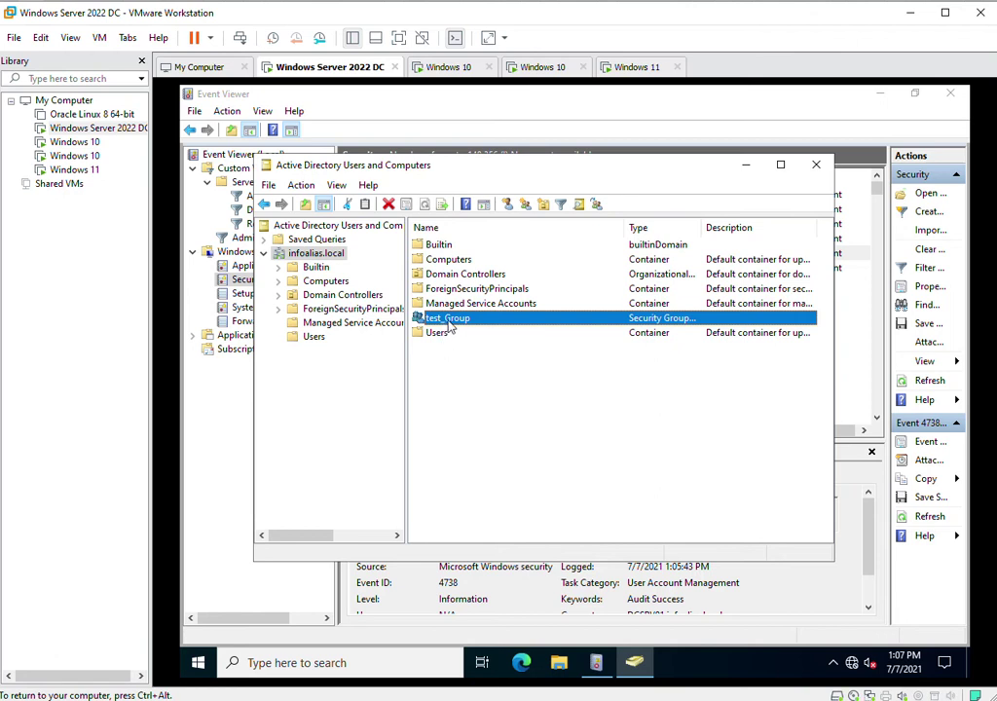
pyautogui.doubleClick(445, 320)
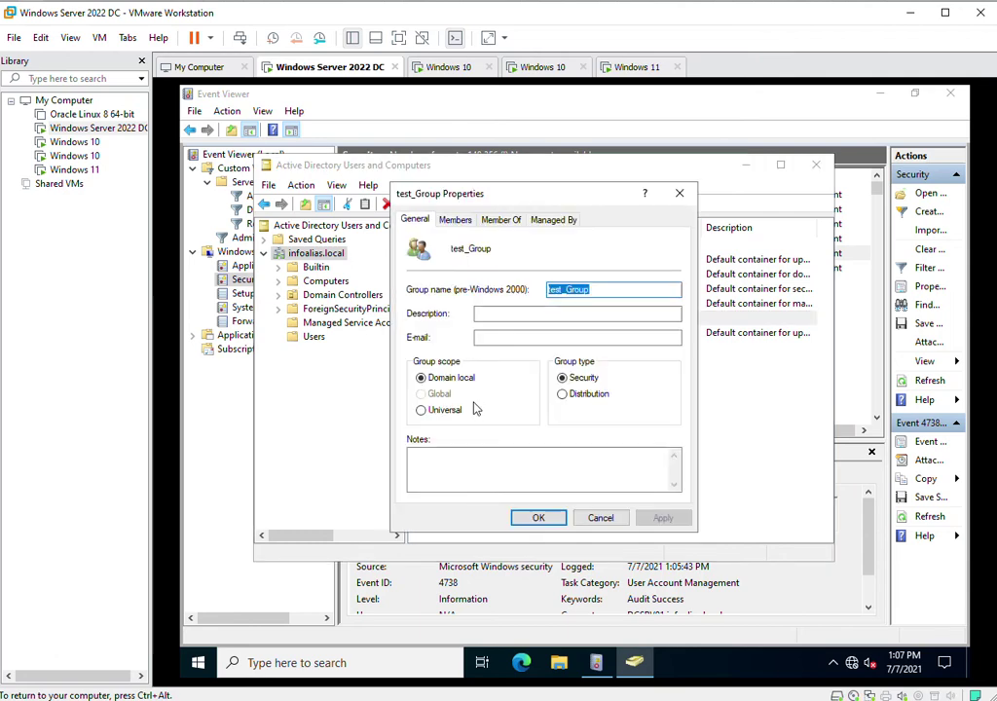
pyautogui.click(598, 518)
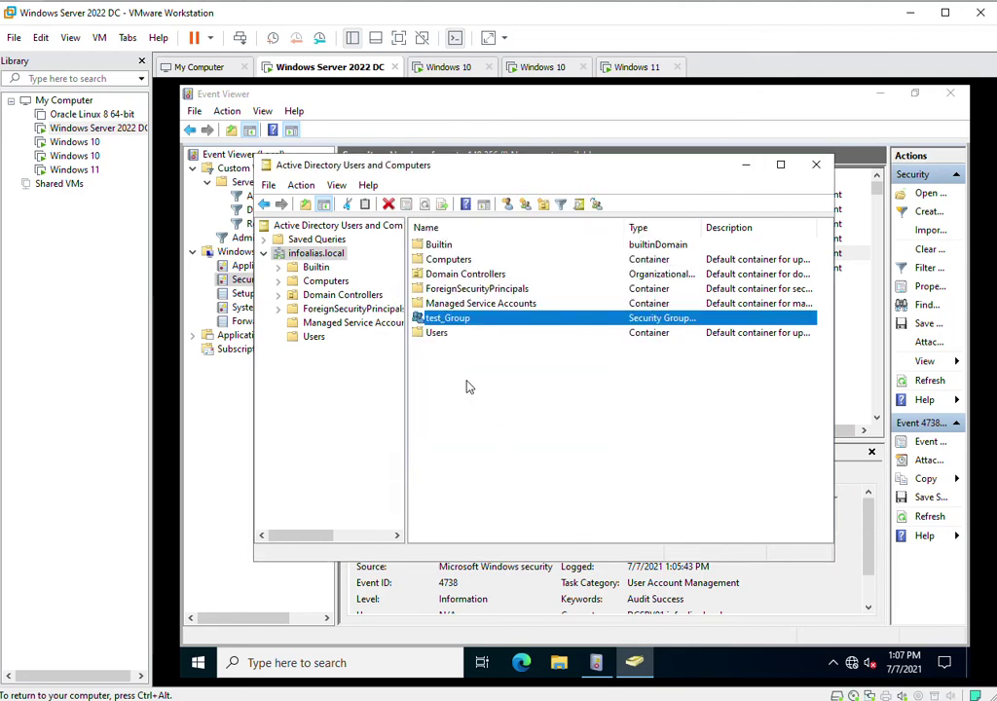
pyautogui.click(745, 170)
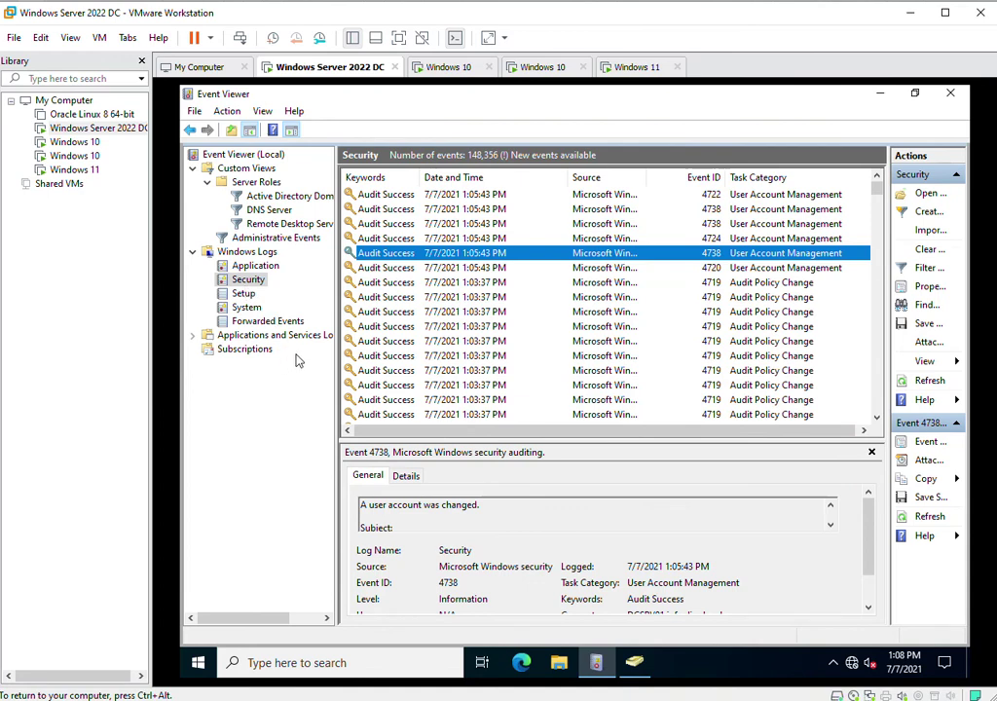
# Refresh the Security log and read event 4731: test_Group created at 1:07:24 PM.
pyautogui.press('F5')
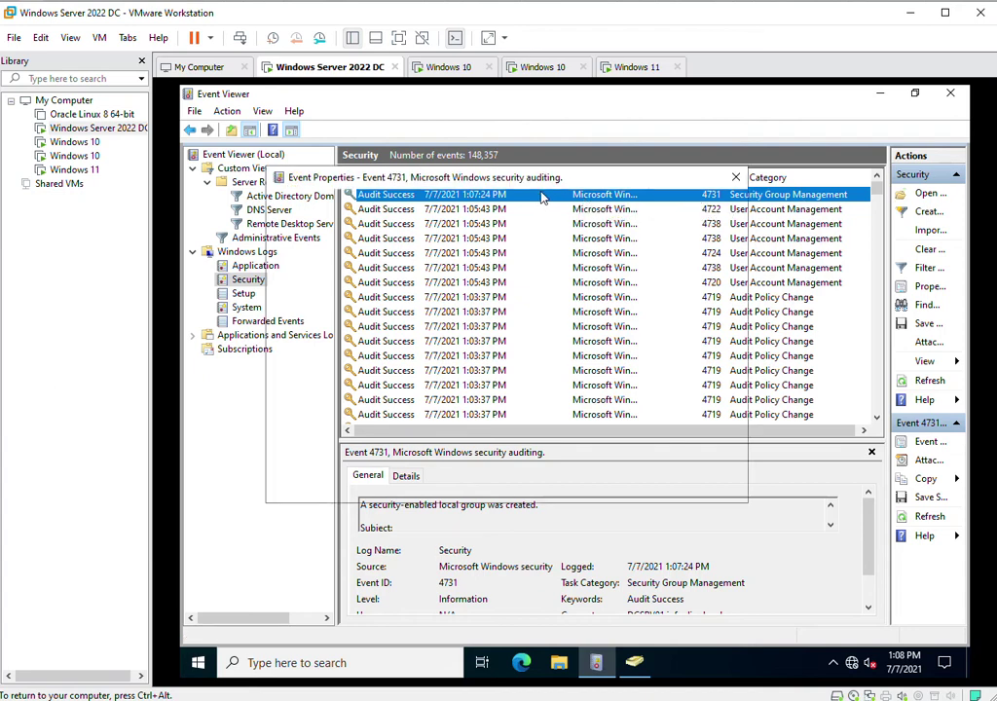
pyautogui.doubleClick(539, 195)
pyautogui.moveTo(682, 256)
pyautogui.mouseDown()
pyautogui.moveTo(682, 297)
pyautogui.moveTo(680, 255)
pyautogui.mouseUp()
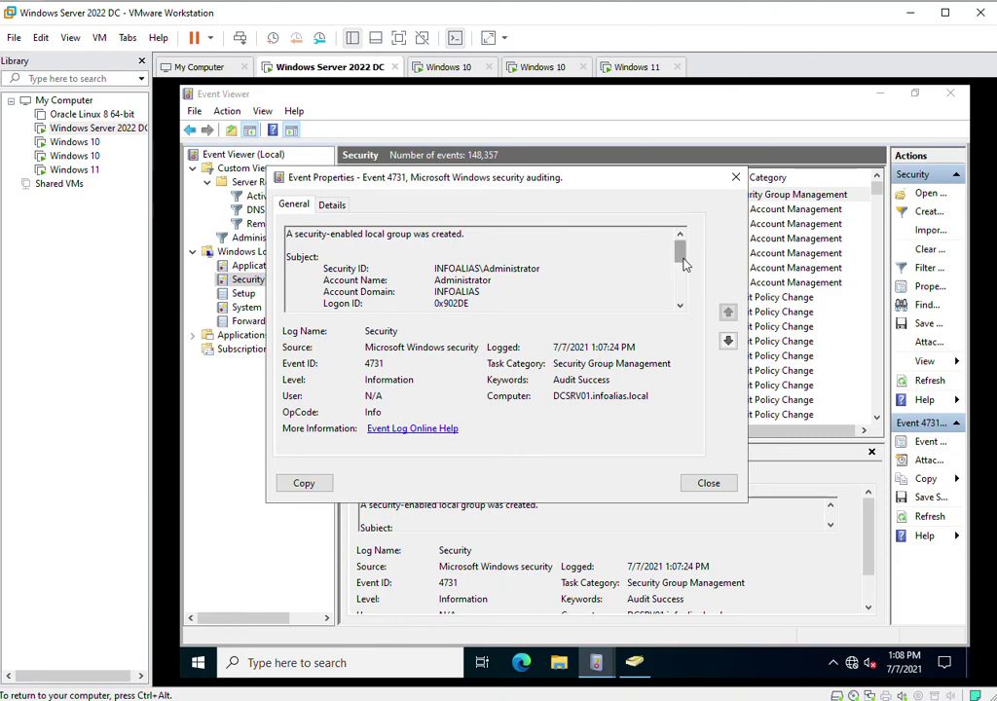
pyautogui.moveTo(680, 256); pyautogui.dragTo(680, 297)
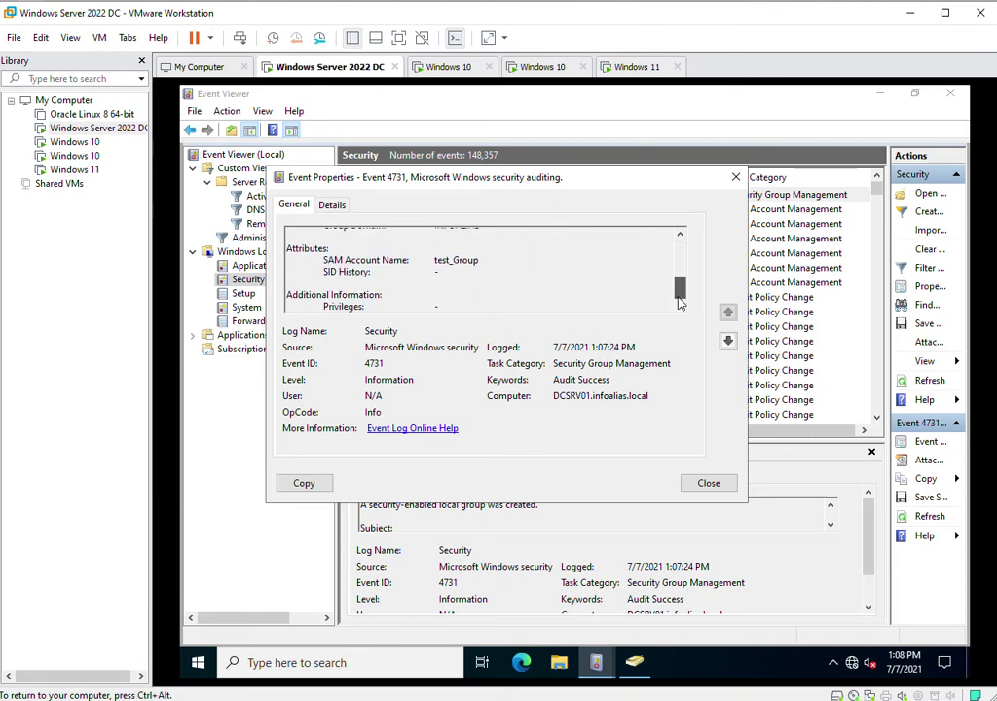
pyautogui.moveTo(681, 296); pyautogui.dragTo(681, 258)
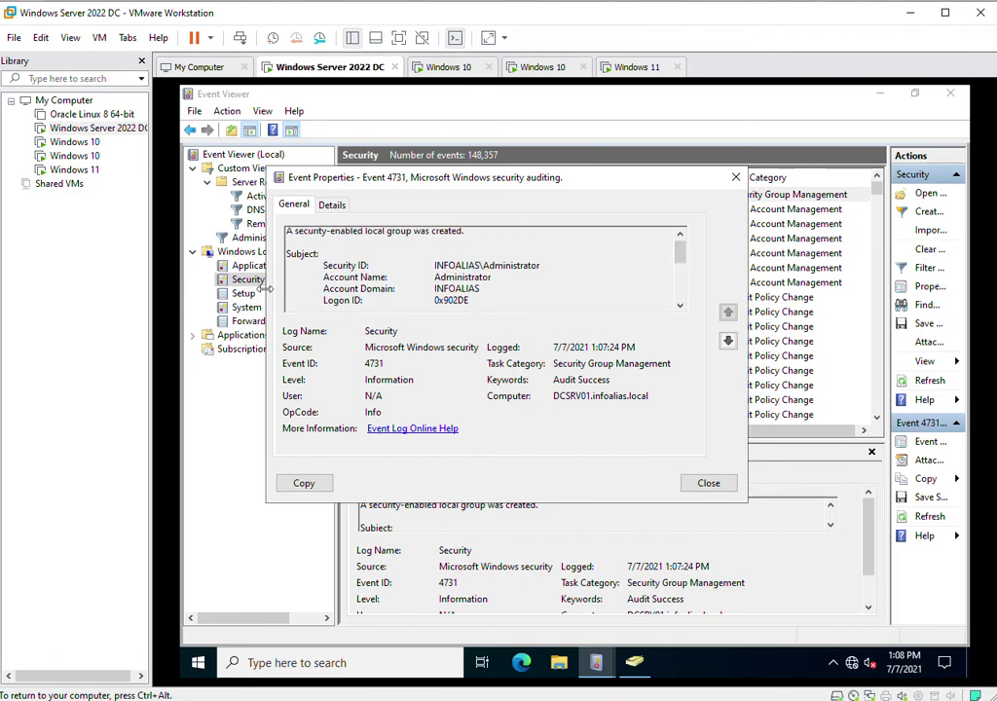
pyautogui.scroll(-2, 437, 294)
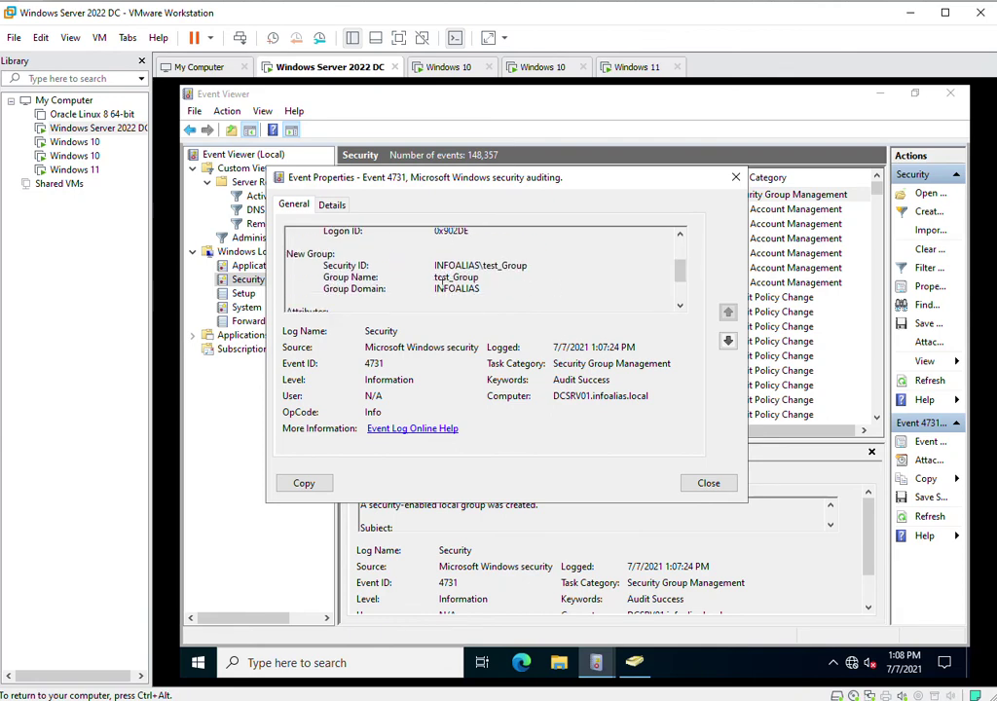
# Add Administrator as a member of test_Group, apply, and put the directory console away.
pyautogui.click(633, 662)
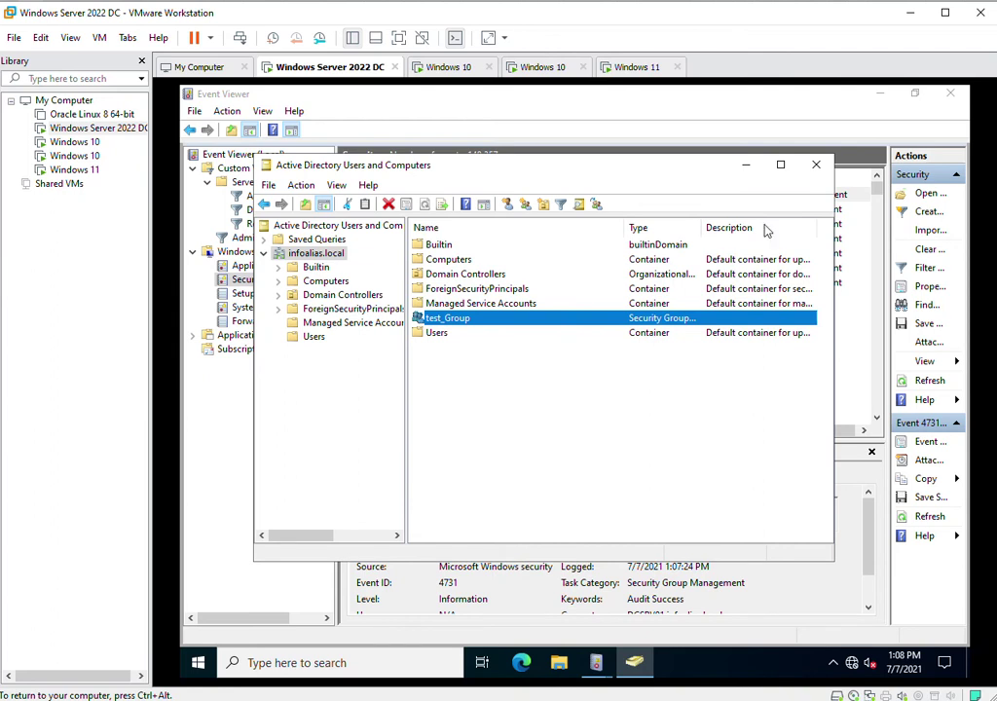
pyautogui.doubleClick(449, 325)
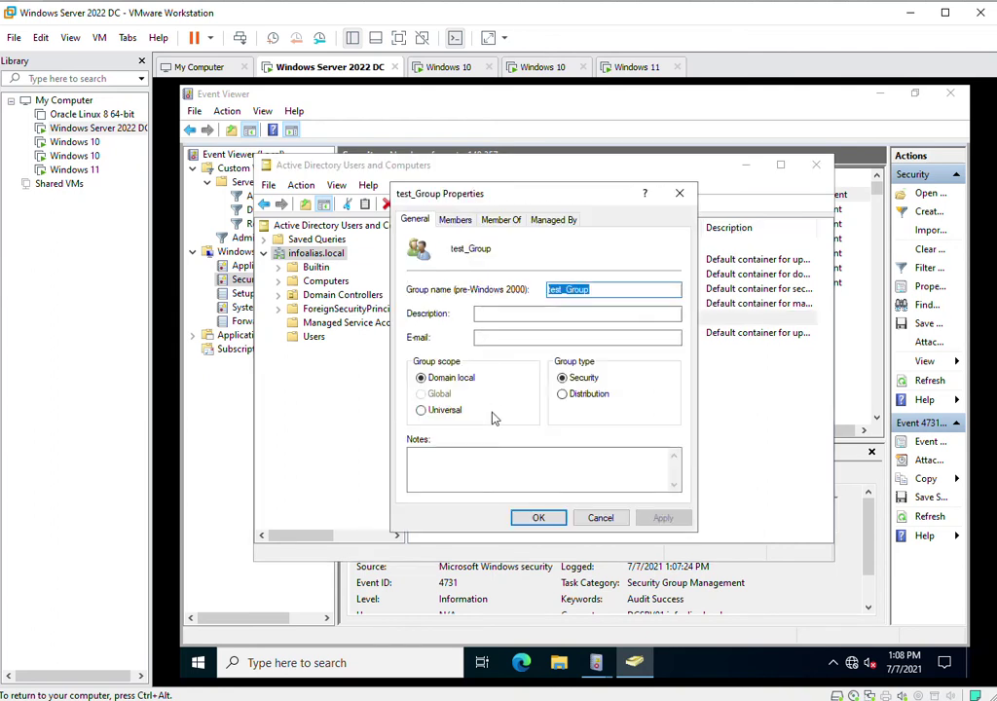
pyautogui.click(454, 219)
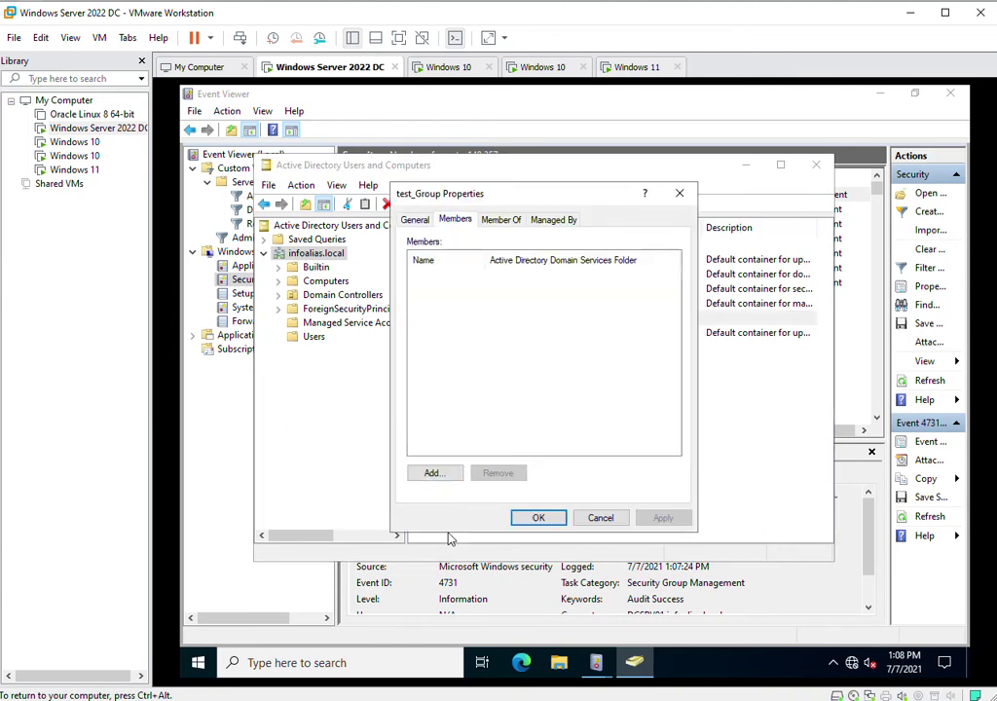
pyautogui.click(434, 473)
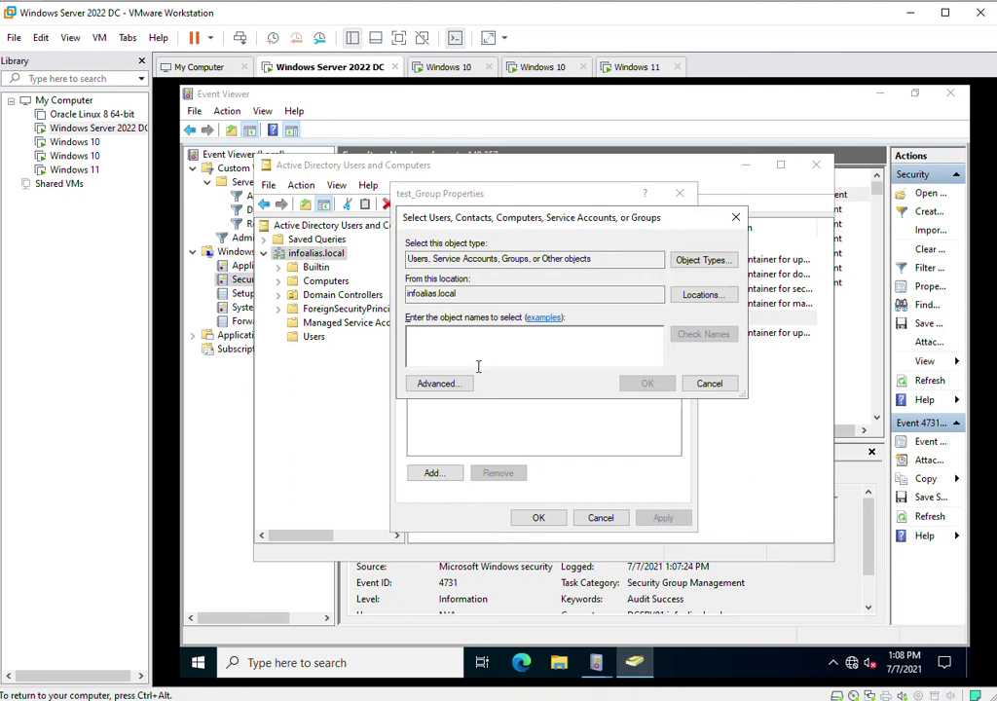
pyautogui.write('a')
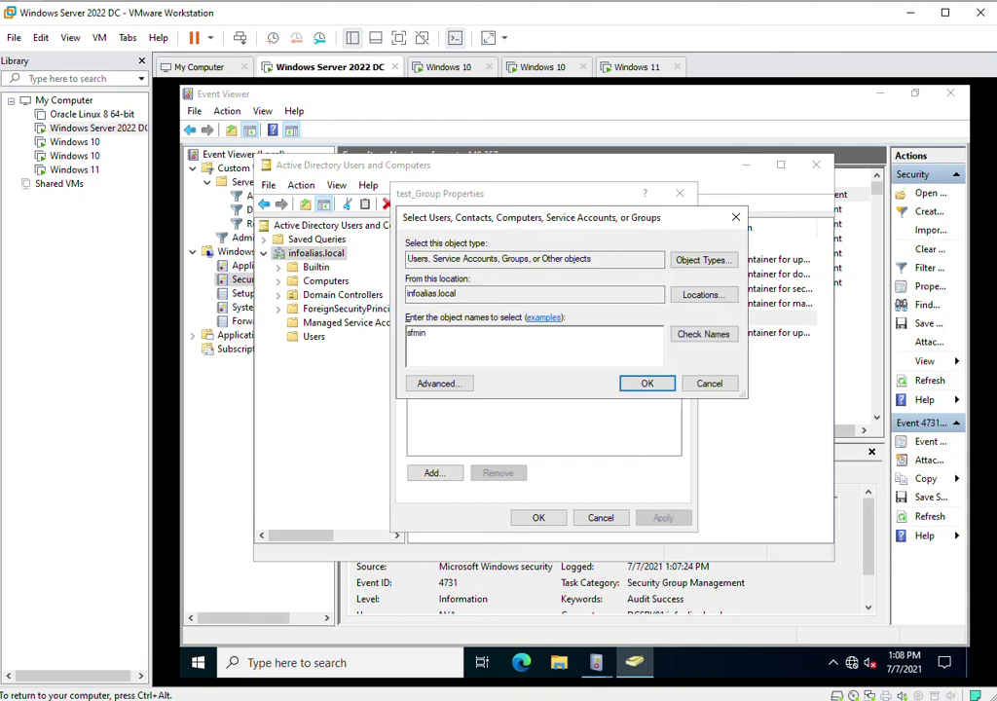
pyautogui.press('BackSpace')
pyautogui.press('BackSpace')
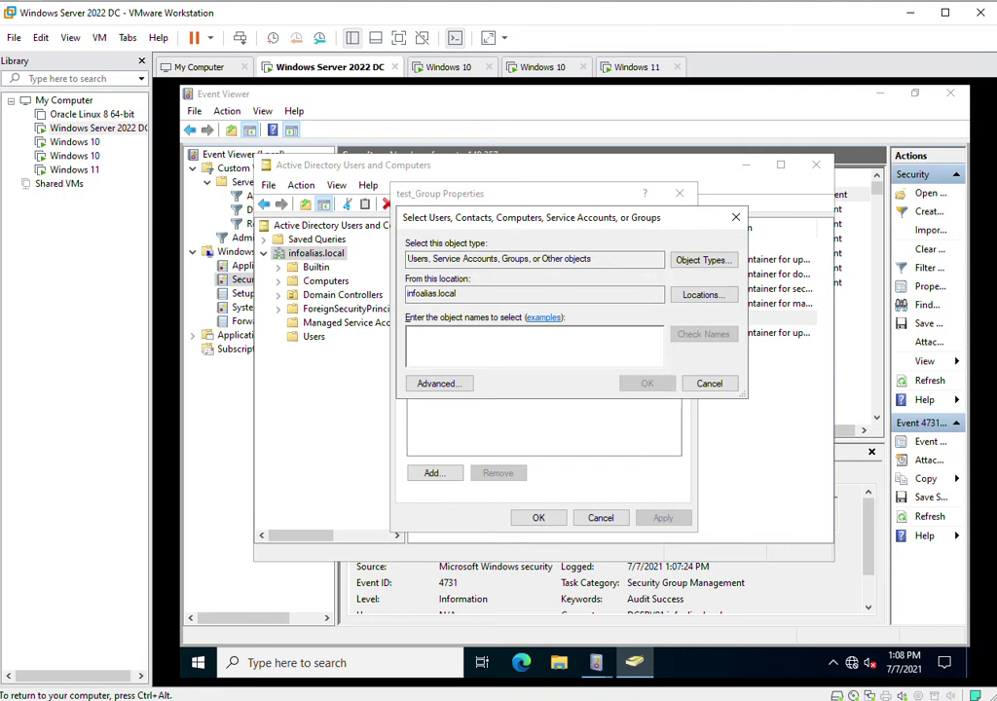
pyautogui.write('admin')
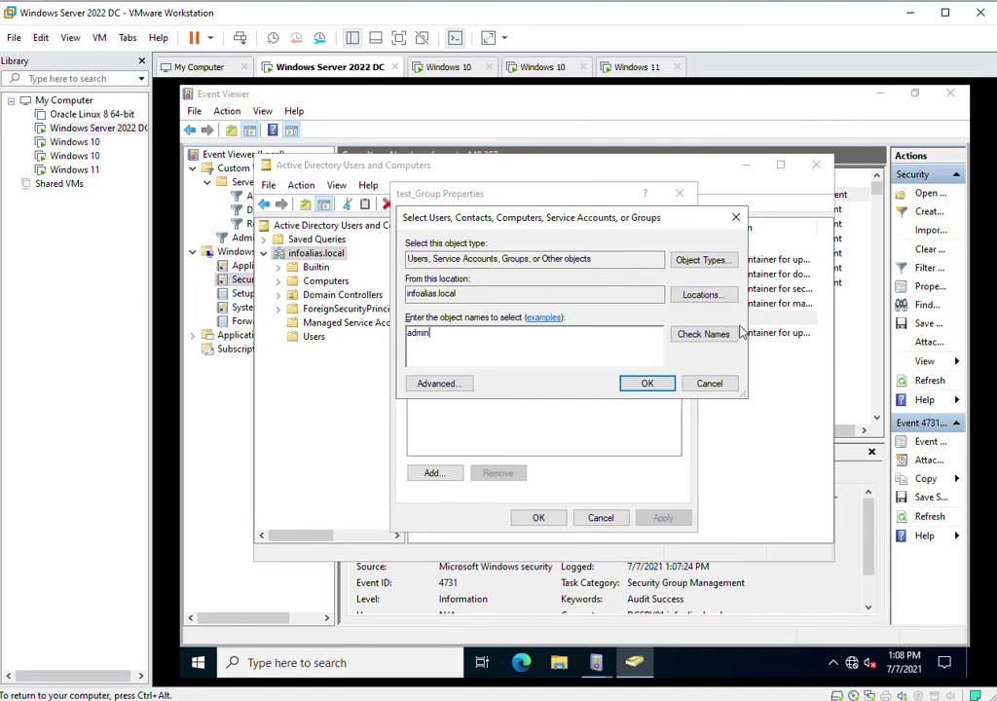
pyautogui.click(713, 338)
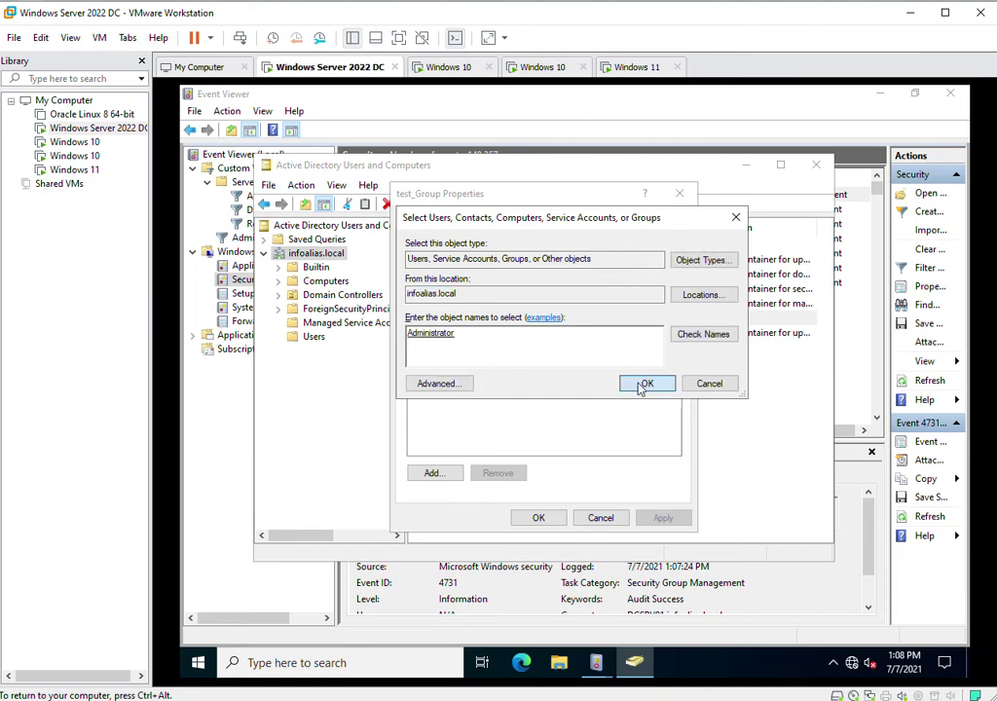
pyautogui.click(644, 384)
pyautogui.click(659, 519)
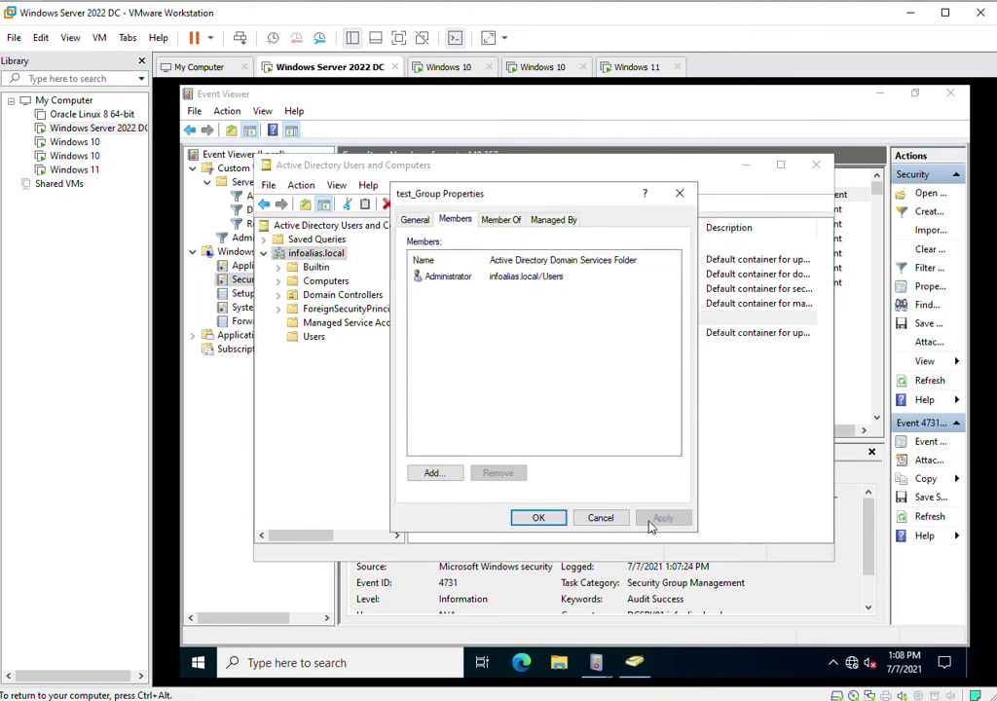
pyautogui.click(538, 517)
pyautogui.click(747, 167)
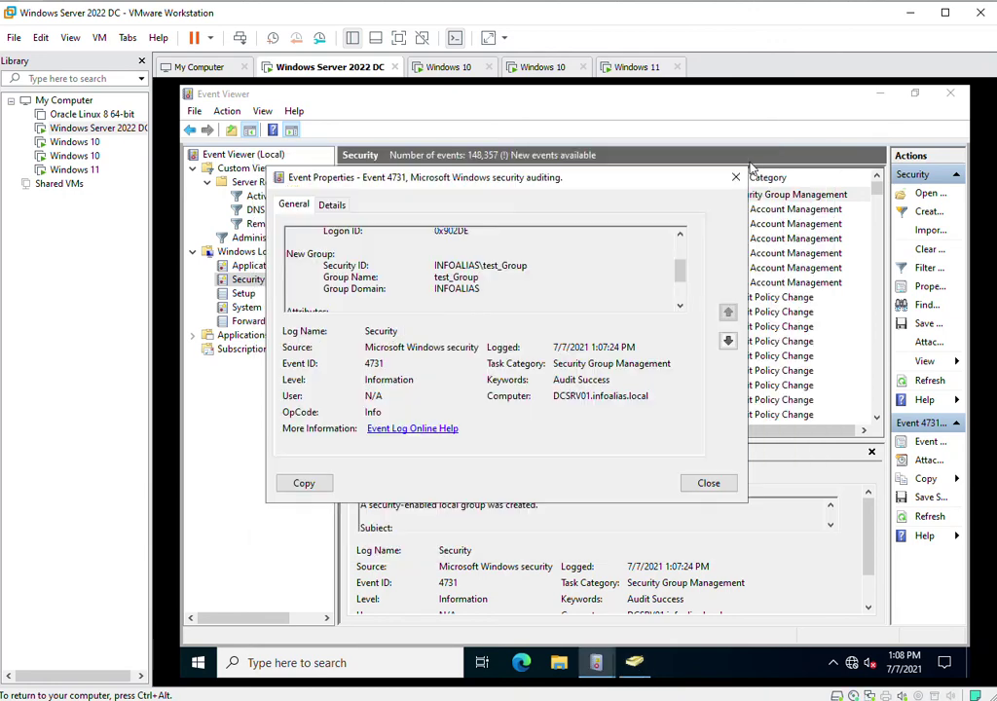
# Refresh the Security log and review event 4732's Member and Group details.
pyautogui.click(736, 179)
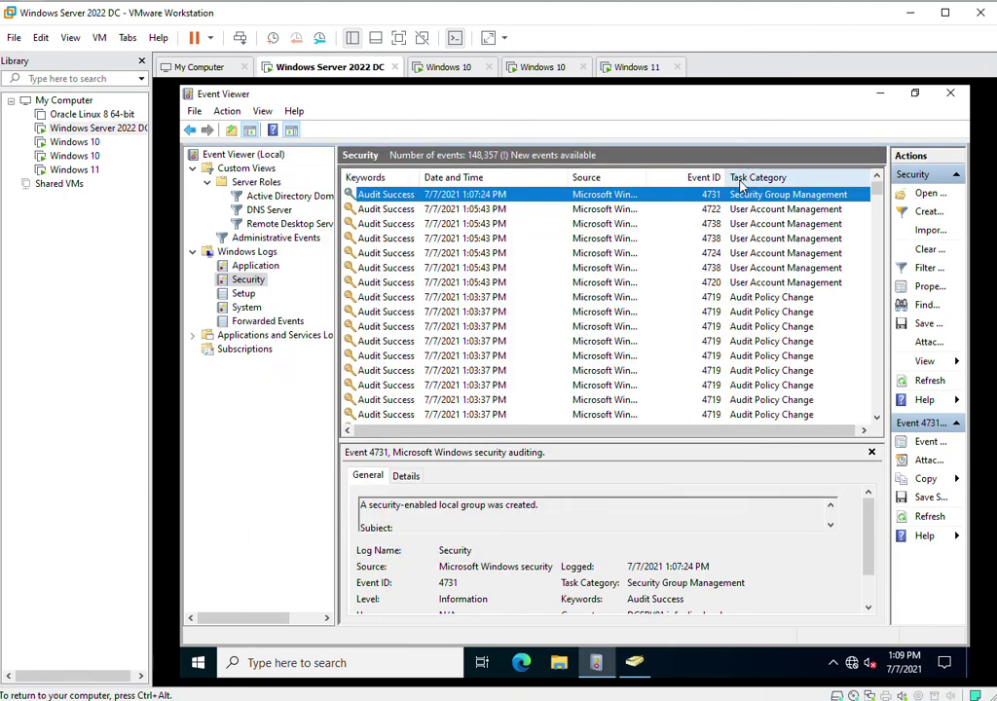
pyautogui.press('F5')
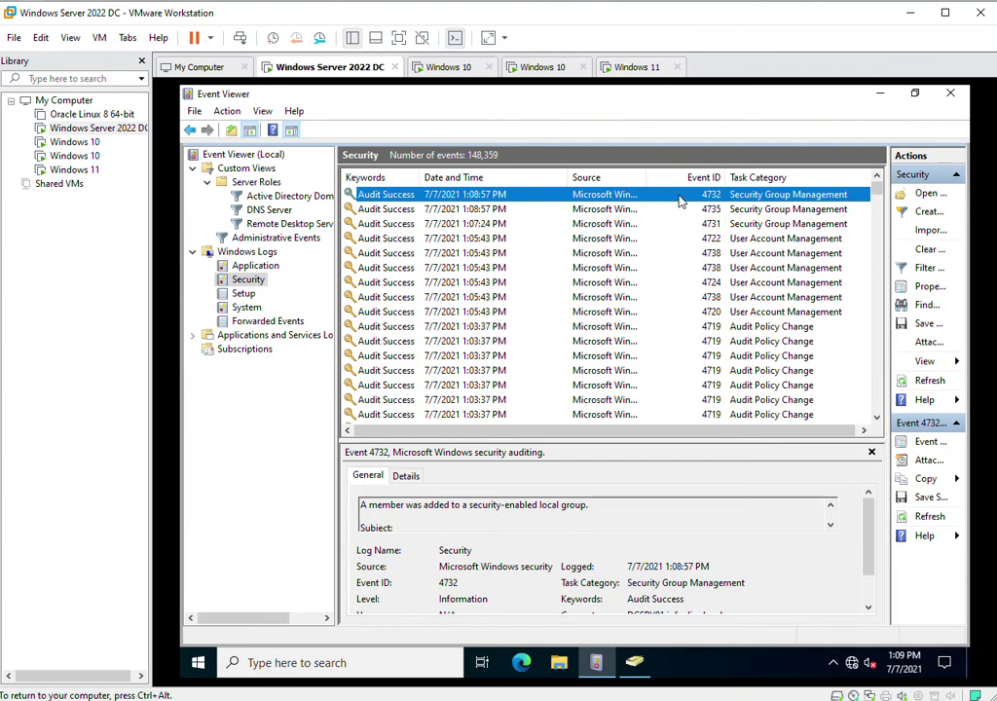
pyautogui.doubleClick(679, 200)
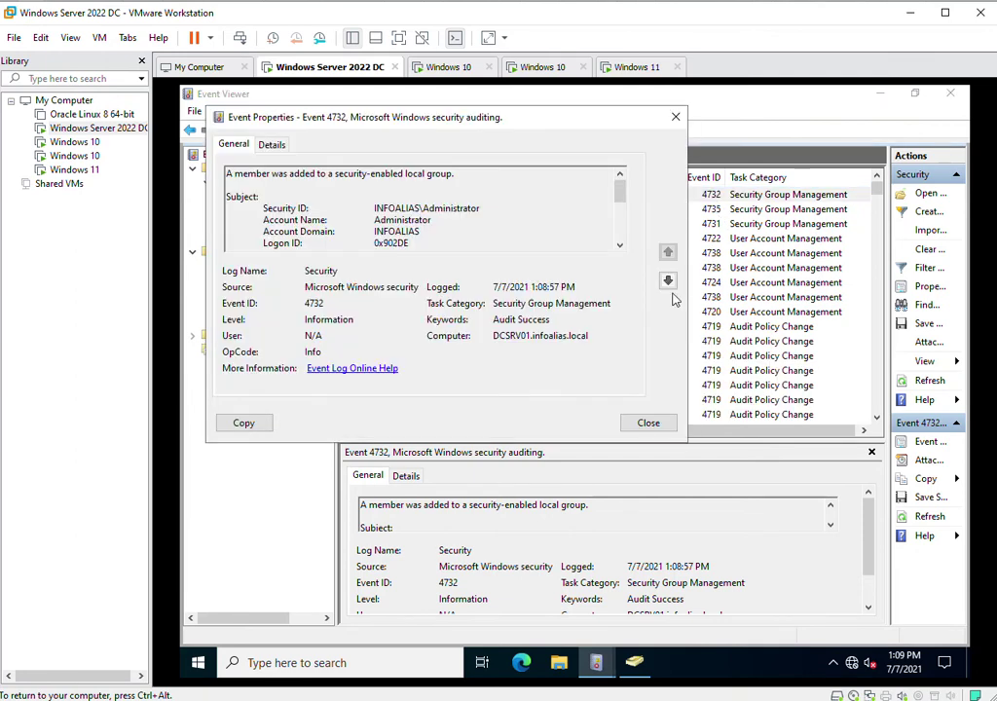
pyautogui.moveTo(621, 196)
pyautogui.mouseDown()
pyautogui.moveTo(621, 224)
pyautogui.moveTo(620, 204)
pyautogui.mouseUp()
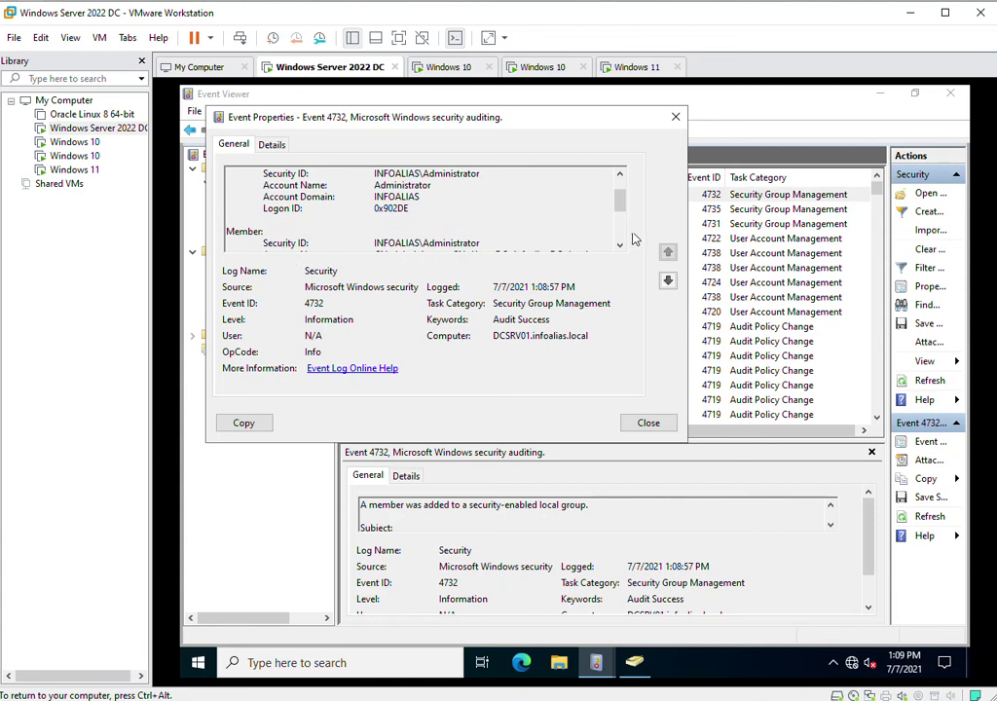
pyautogui.moveTo(620, 202); pyautogui.dragTo(621, 213)
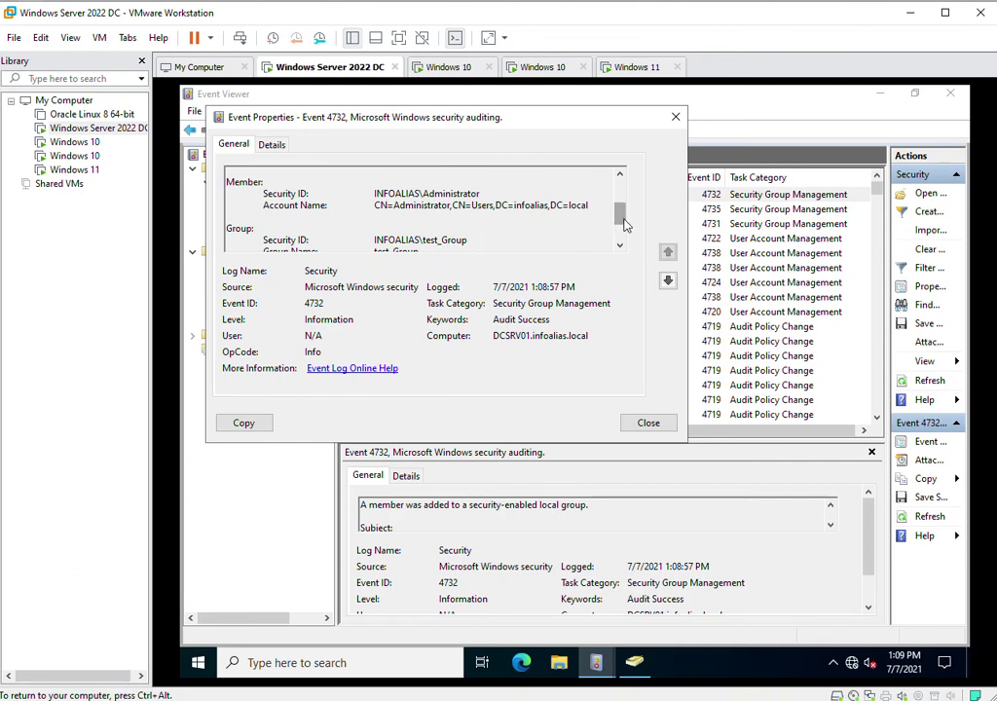
pyautogui.moveTo(621, 219); pyautogui.dragTo(621, 234)
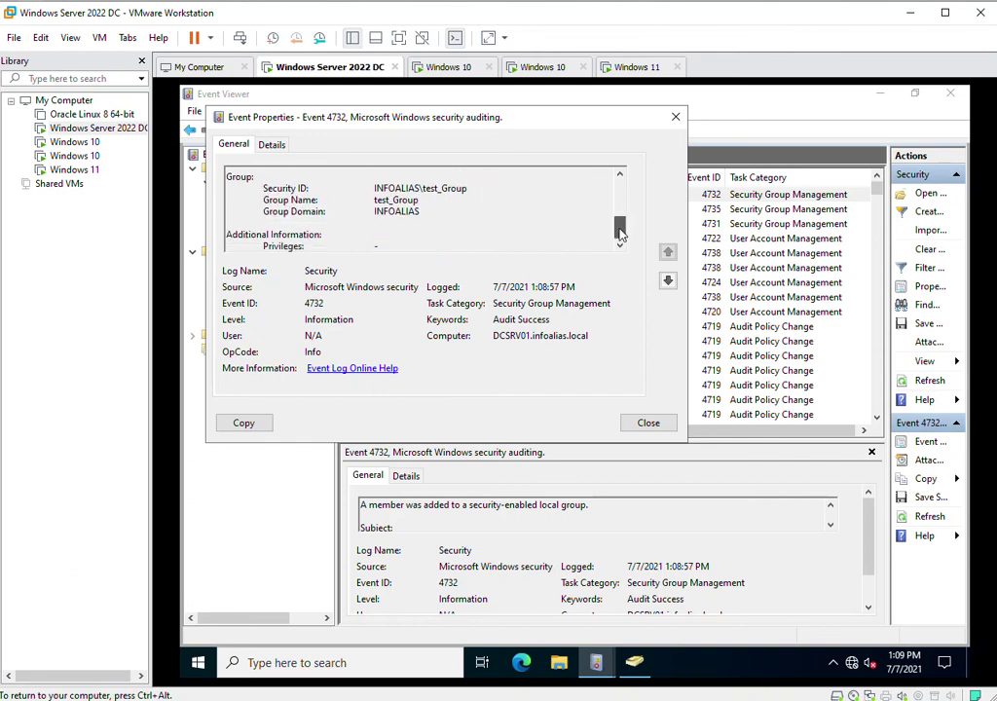
pyautogui.click(650, 425)
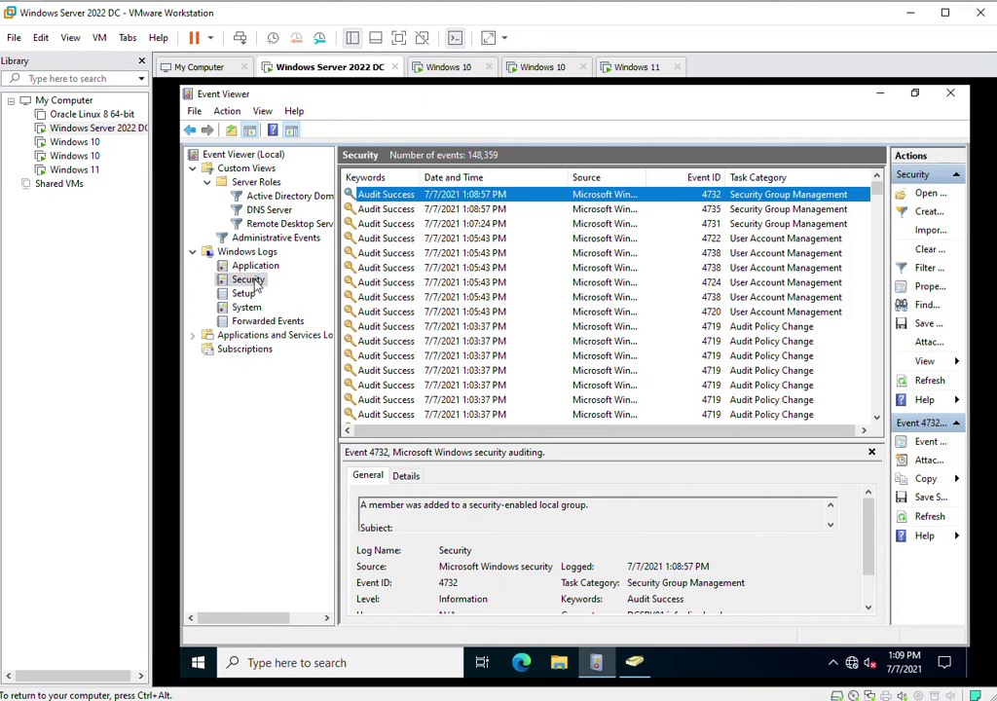
# Delete the security group test_Group in Active Directory Users and Computers.
pyautogui.click(879, 93)
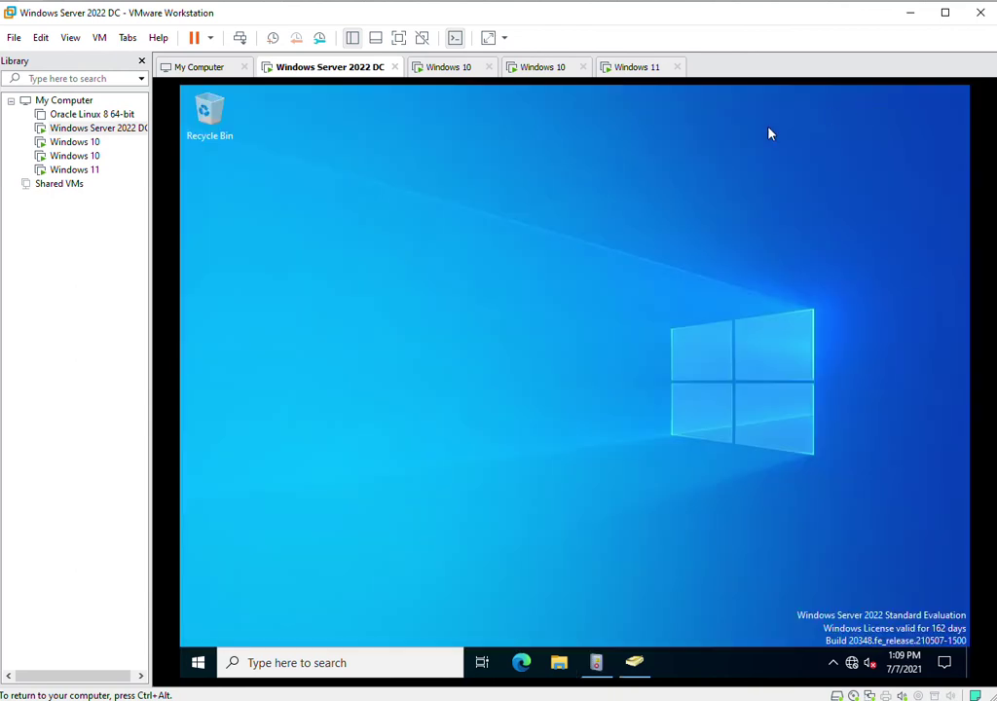
pyautogui.click(634, 663)
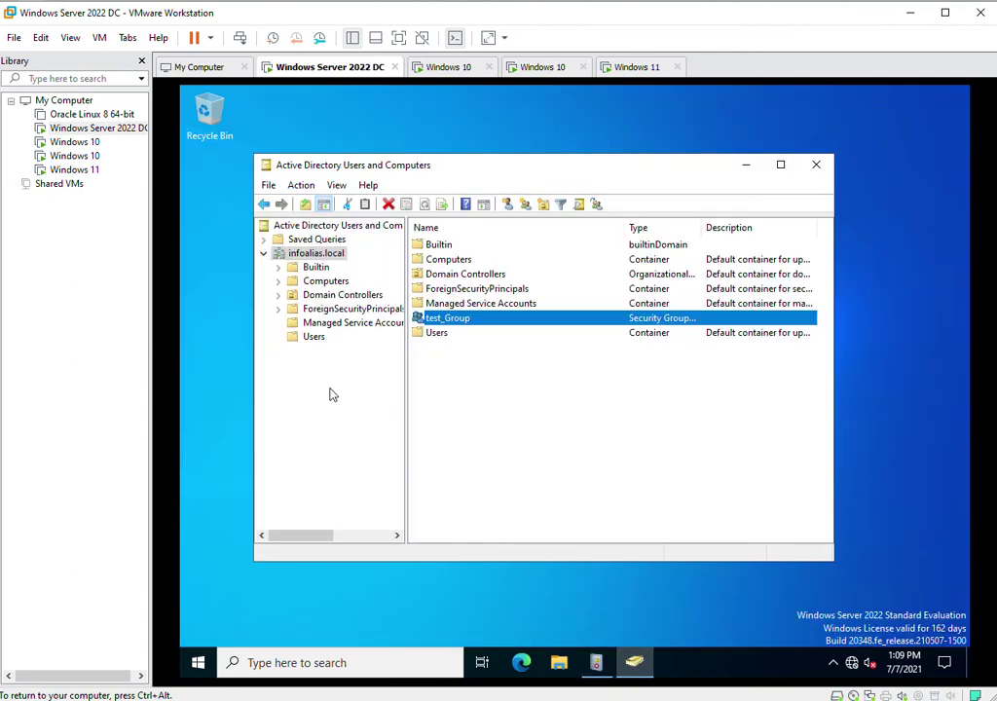
pyautogui.rightClick(435, 319)
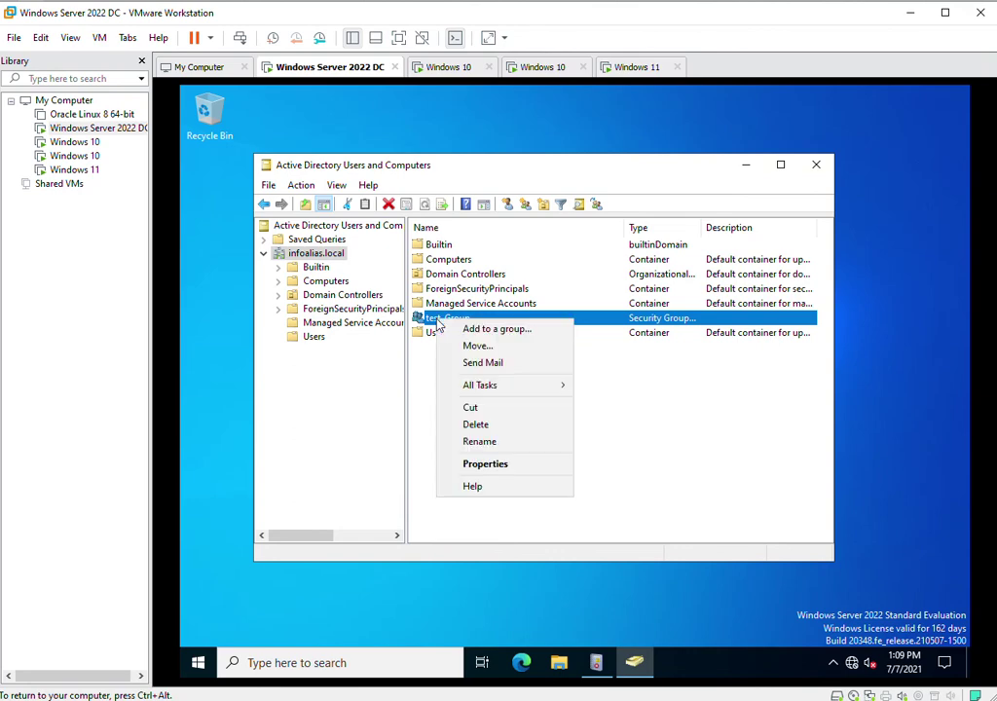
pyautogui.click(478, 425)
pyautogui.click(632, 430)
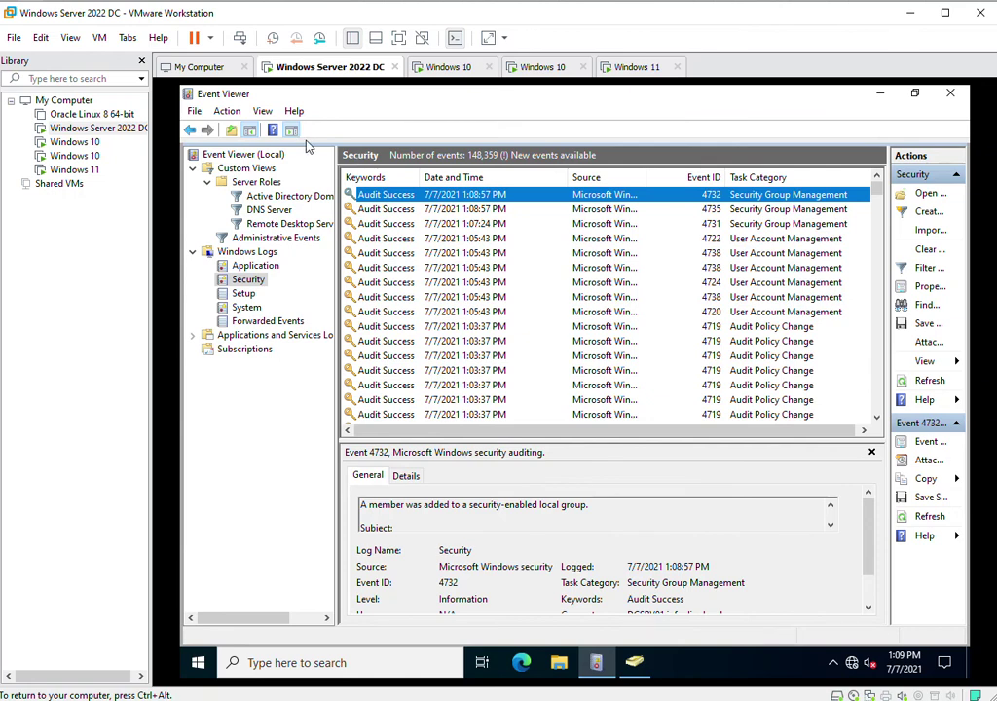
# Inspect the details of new group-deletion event 4734.
pyautogui.doubleClick(519, 194)
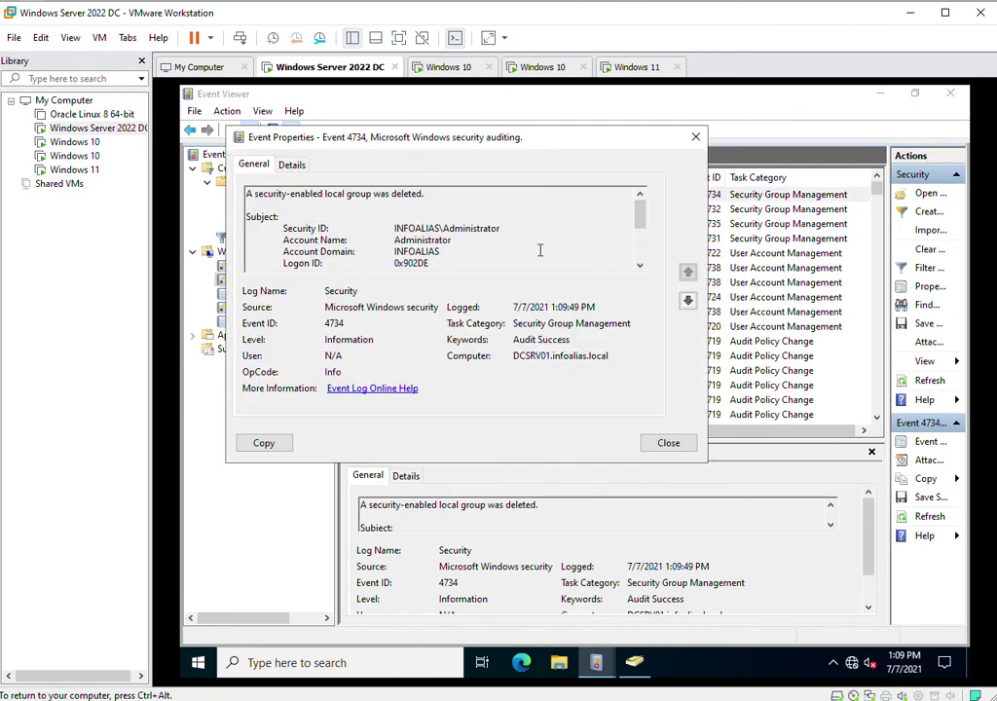
pyautogui.moveTo(640, 208)
pyautogui.mouseDown()
pyautogui.moveTo(640, 224)
pyautogui.moveTo(627, 212)
pyautogui.mouseUp()
pyautogui.moveTo(639, 200)
pyautogui.mouseDown()
pyautogui.moveTo(641, 255)
pyautogui.moveTo(639, 182)
pyautogui.mouseUp()
pyautogui.click(662, 447)
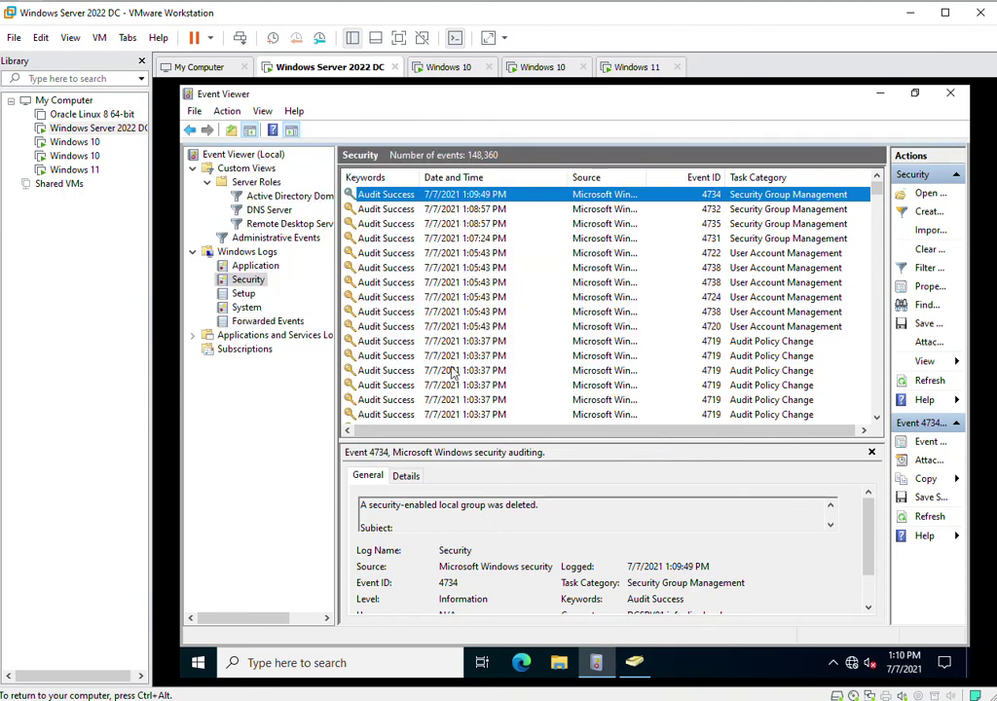
# Delete user test02 from the Users container and close the directory console.
pyautogui.click(605, 634)
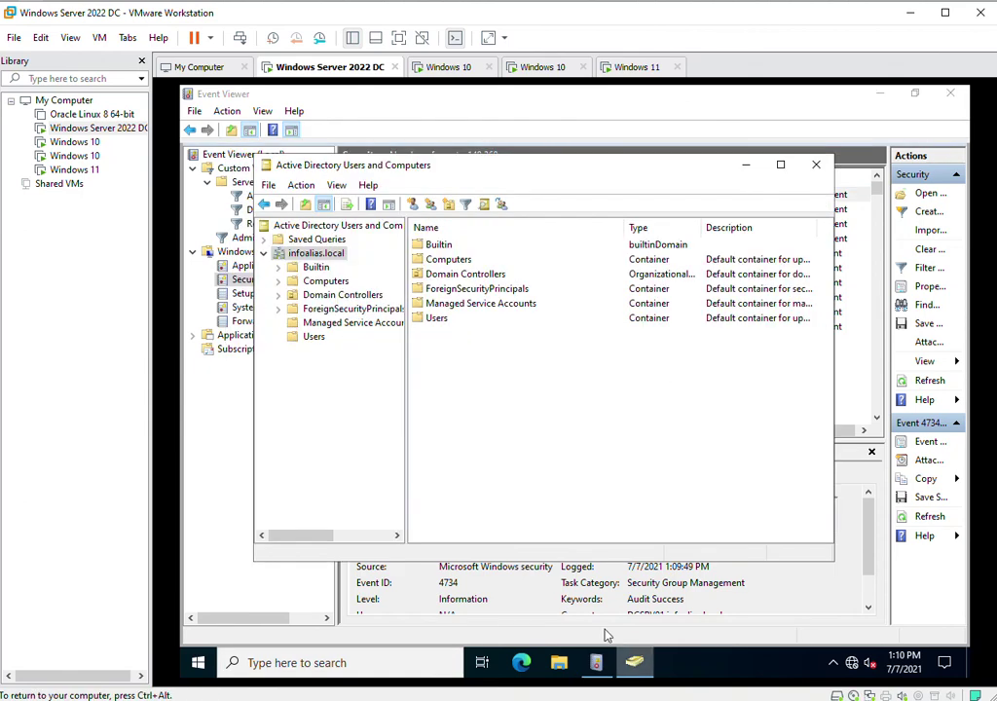
pyautogui.click(308, 336)
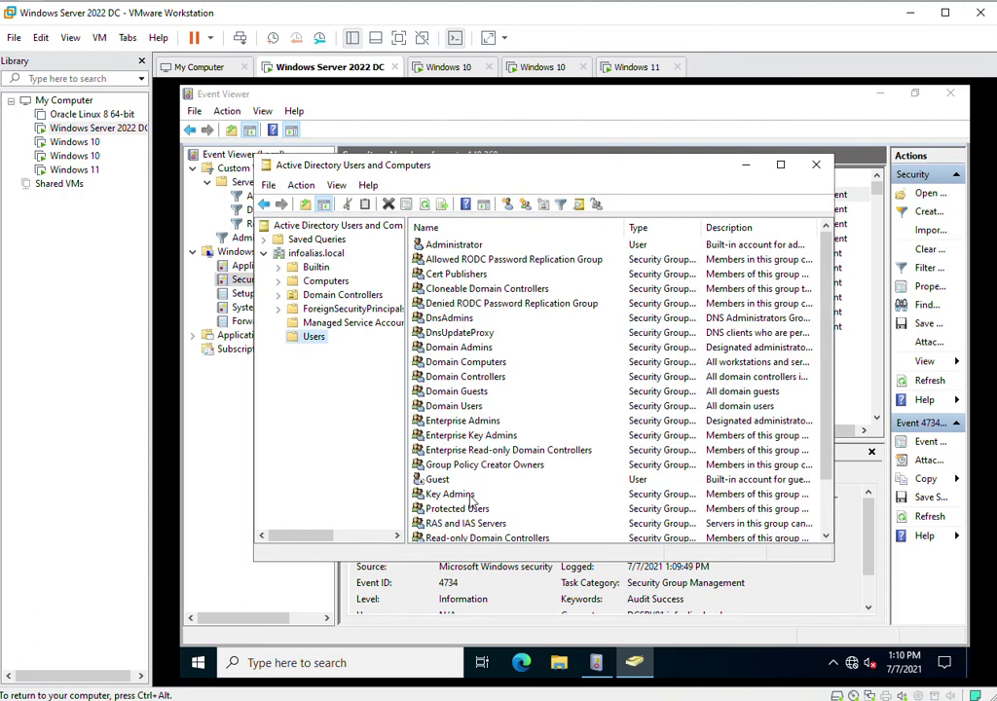
pyautogui.scroll(-2, 470, 500)
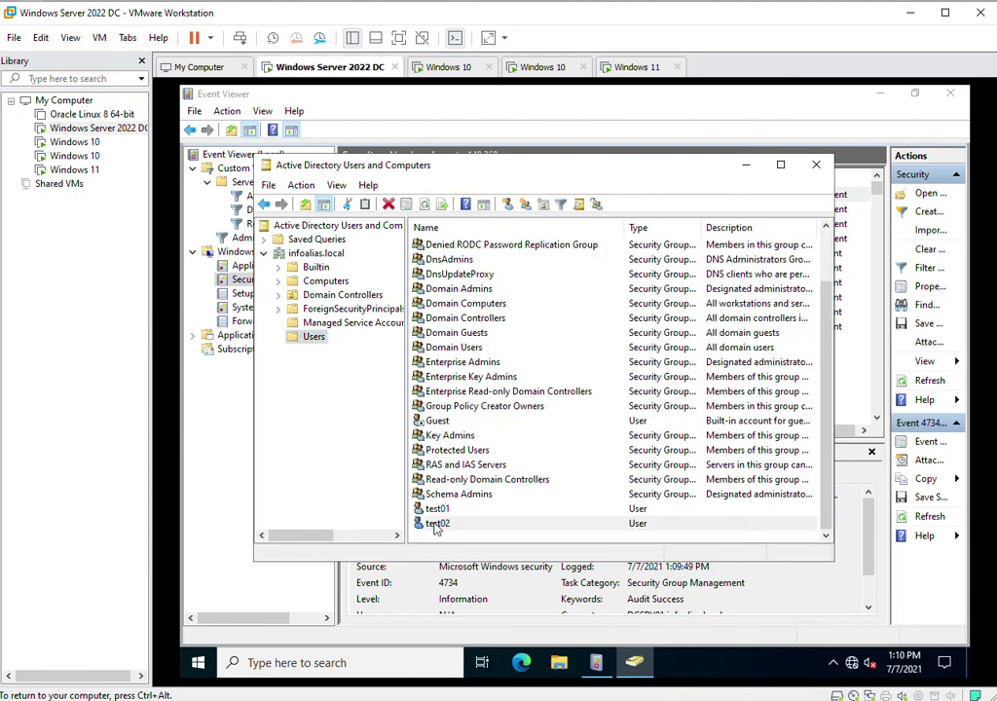
pyautogui.rightClick(436, 527)
pyautogui.click(473, 449)
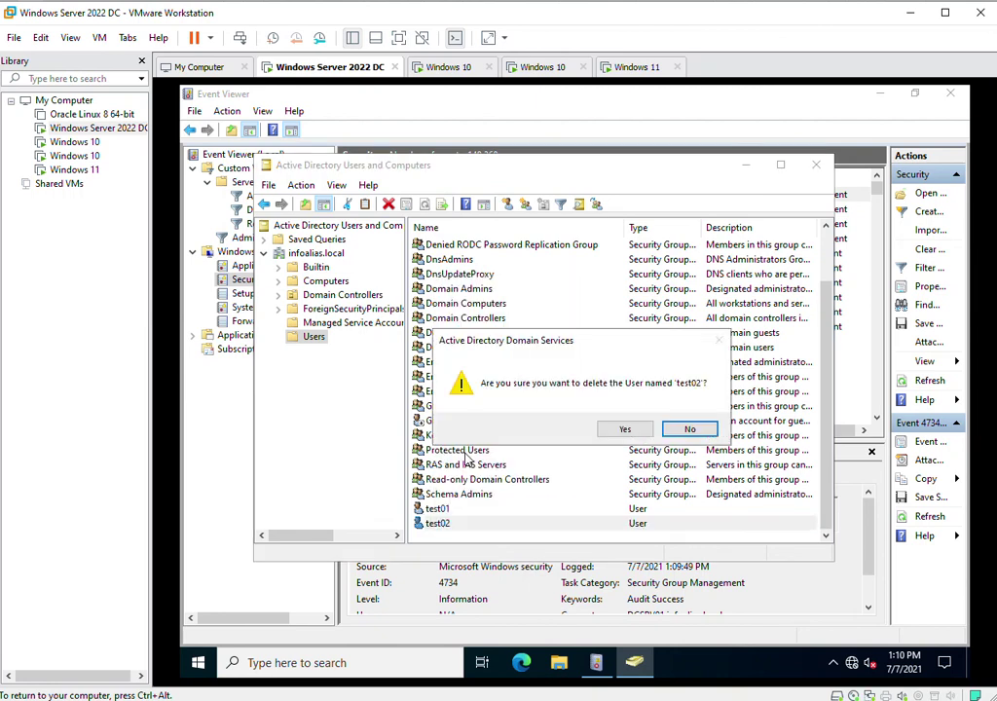
pyautogui.click(621, 429)
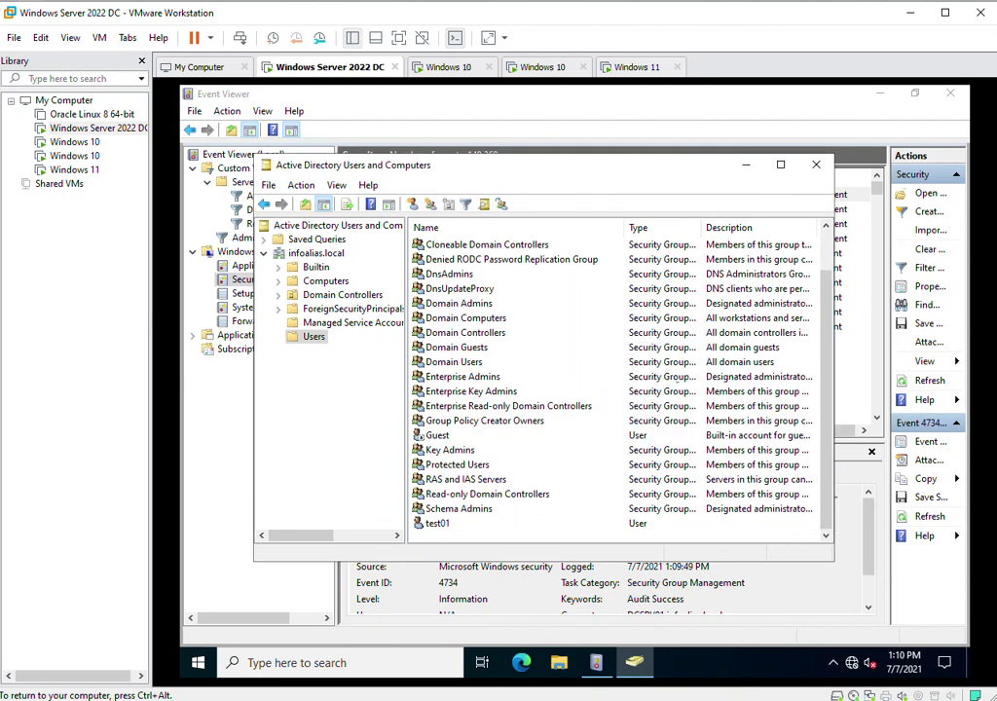
pyautogui.click(815, 164)
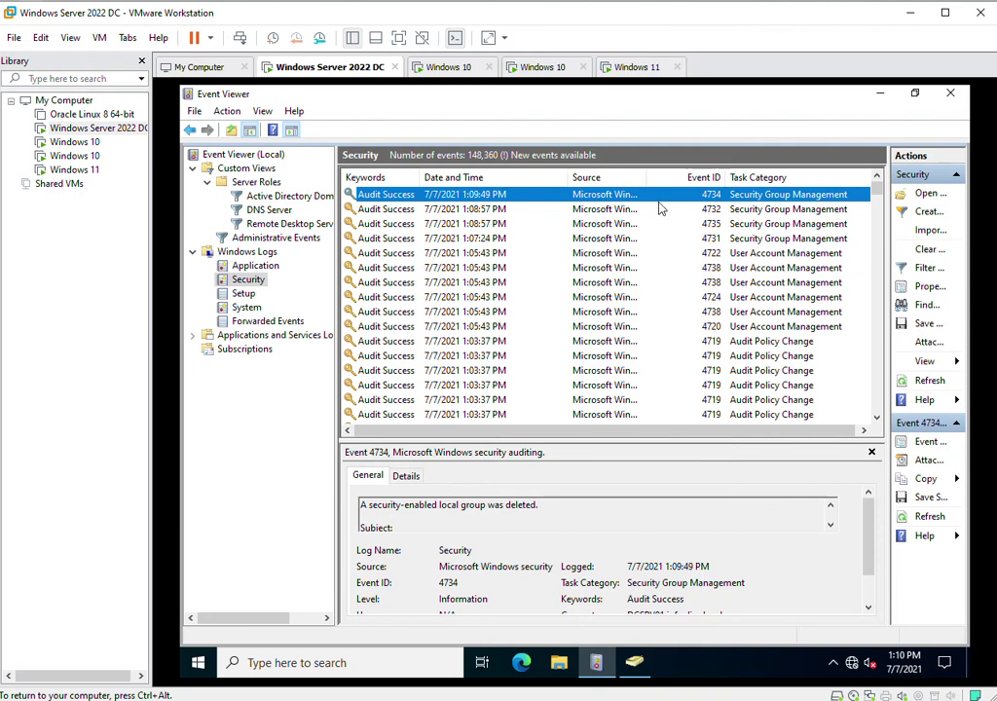
# Refresh the Security log and check event 4726's Target Account showing test02.
pyautogui.press('F5')
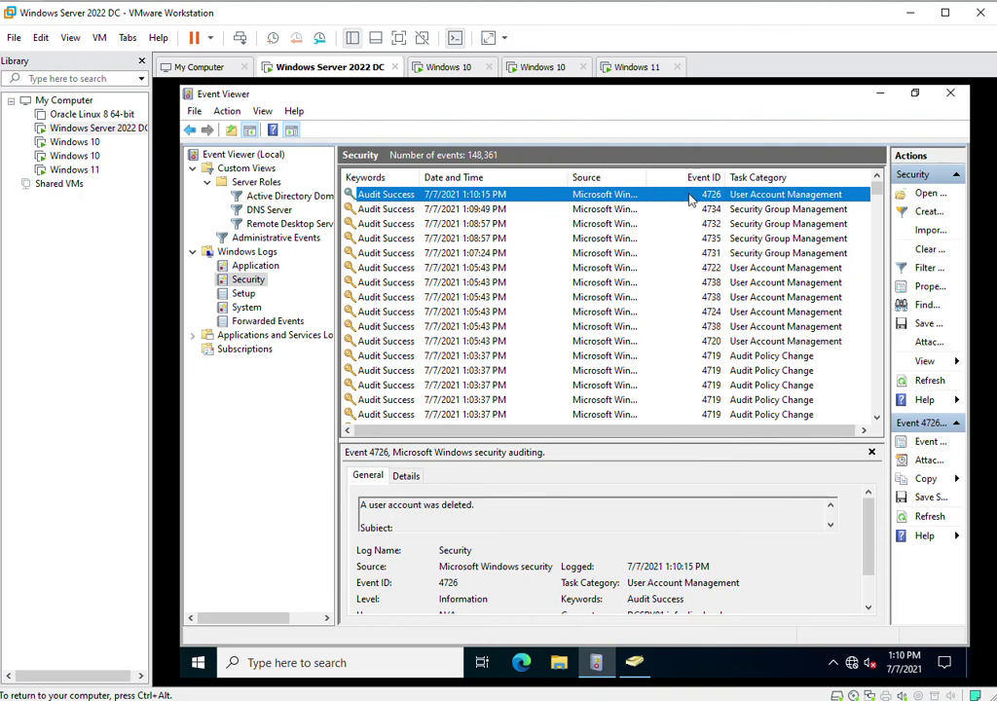
pyautogui.doubleClick(676, 195)
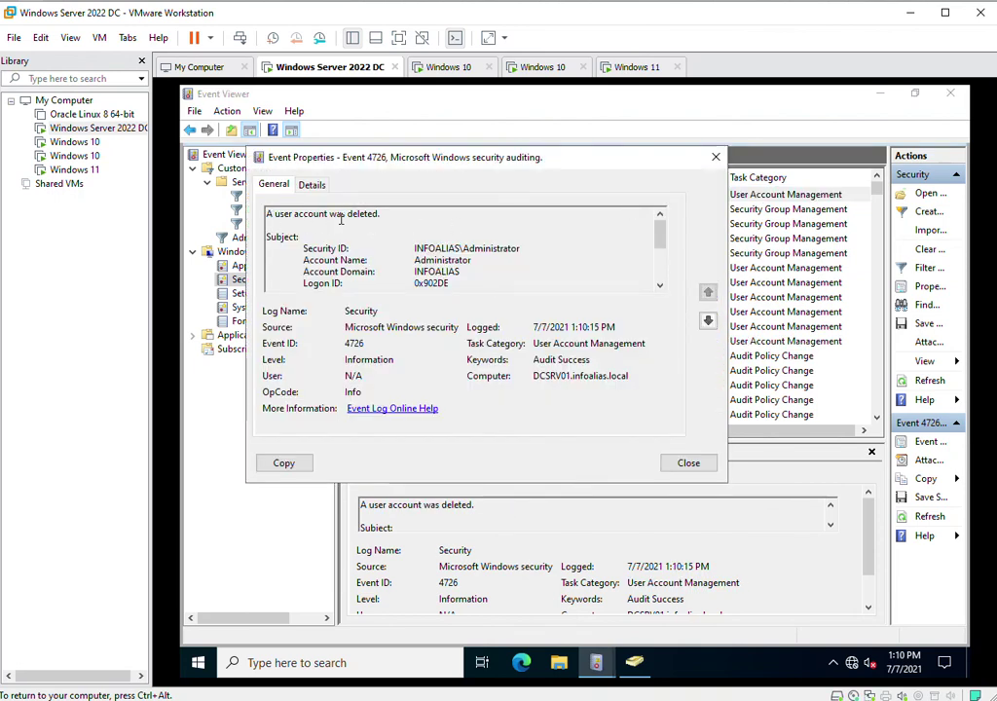
pyautogui.moveTo(660, 241); pyautogui.dragTo(660, 271)
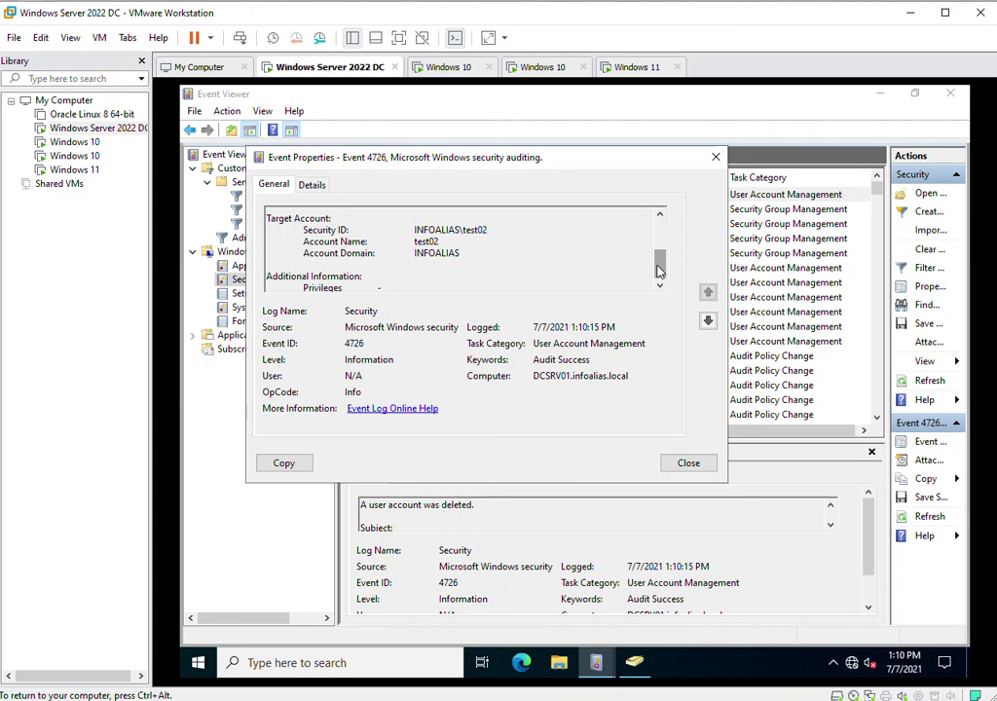
pyautogui.click(693, 465)
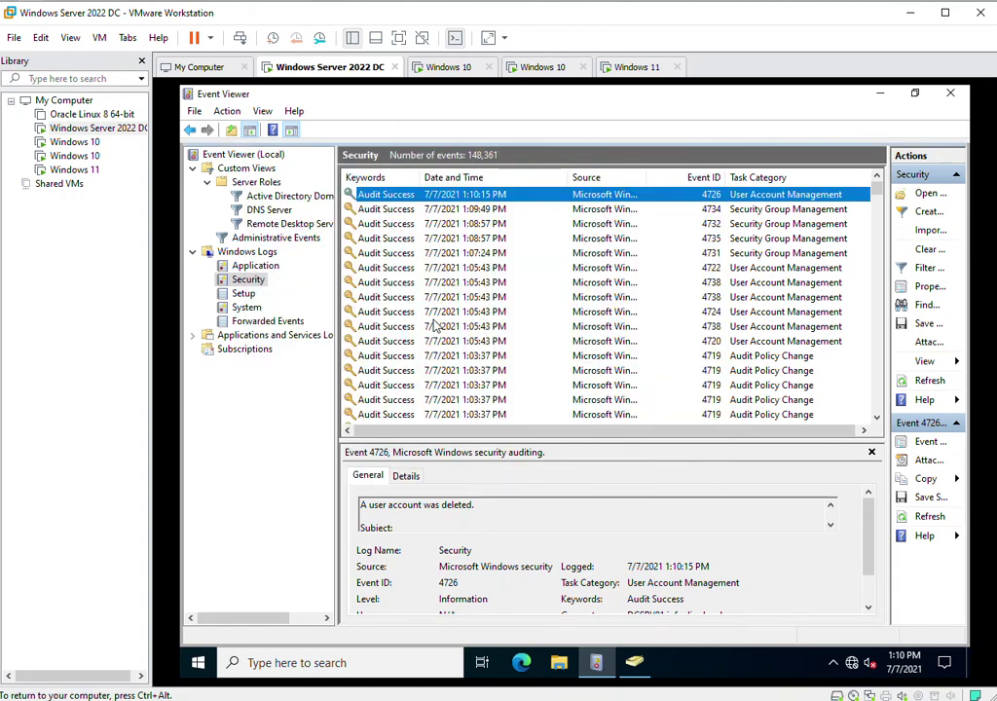